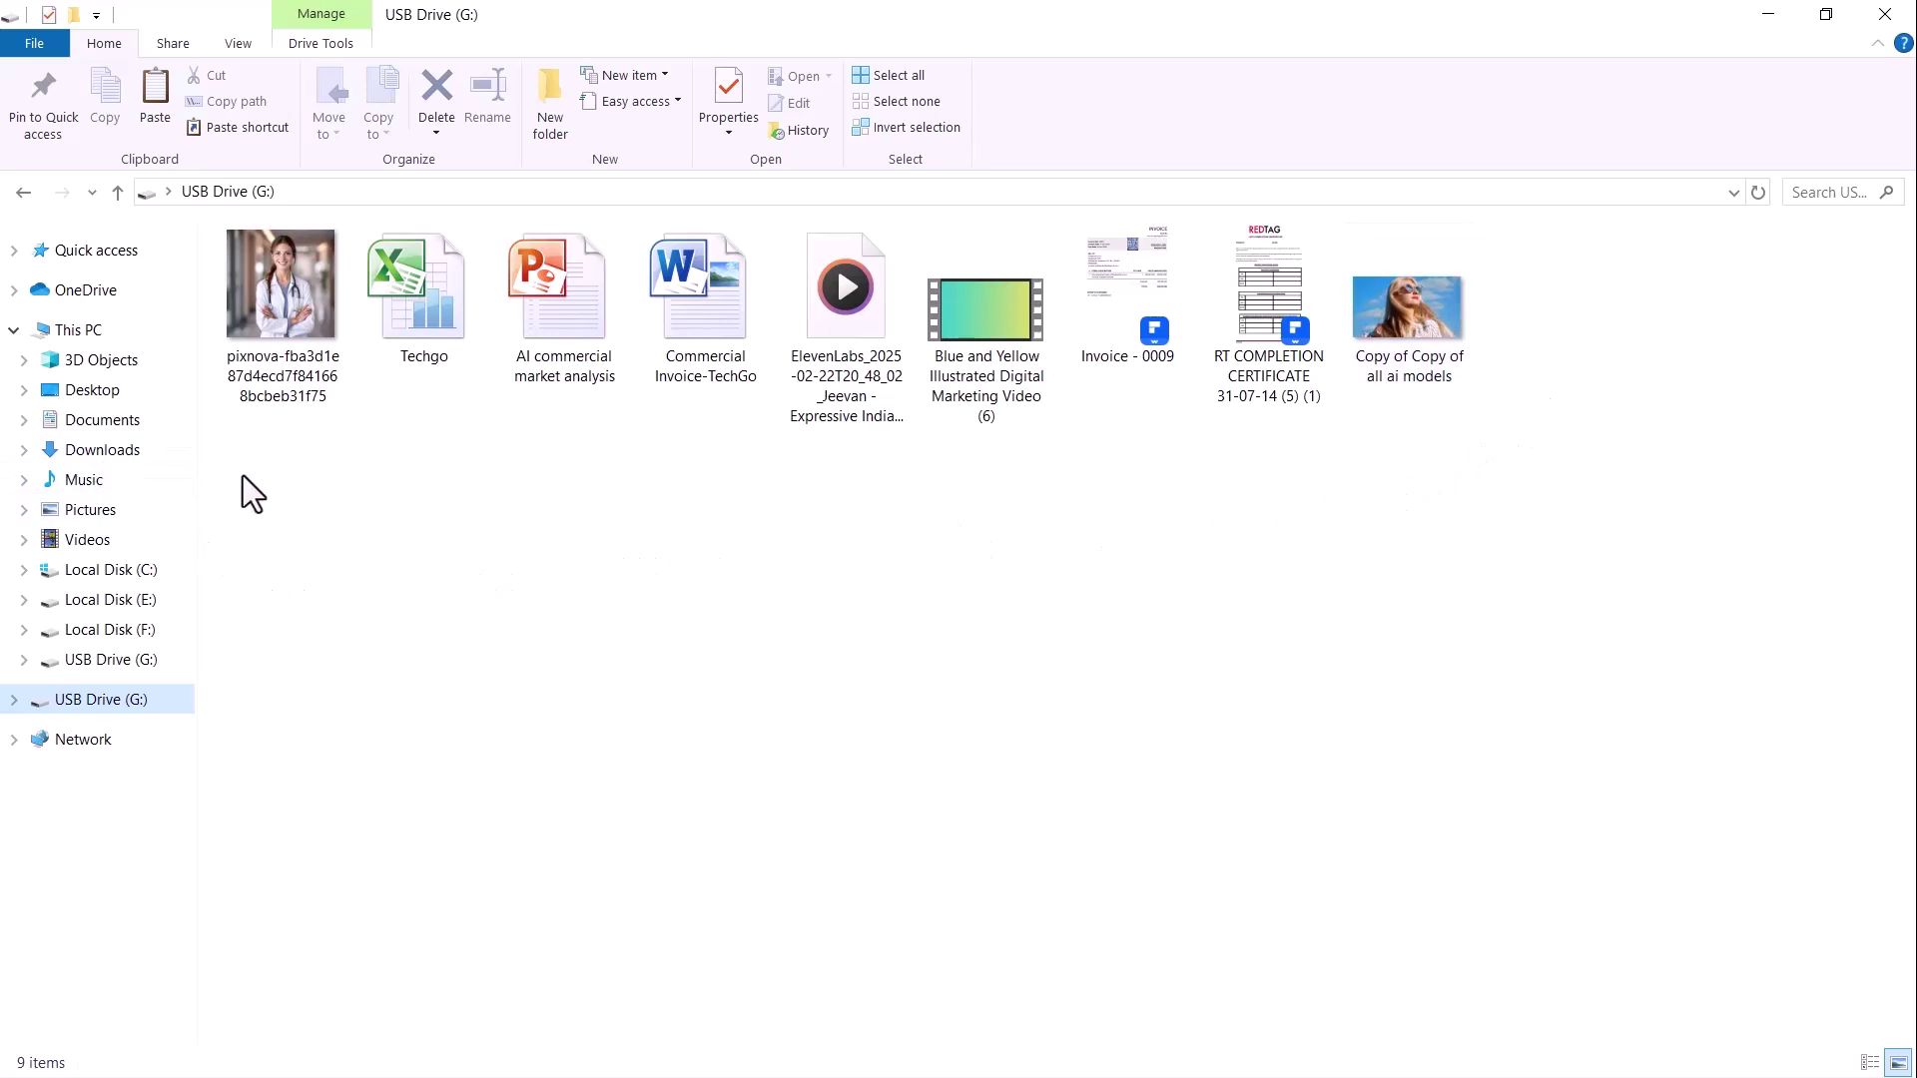
Step: Select all 9 files on USB Drive (G:) and permanently delete them
left_click_drag(254, 471, 1513, 293)
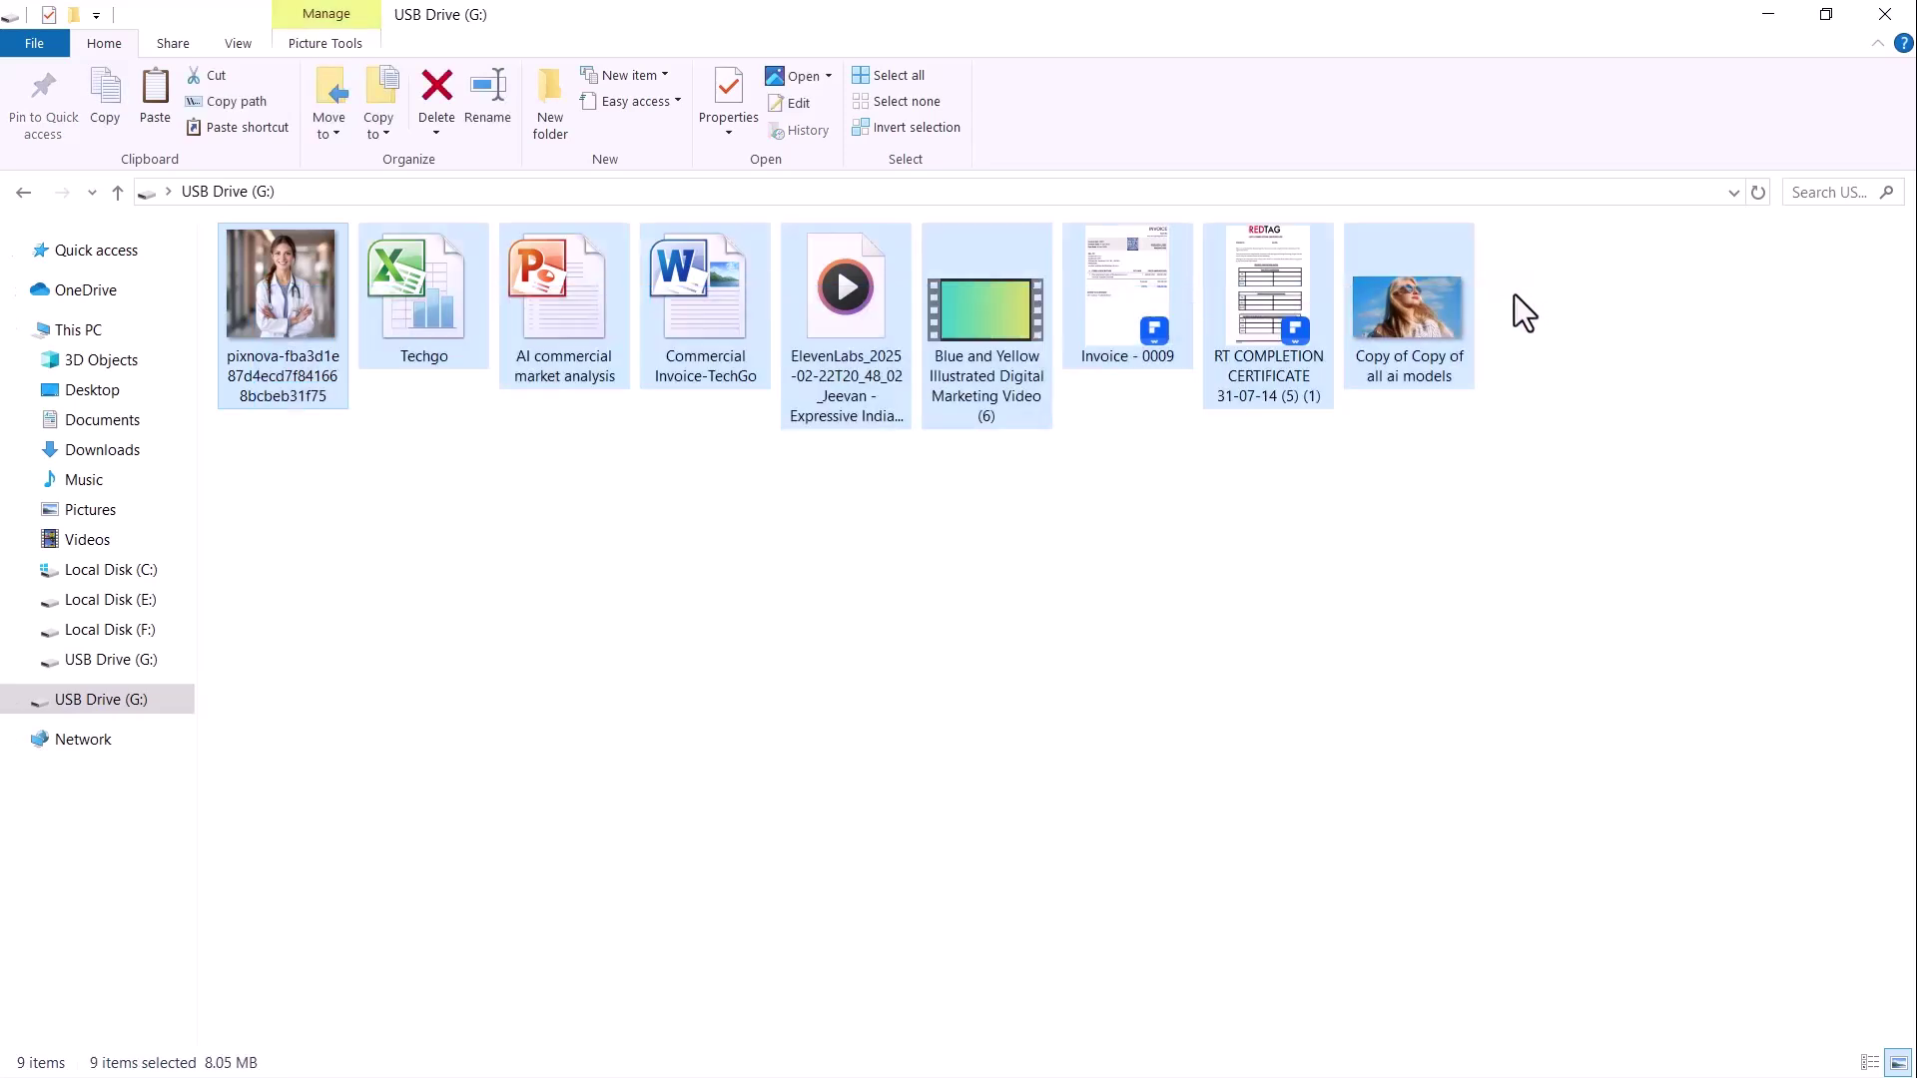
right_click(1282, 331)
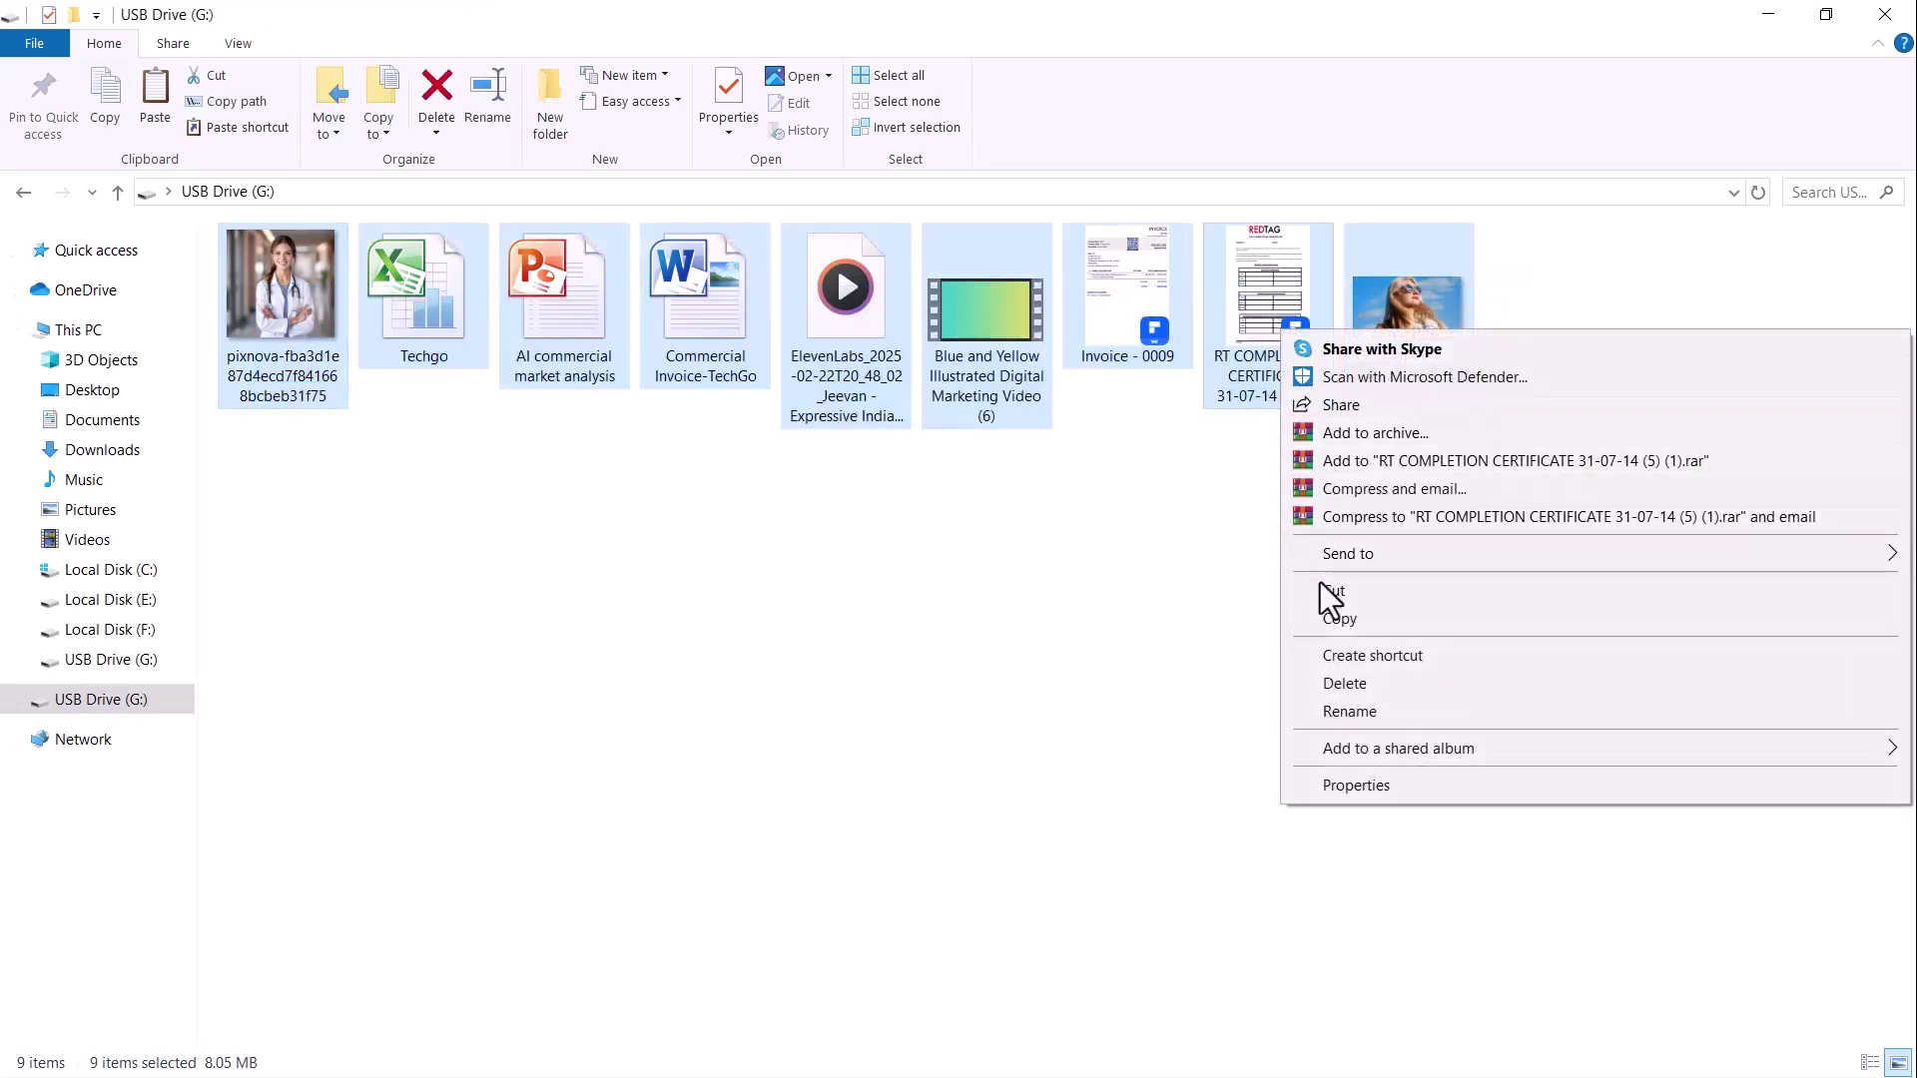
left_click(1338, 684)
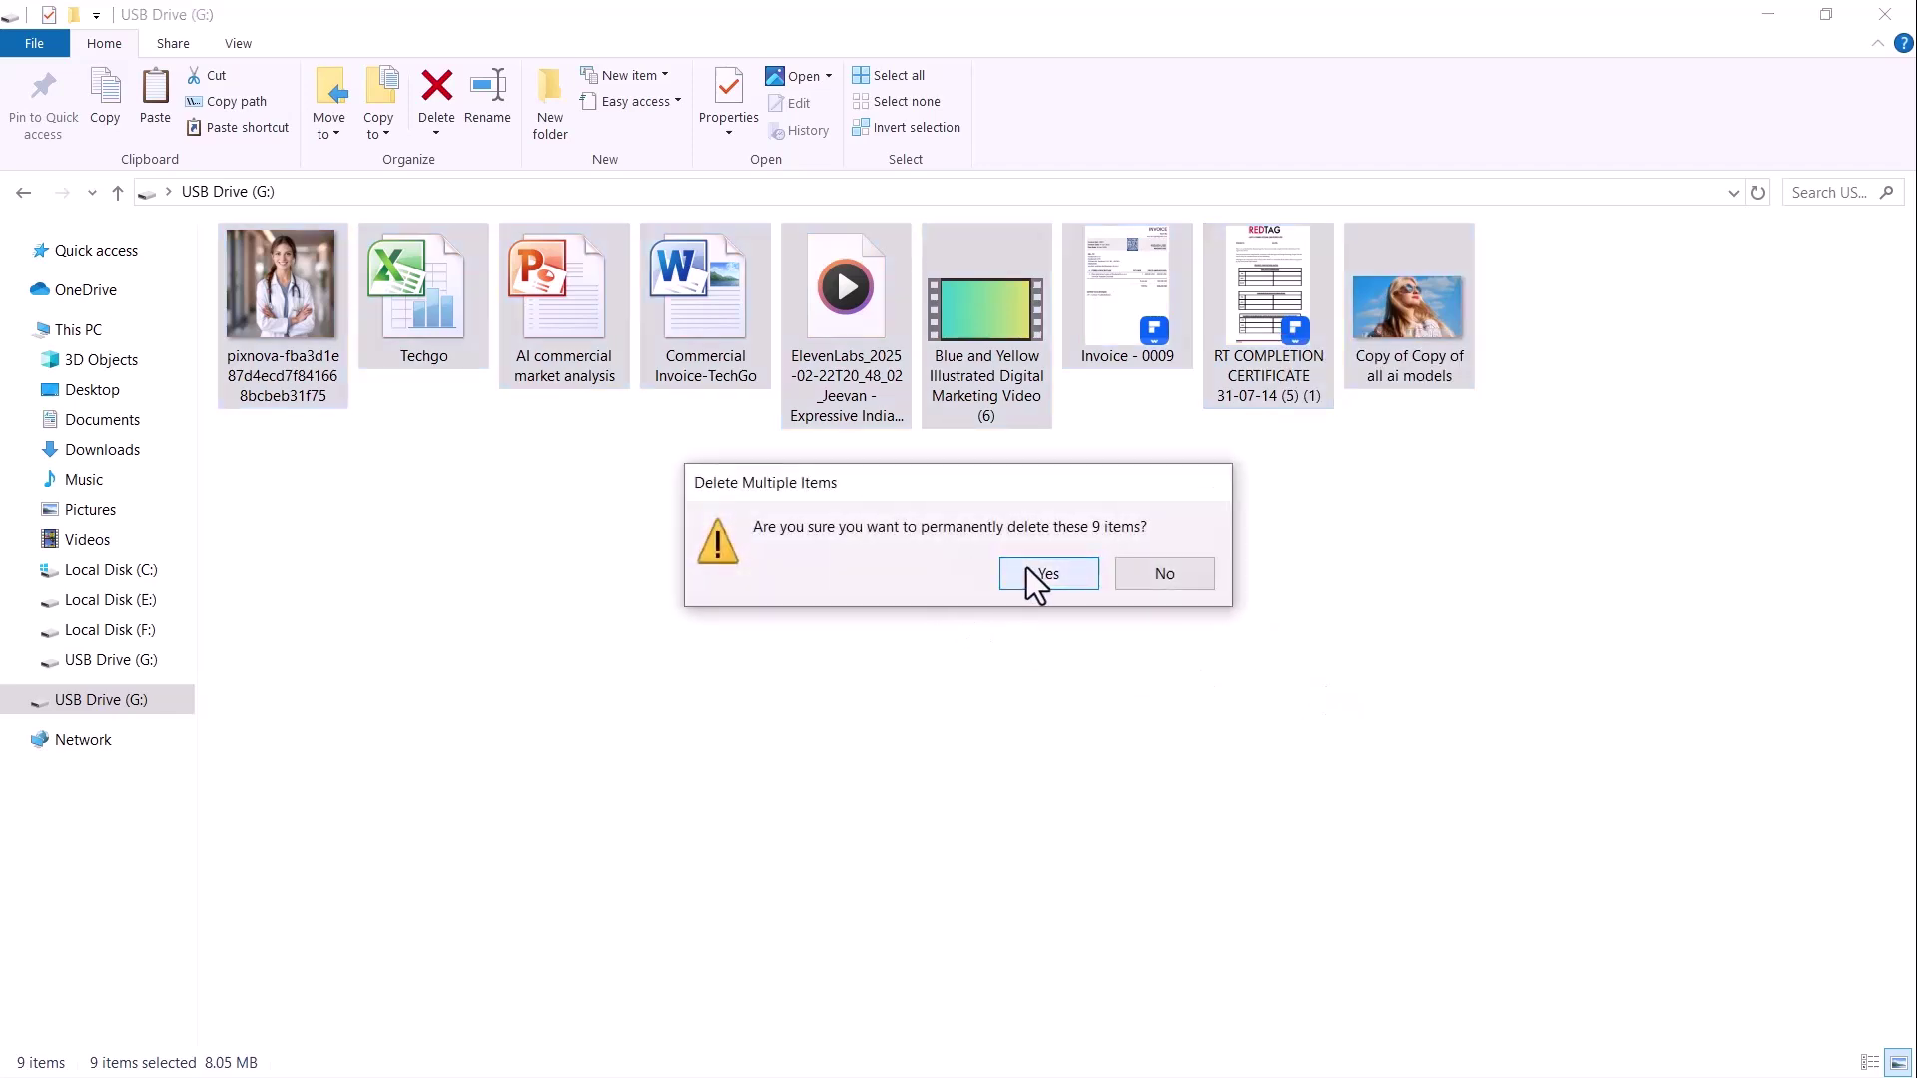
left_click(1044, 573)
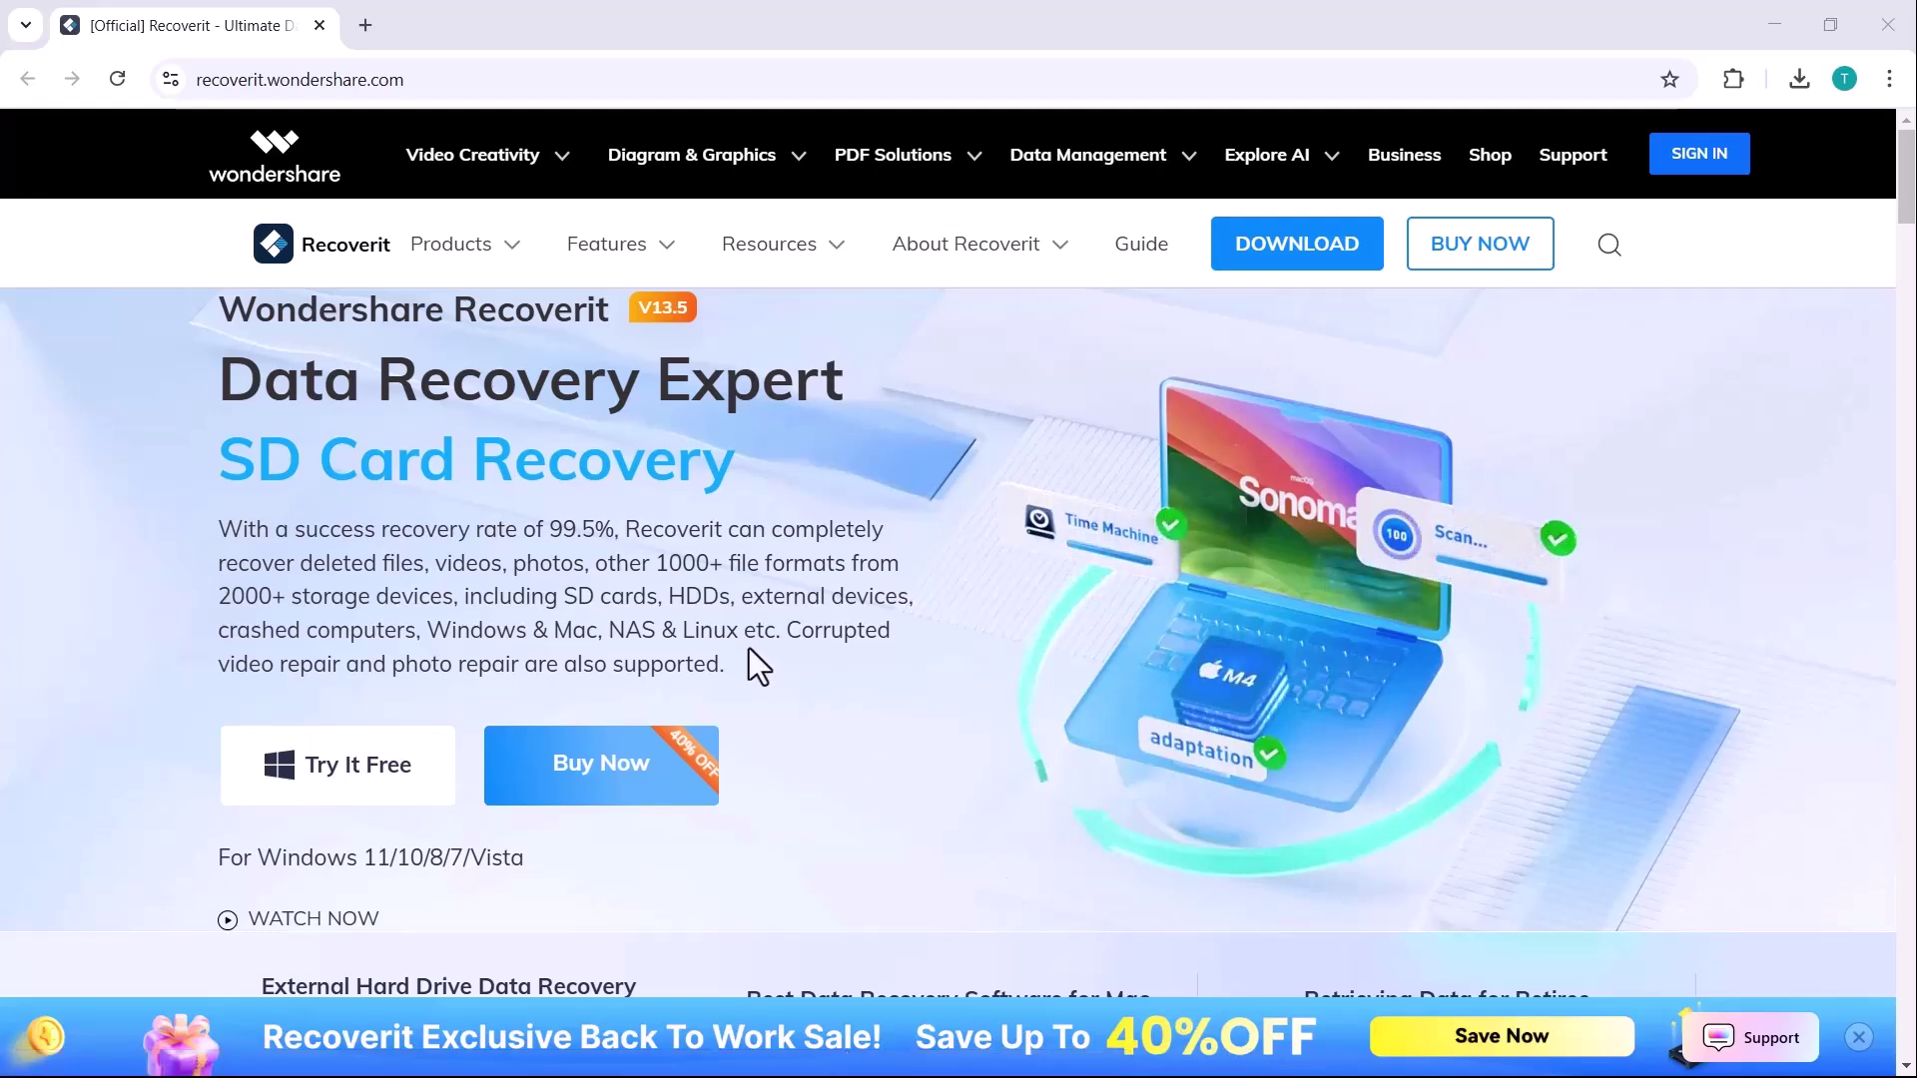
Step: Scroll through the Recoverit website, then scroll back up near the Try It Free button
scroll(751, 654, "down", 7)
scroll(749, 649, "down", 2)
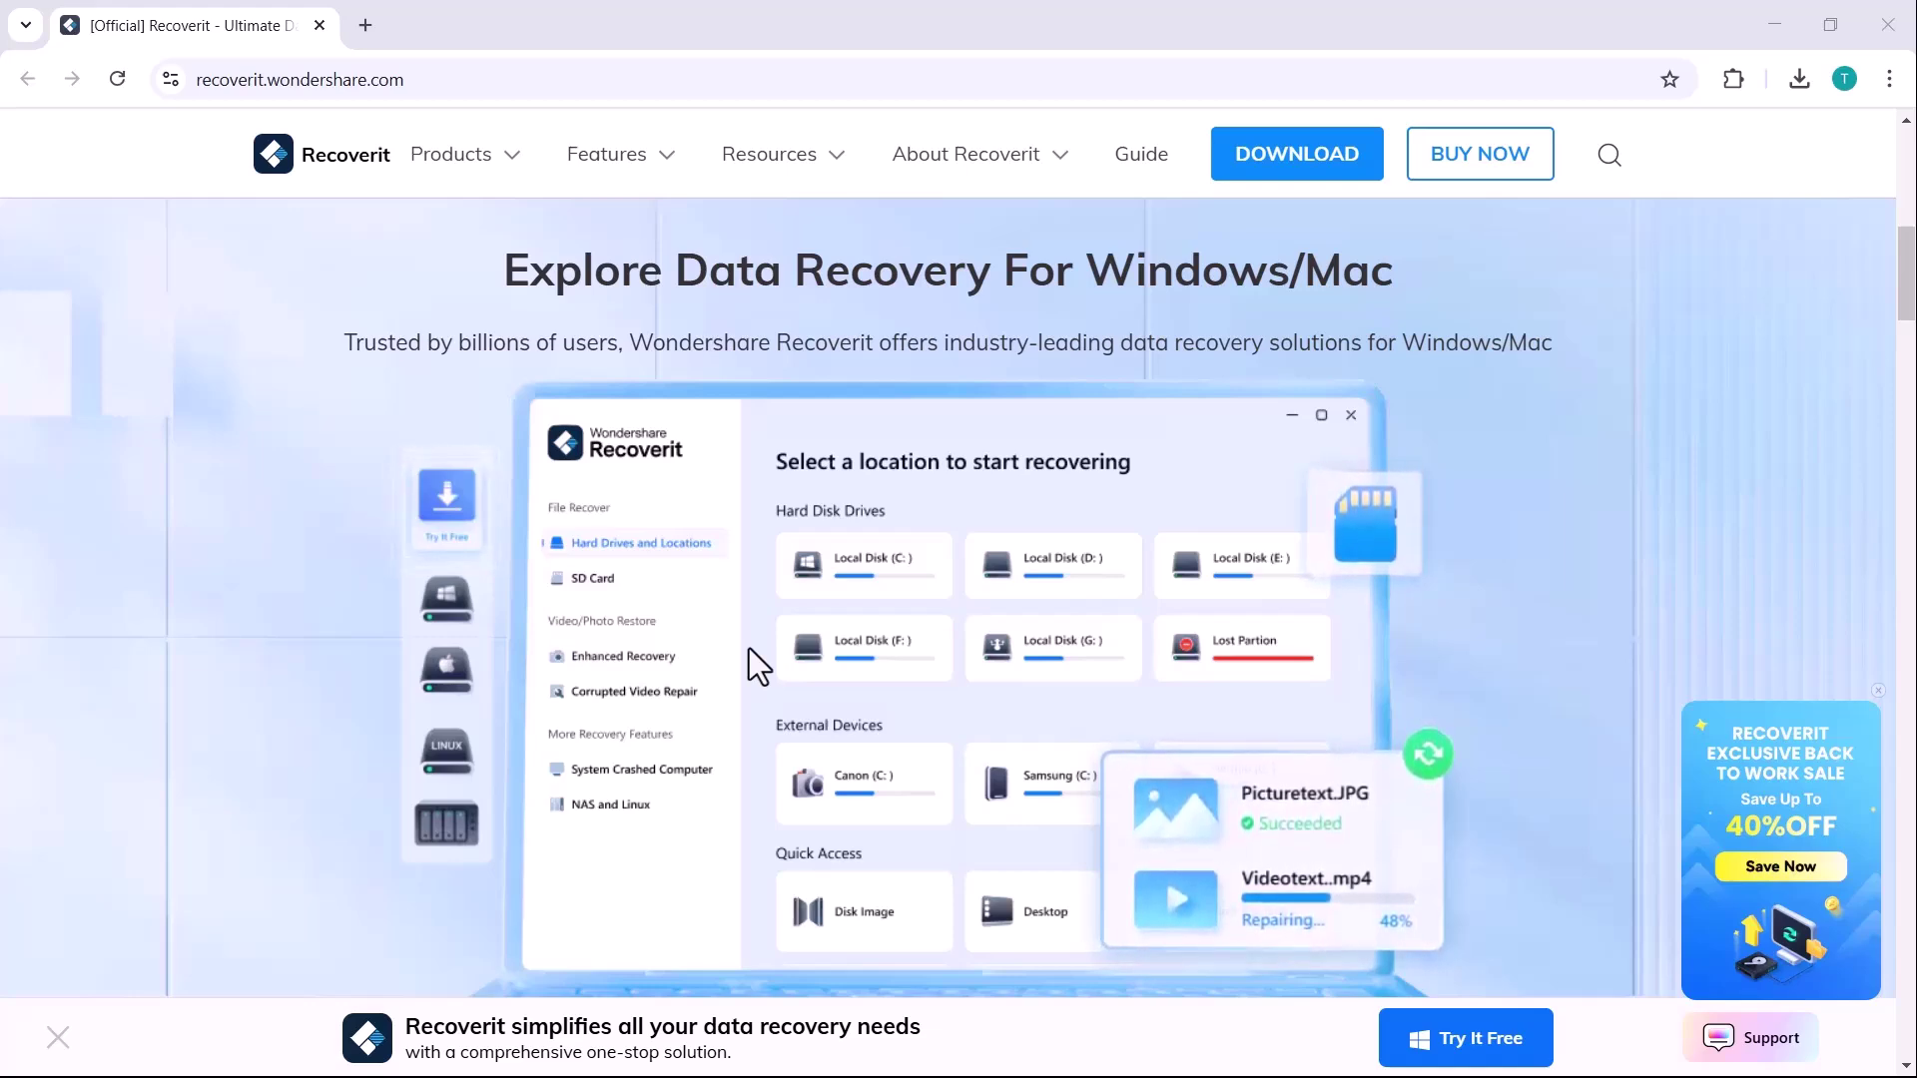
scroll(749, 649, "down", 4)
scroll(748, 649, "down", 4)
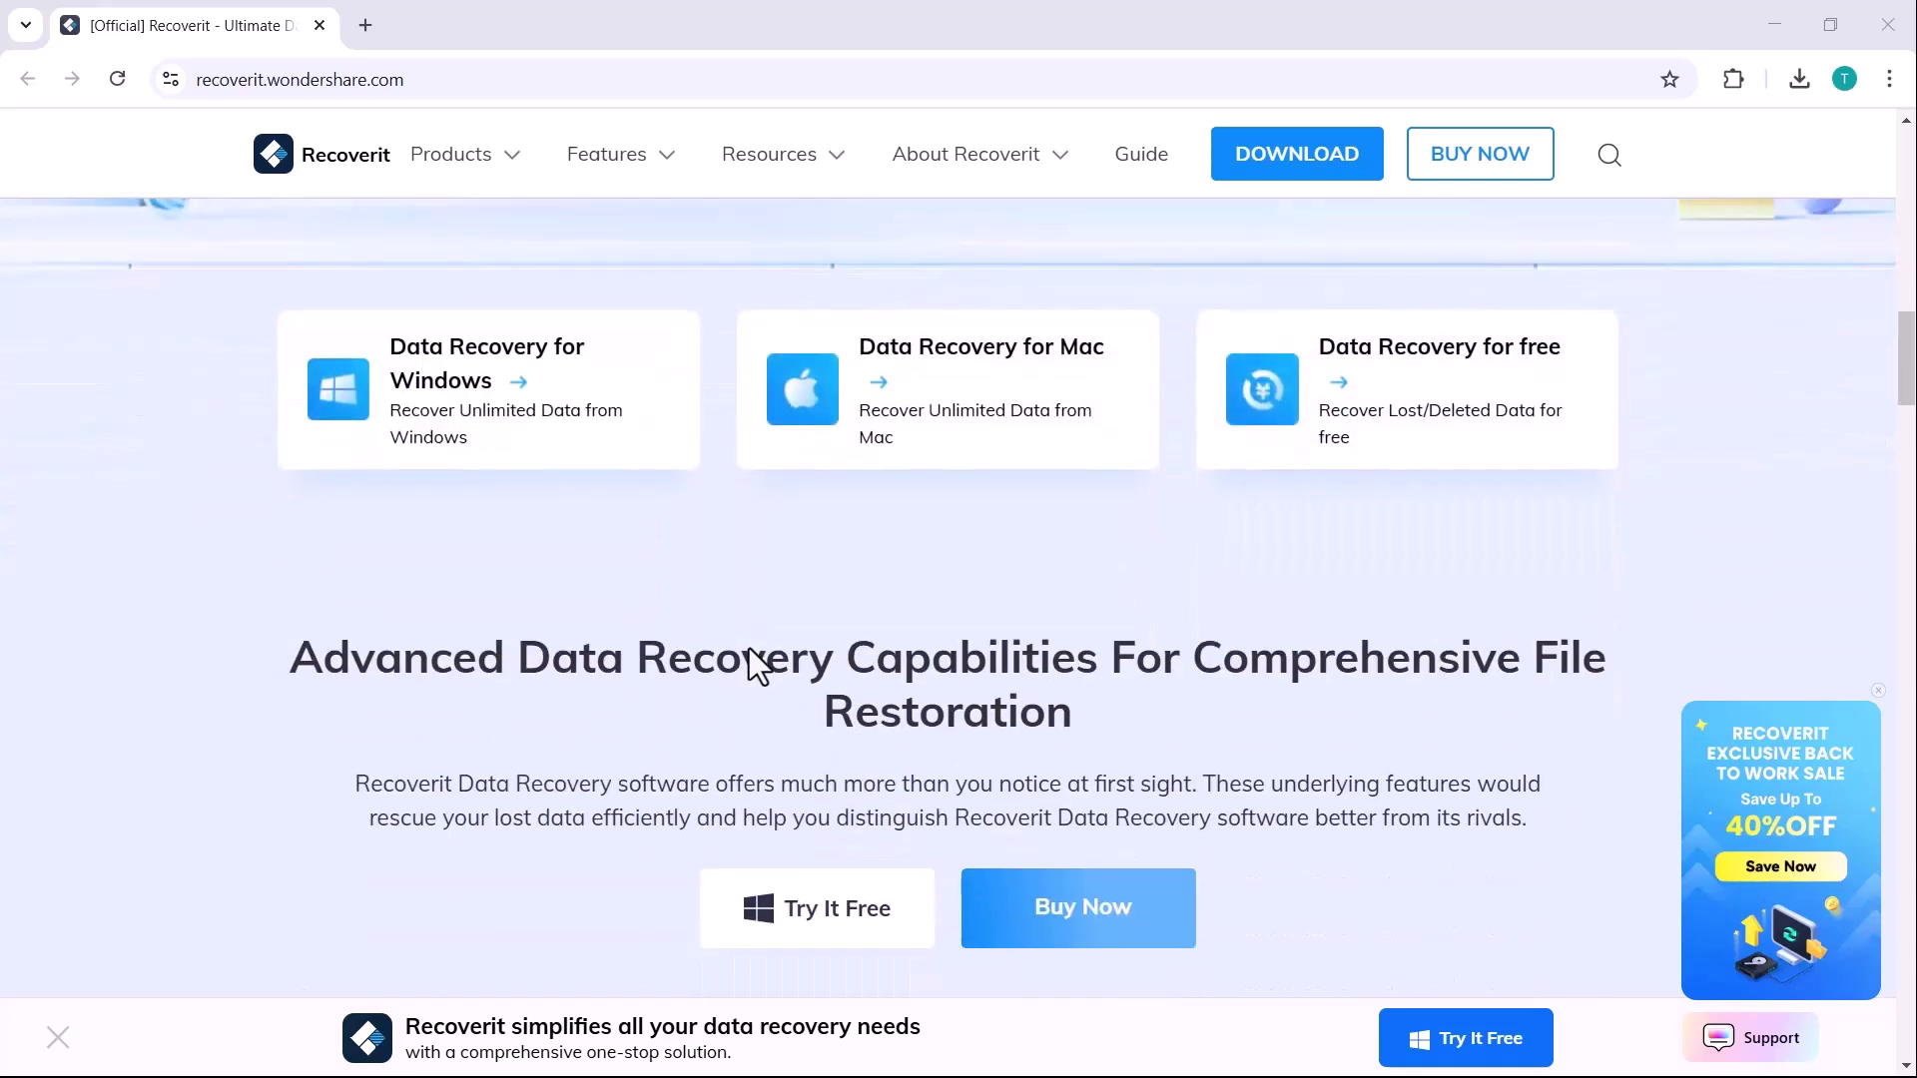
scroll(749, 649, "down", 1)
scroll(748, 649, "up", 1)
scroll(748, 649, "down", 6)
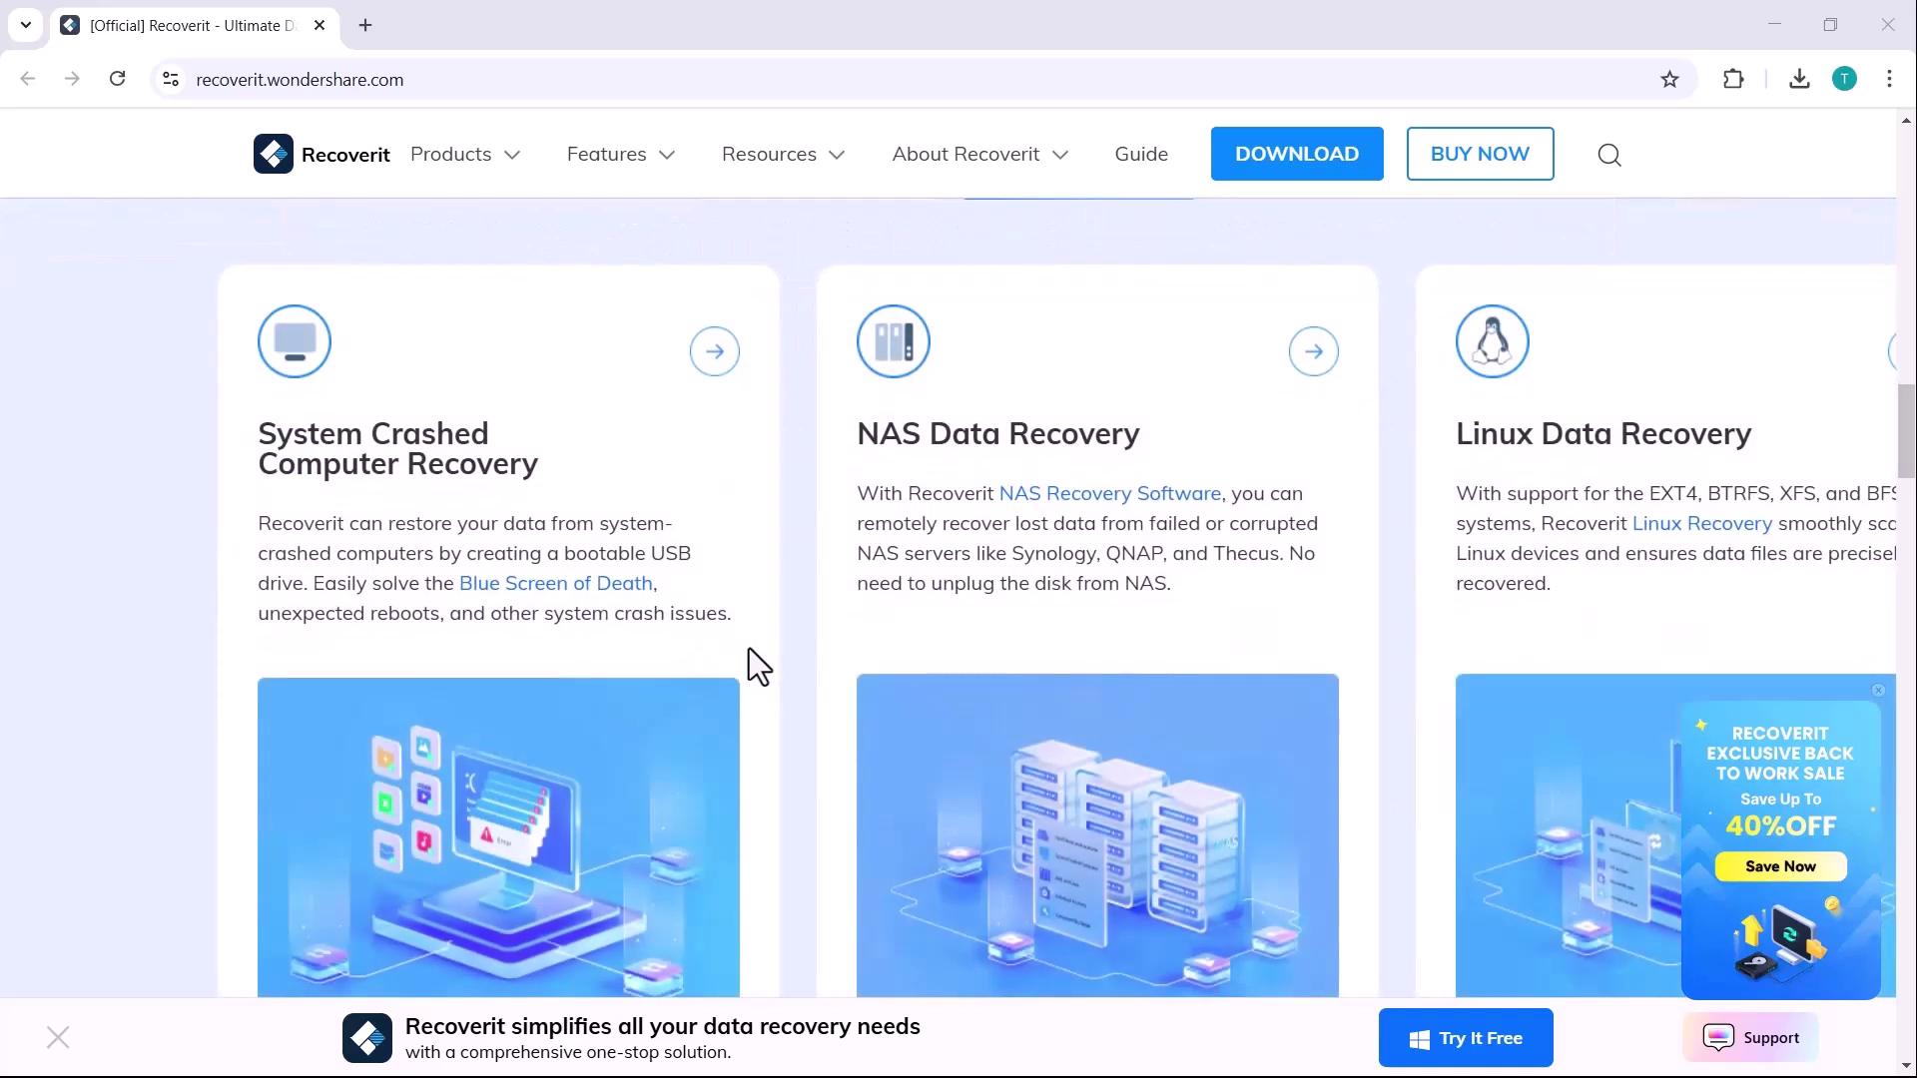
scroll(759, 666, "down", 8)
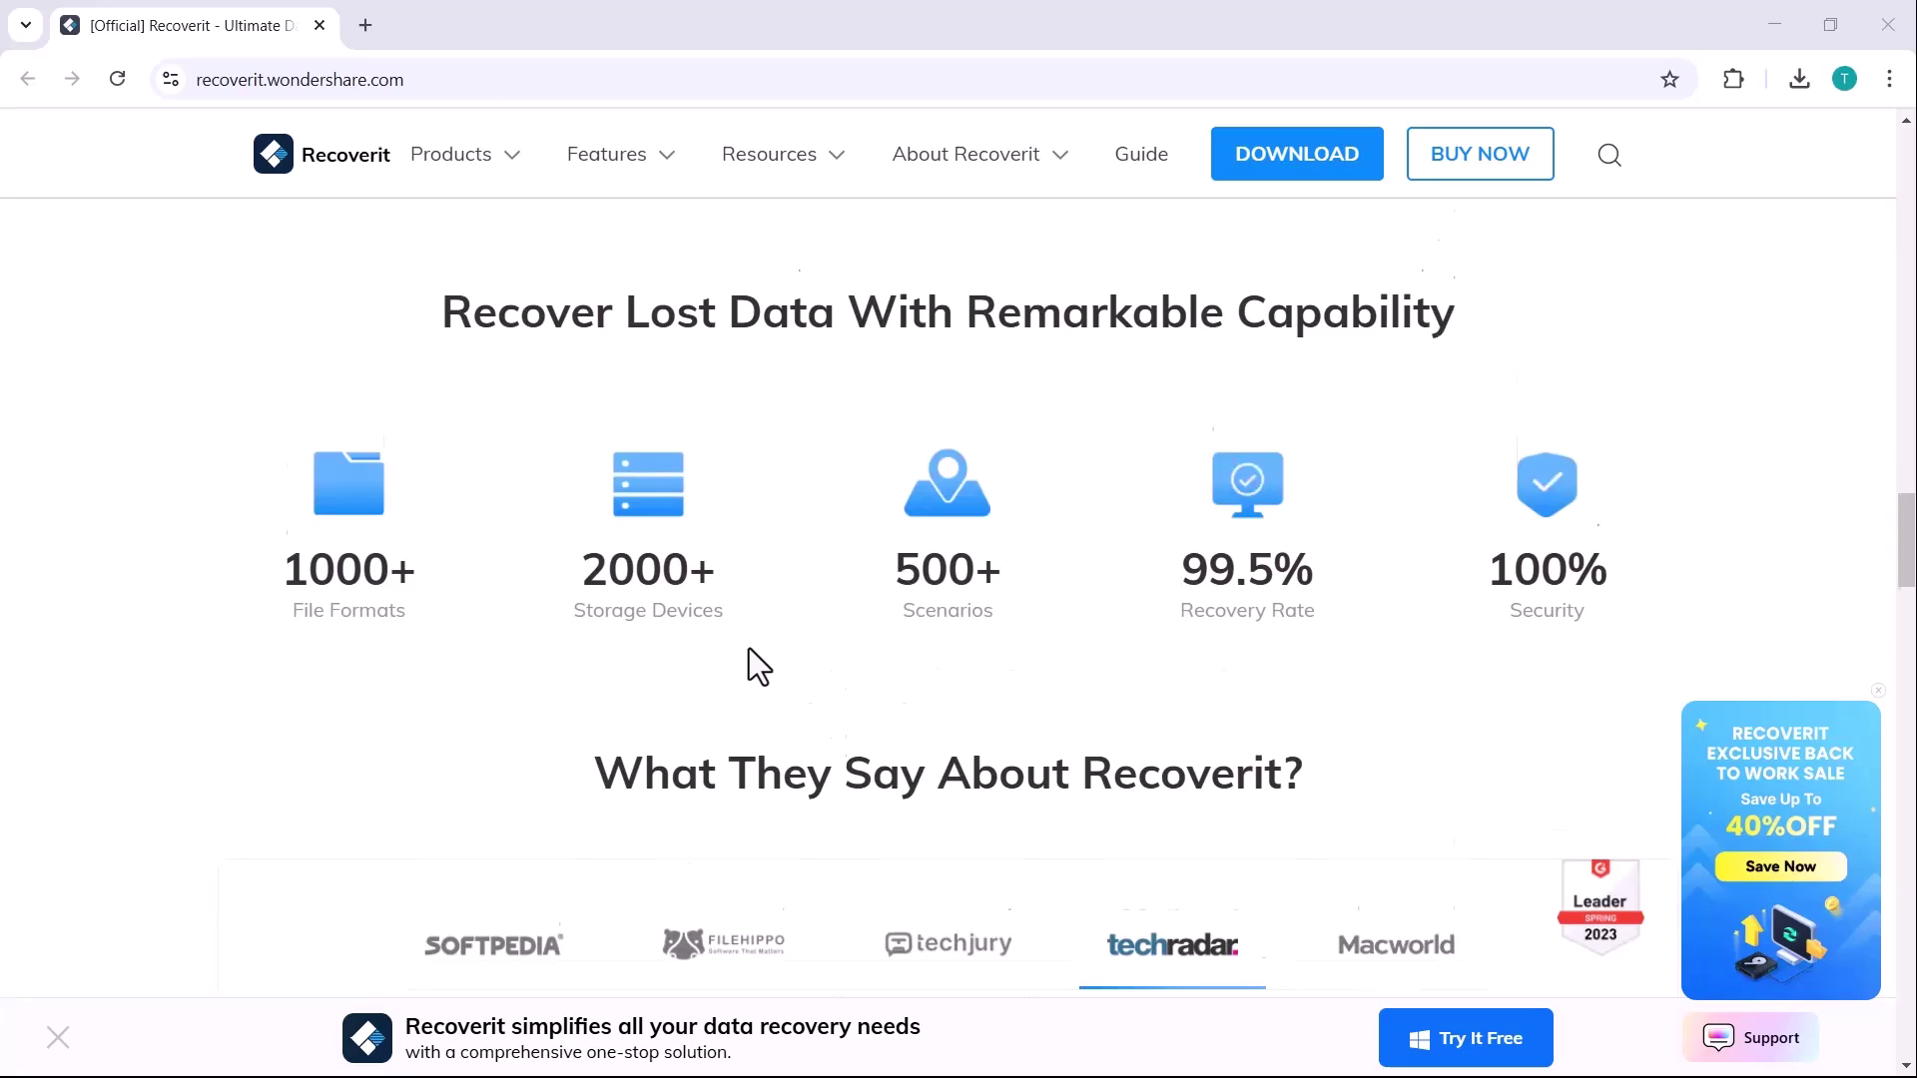
scroll(749, 650, "down", 7)
scroll(751, 650, "down", 7)
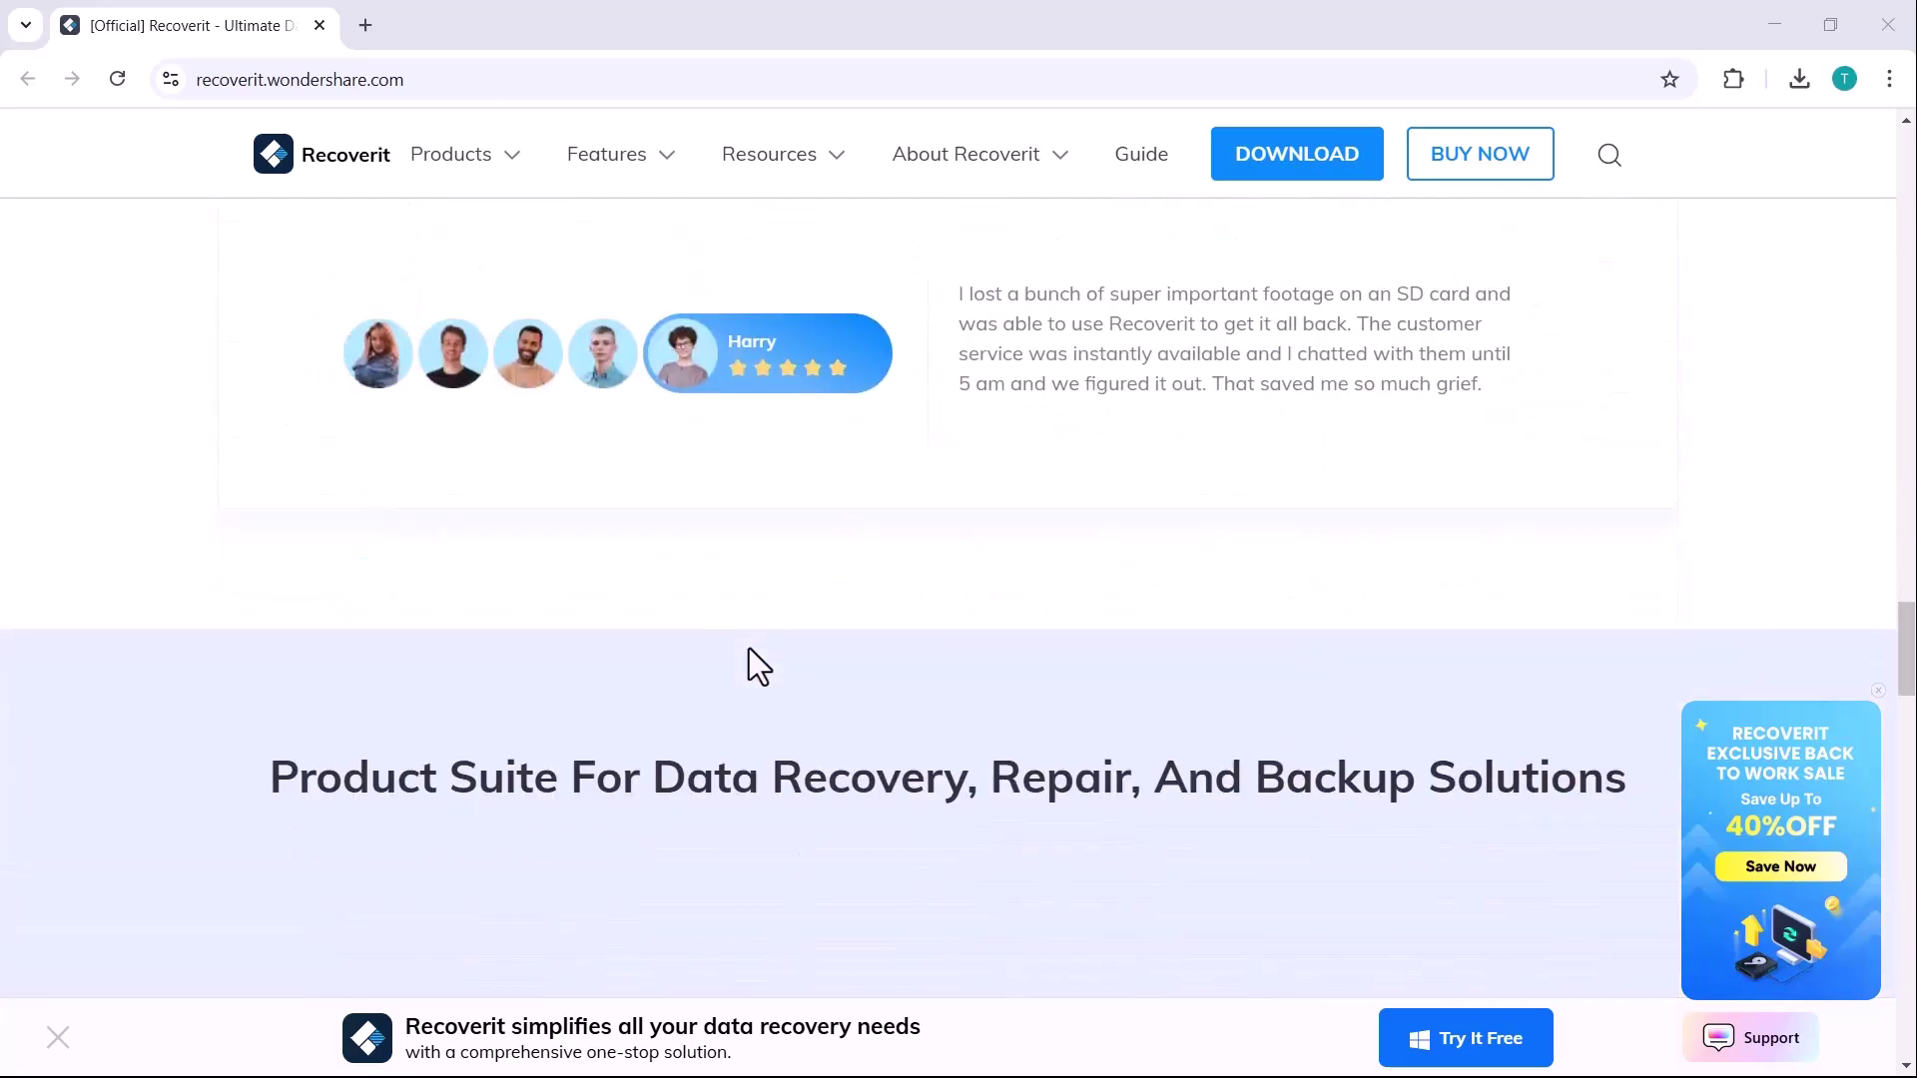
scroll(749, 649, "up", 15)
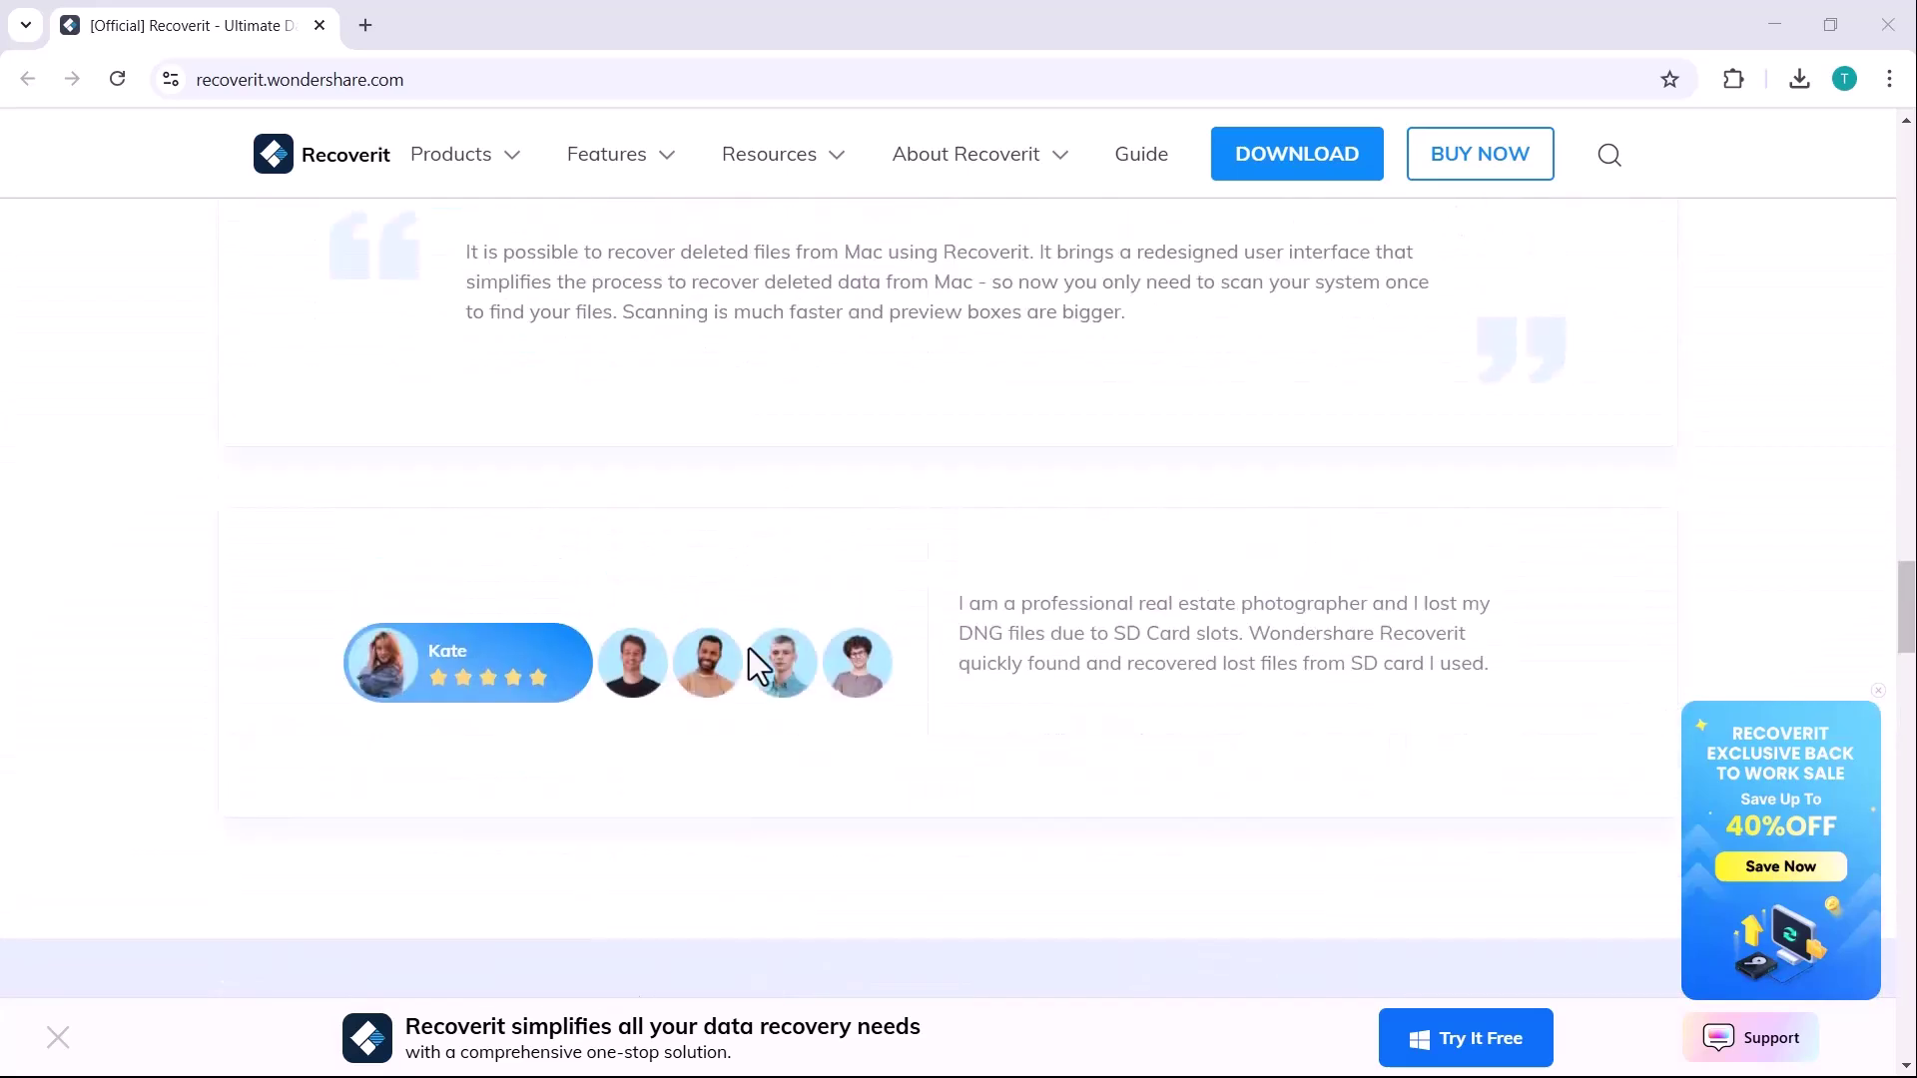
scroll(749, 649, "up", 15)
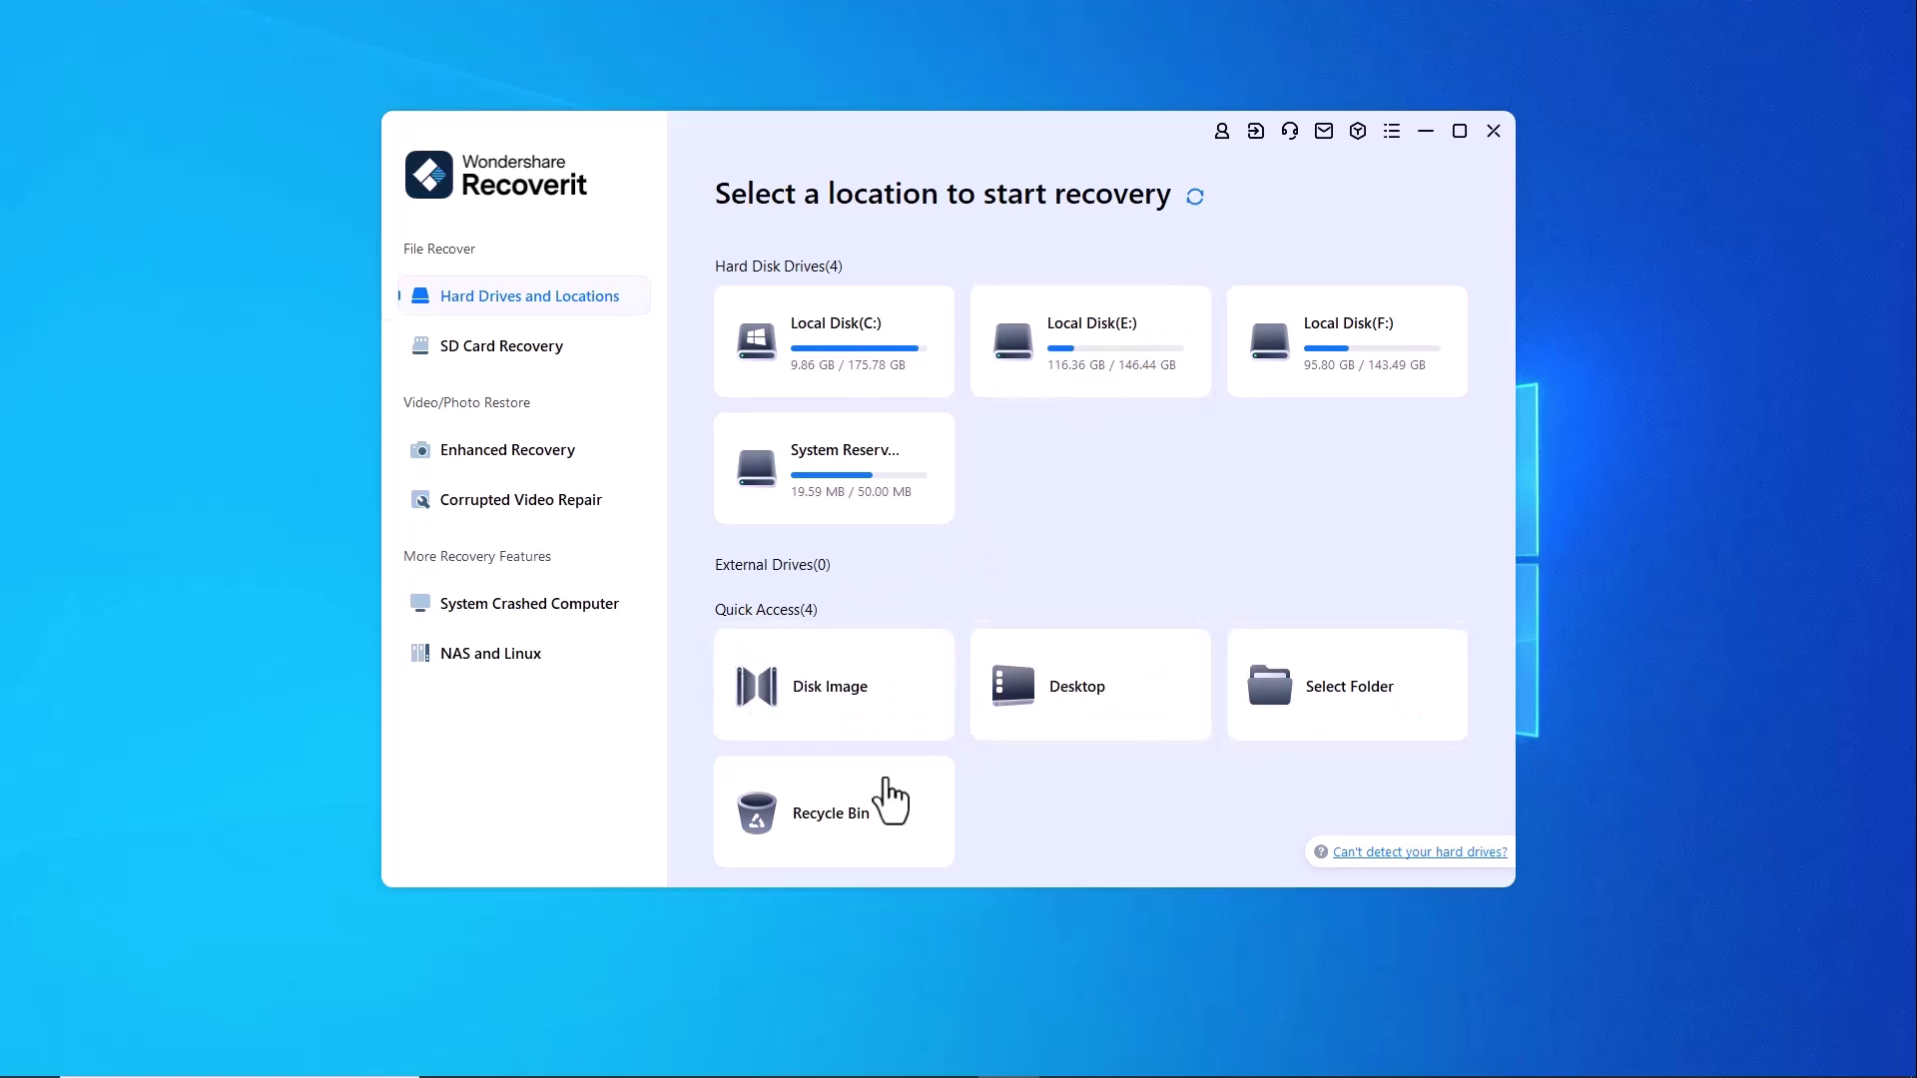
Step: Let the freshly installed Recoverit load its Hard Drives and Locations start page
mouse_move(822, 813)
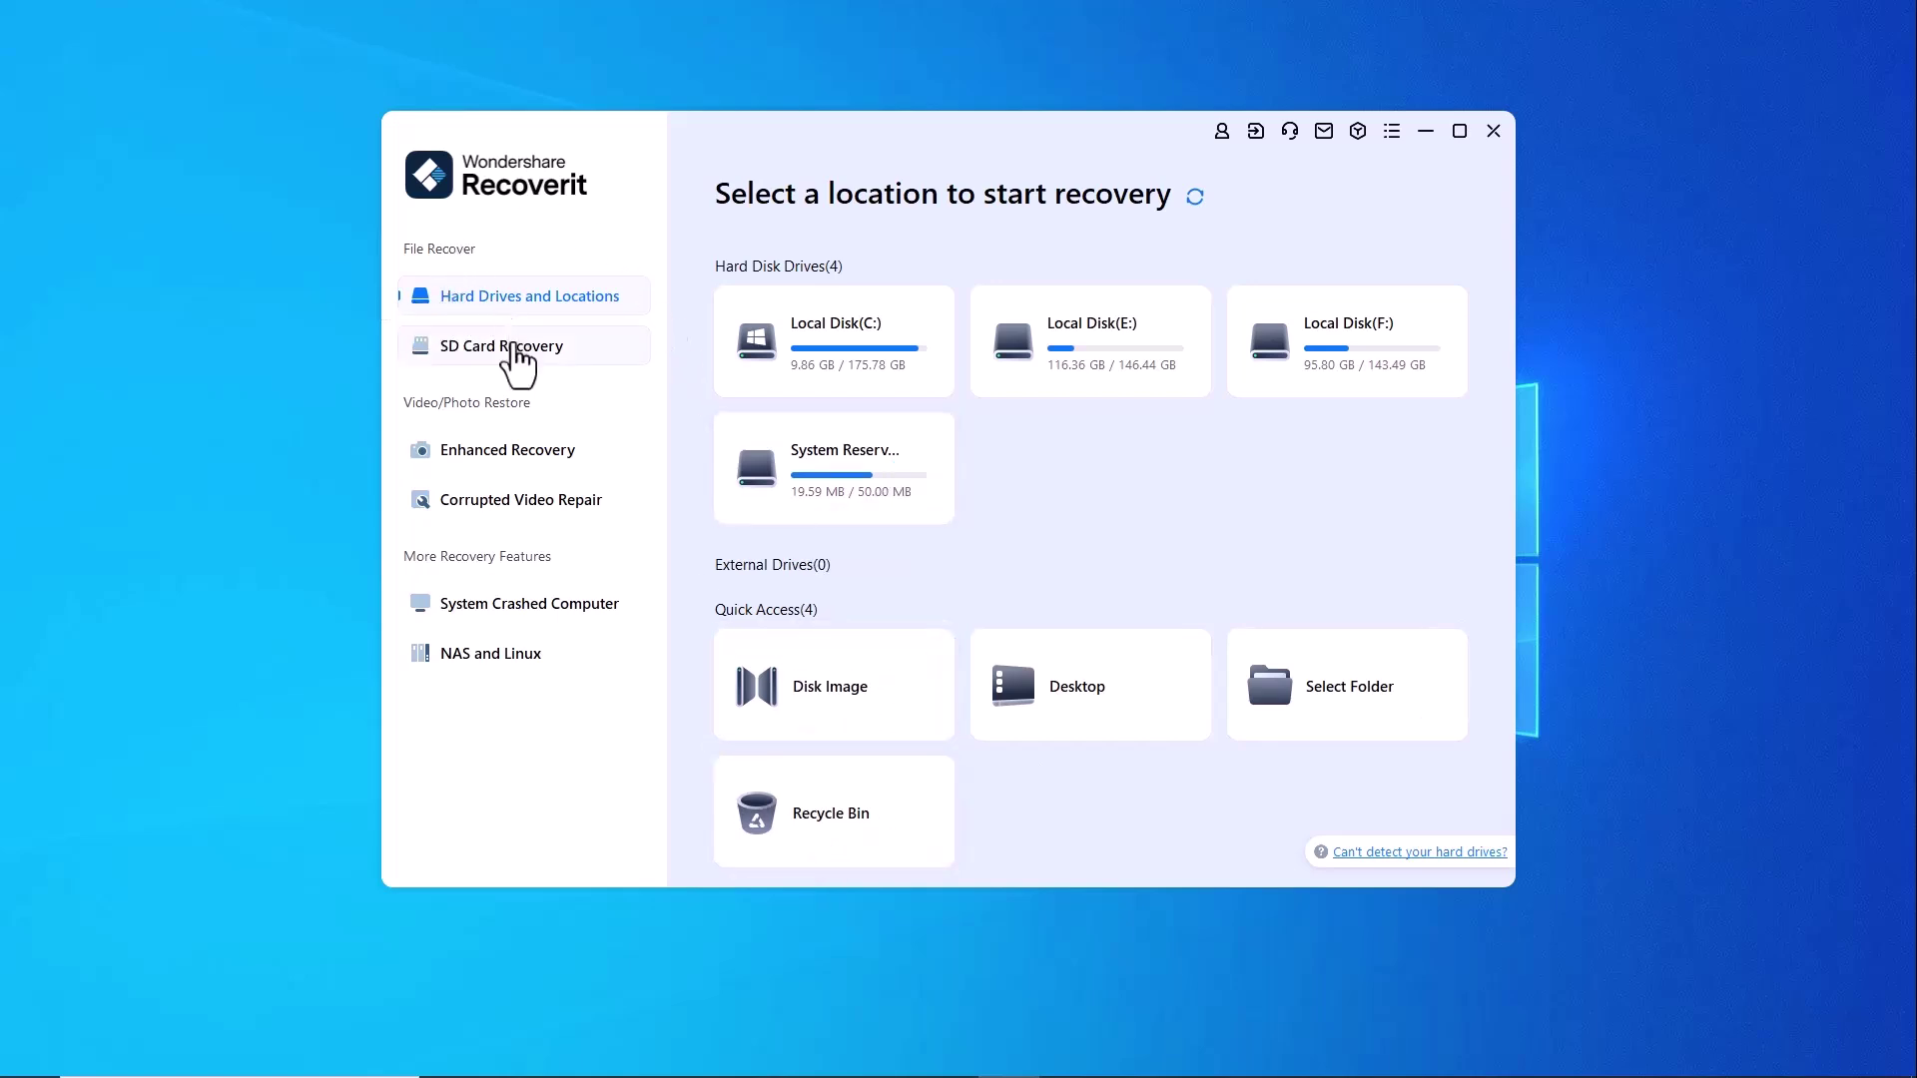
Step: Go to SD Card Recovery, then its Enhanced Recovery option for videos and photos
left_click(514, 350)
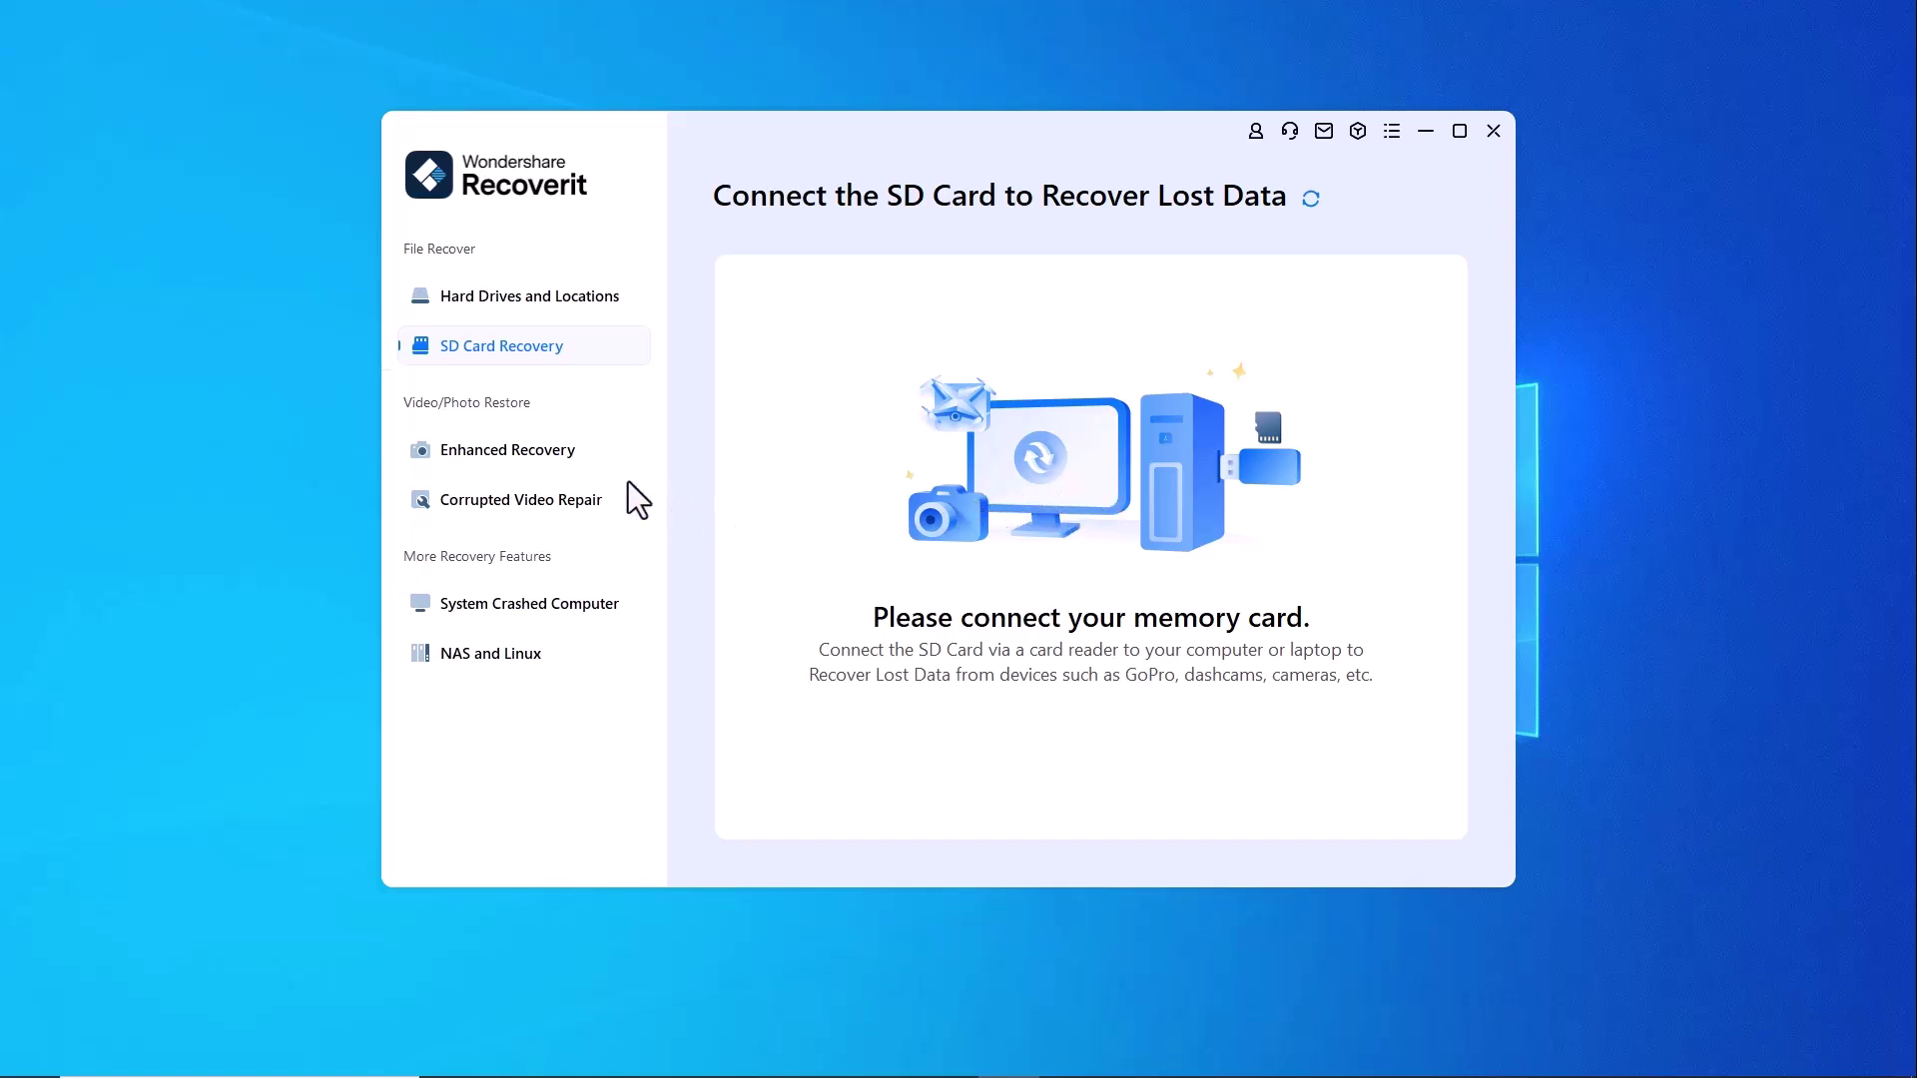
left_click(558, 448)
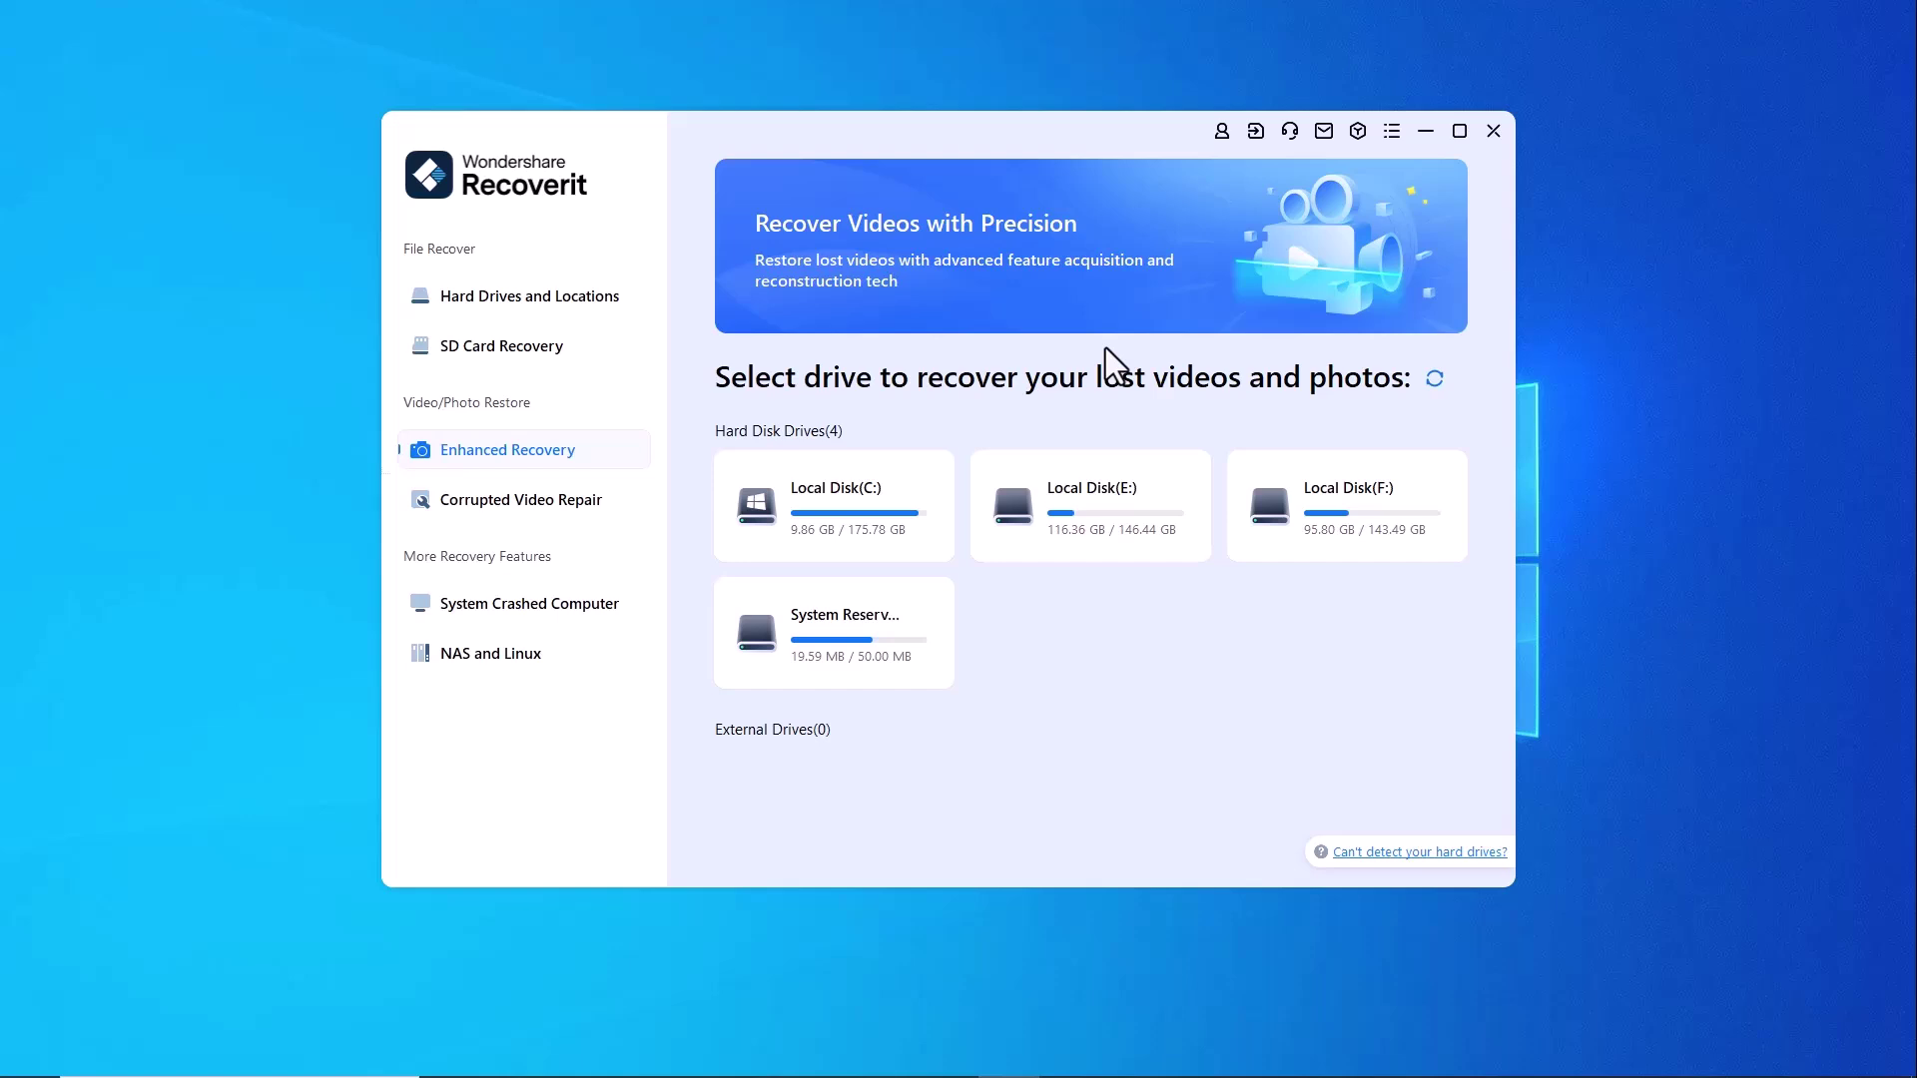
Step: View Corrupted Video Repair, System Crashed Computer and NAS and Linux, then return to Hard Drives and Locations
left_click(499, 503)
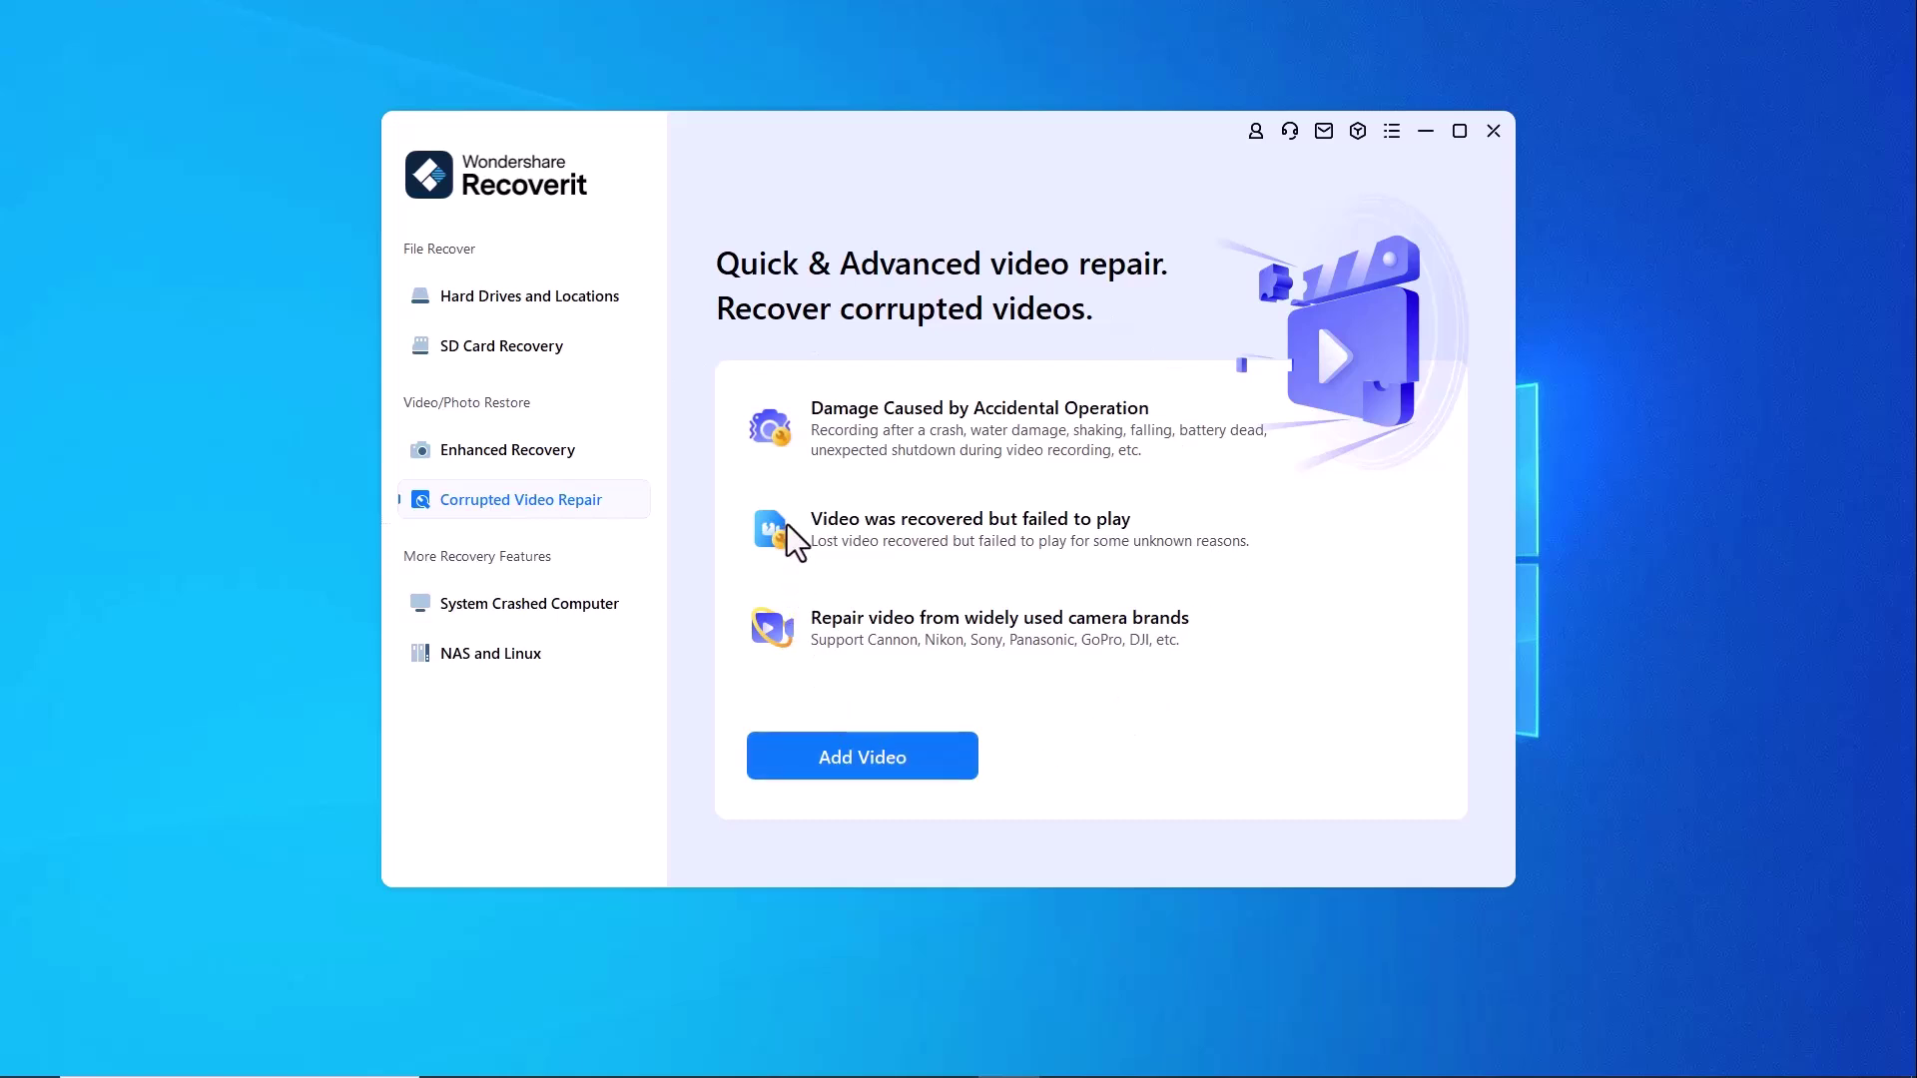
left_click(475, 621)
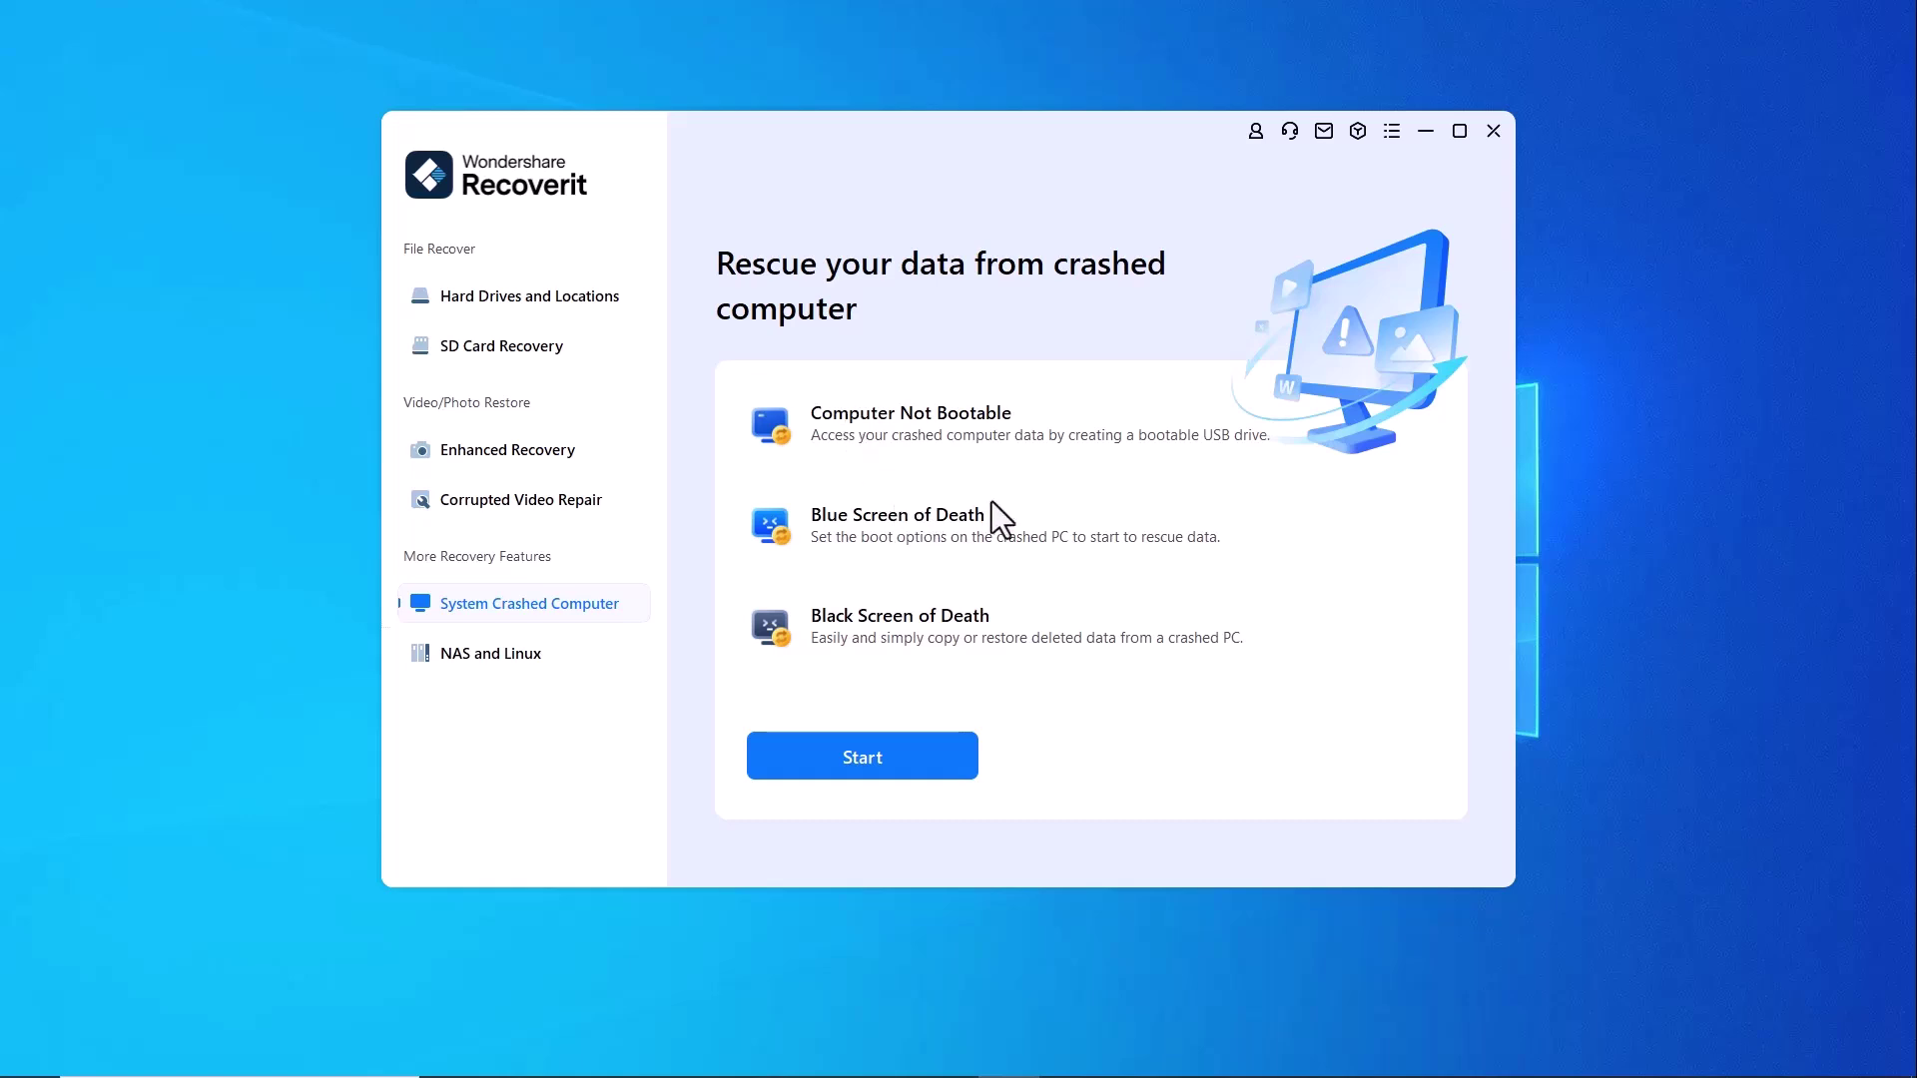
left_click(493, 655)
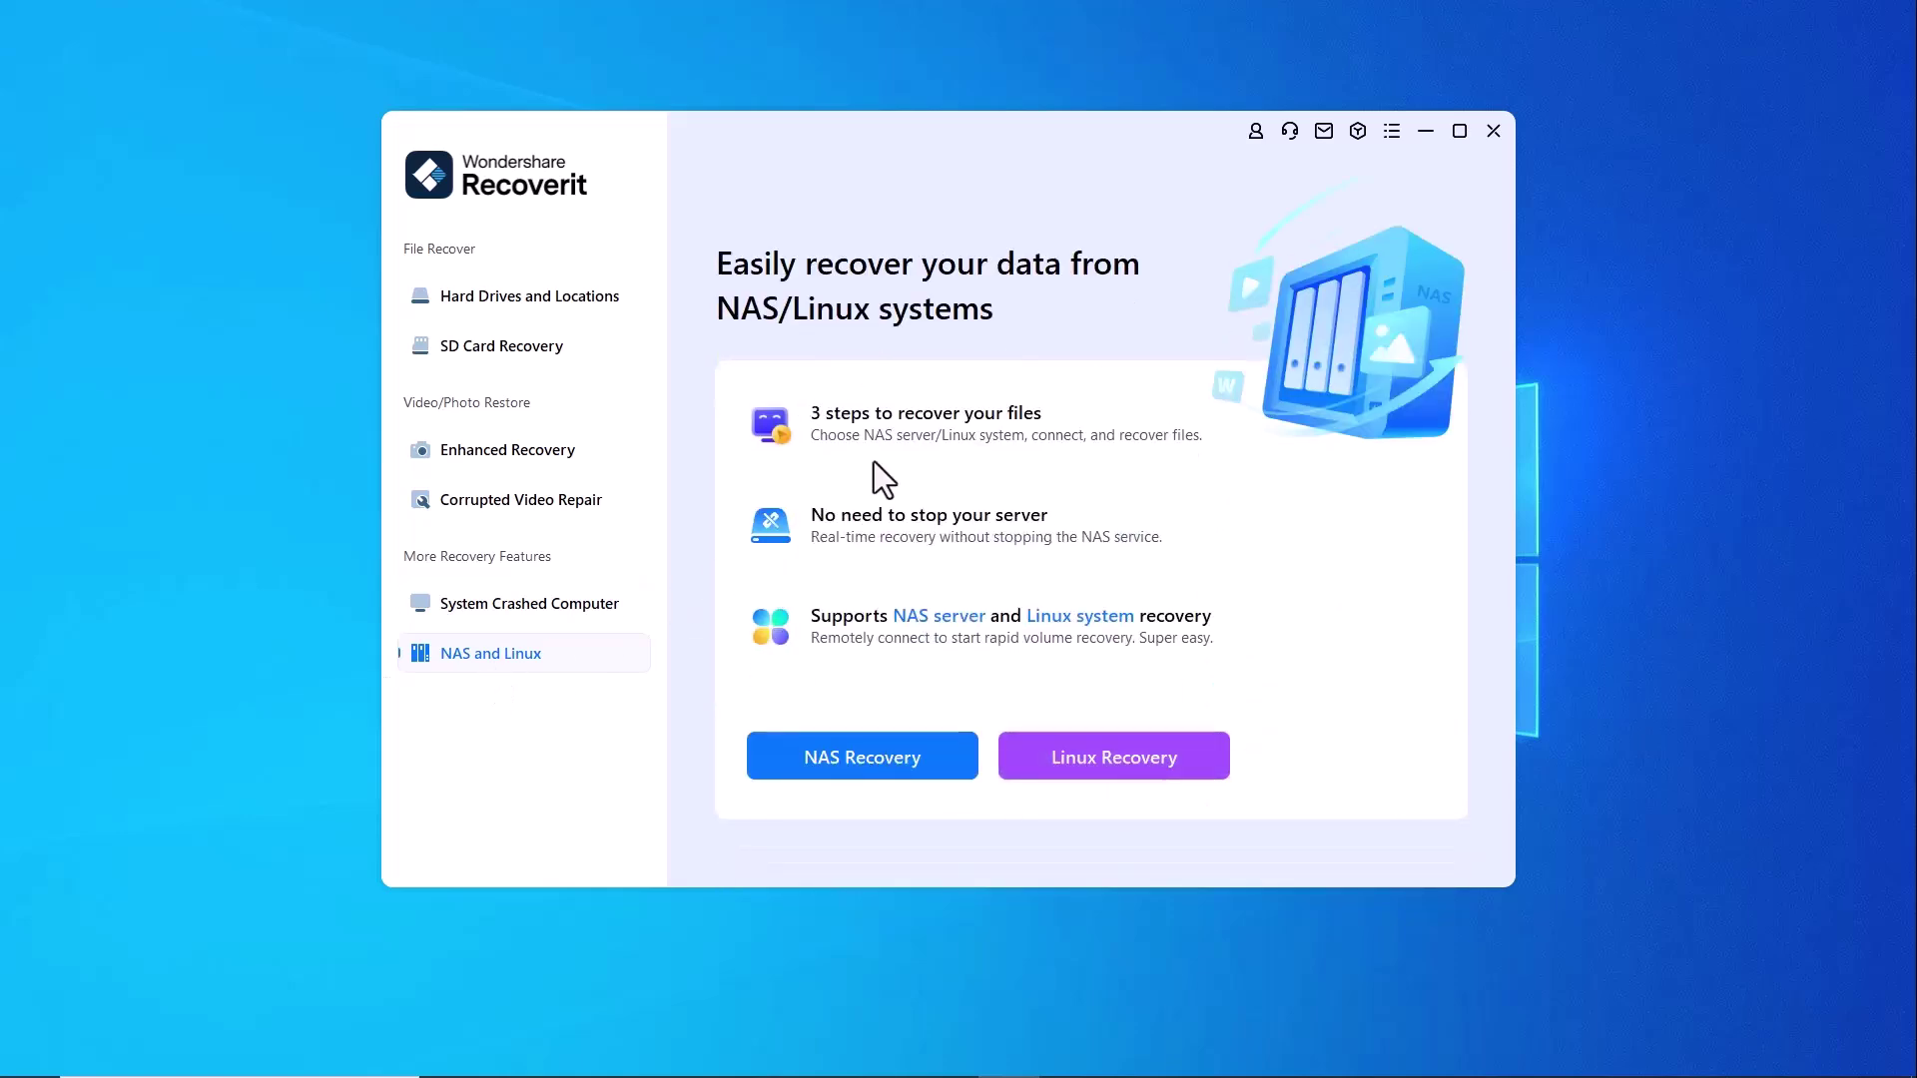
left_click(552, 300)
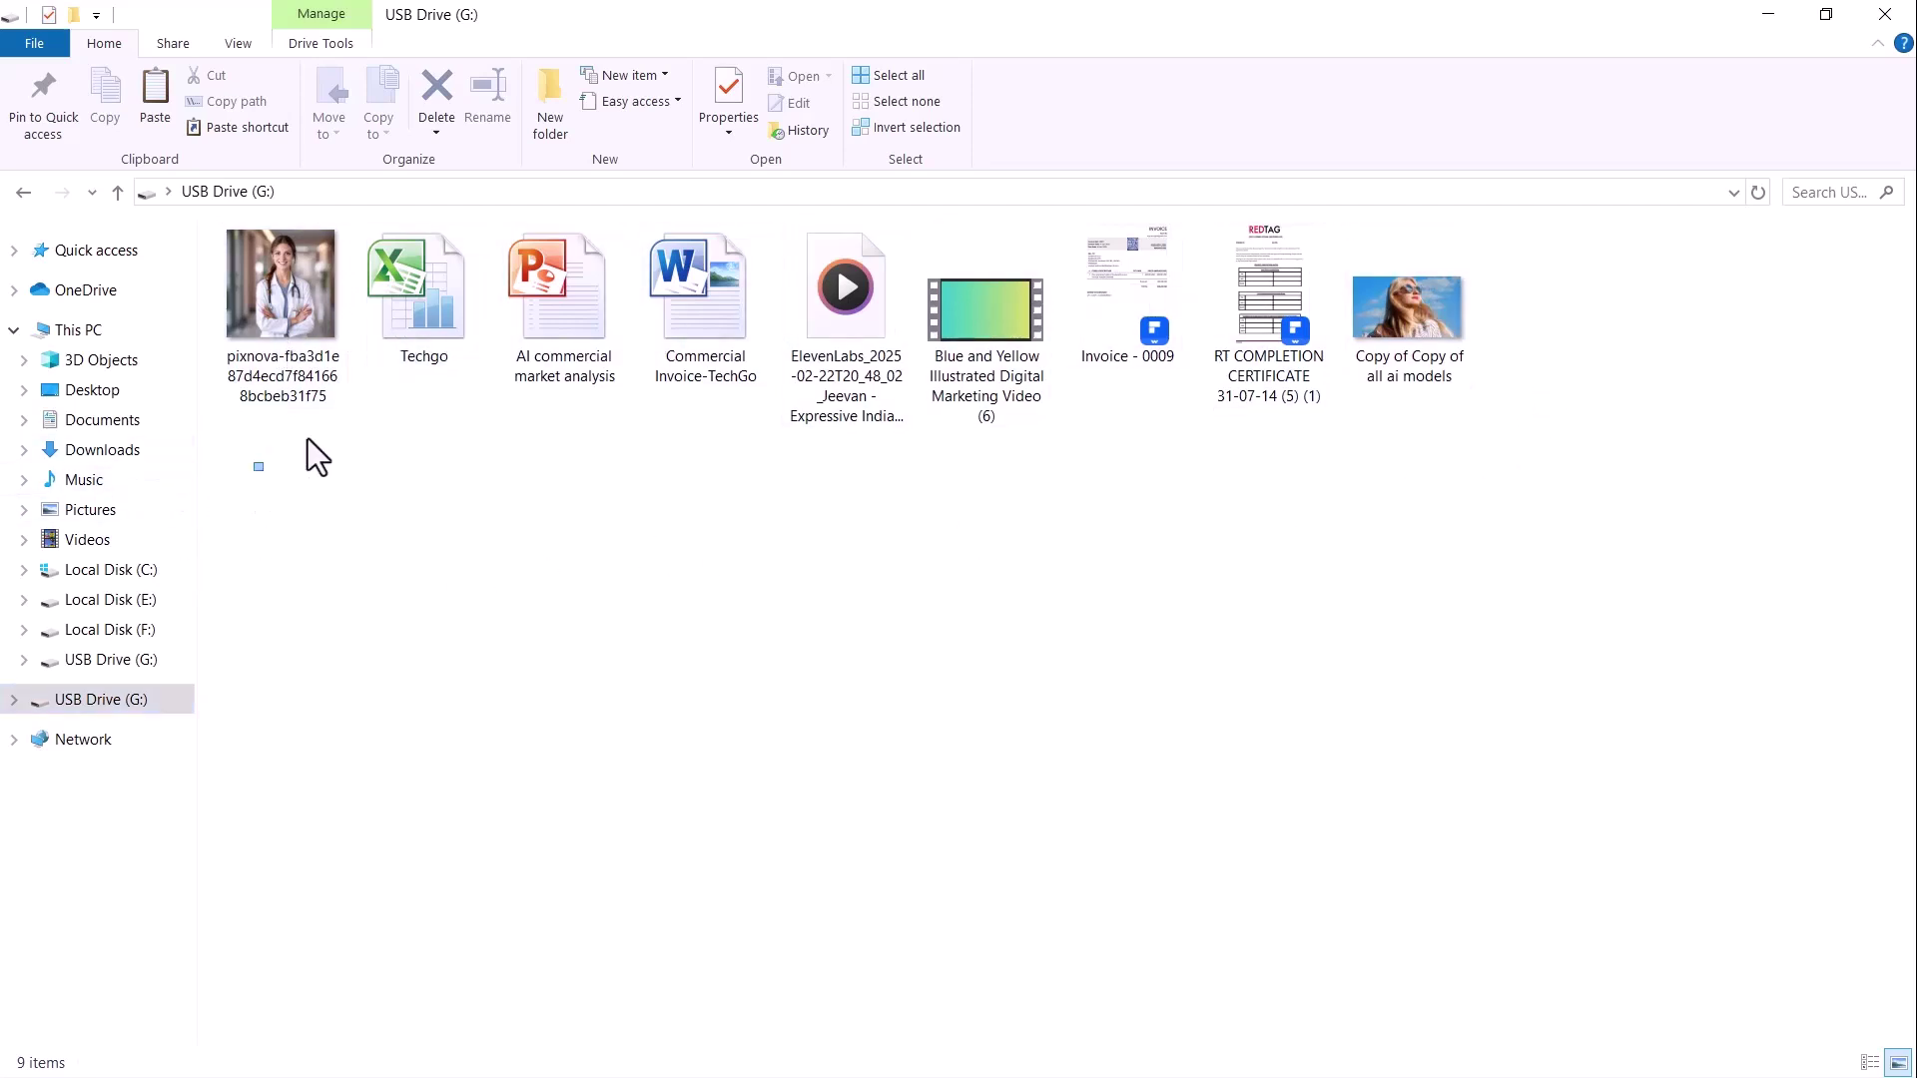
Step: Permanently delete all 9 files on USB Drive (G:) again and close File Explorer
left_click_drag(307, 439, 1536, 288)
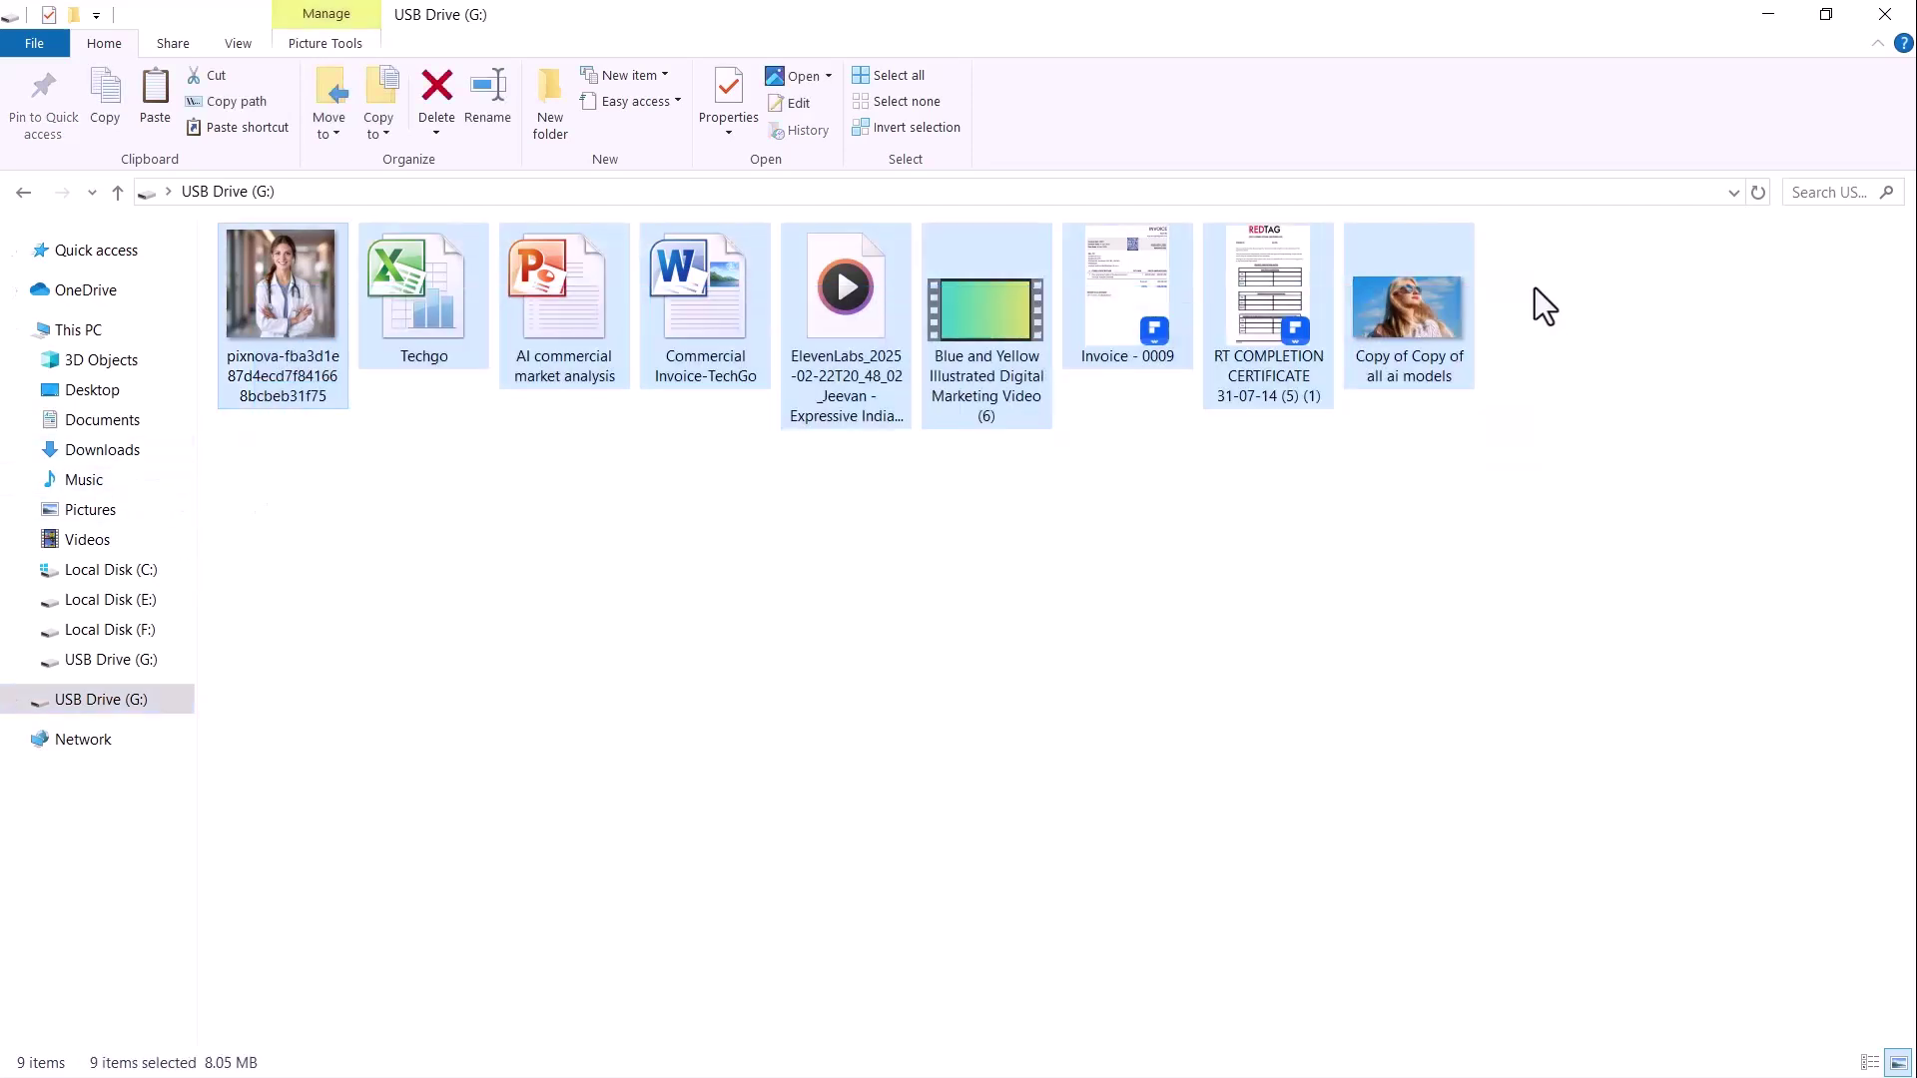
right_click(1280, 331)
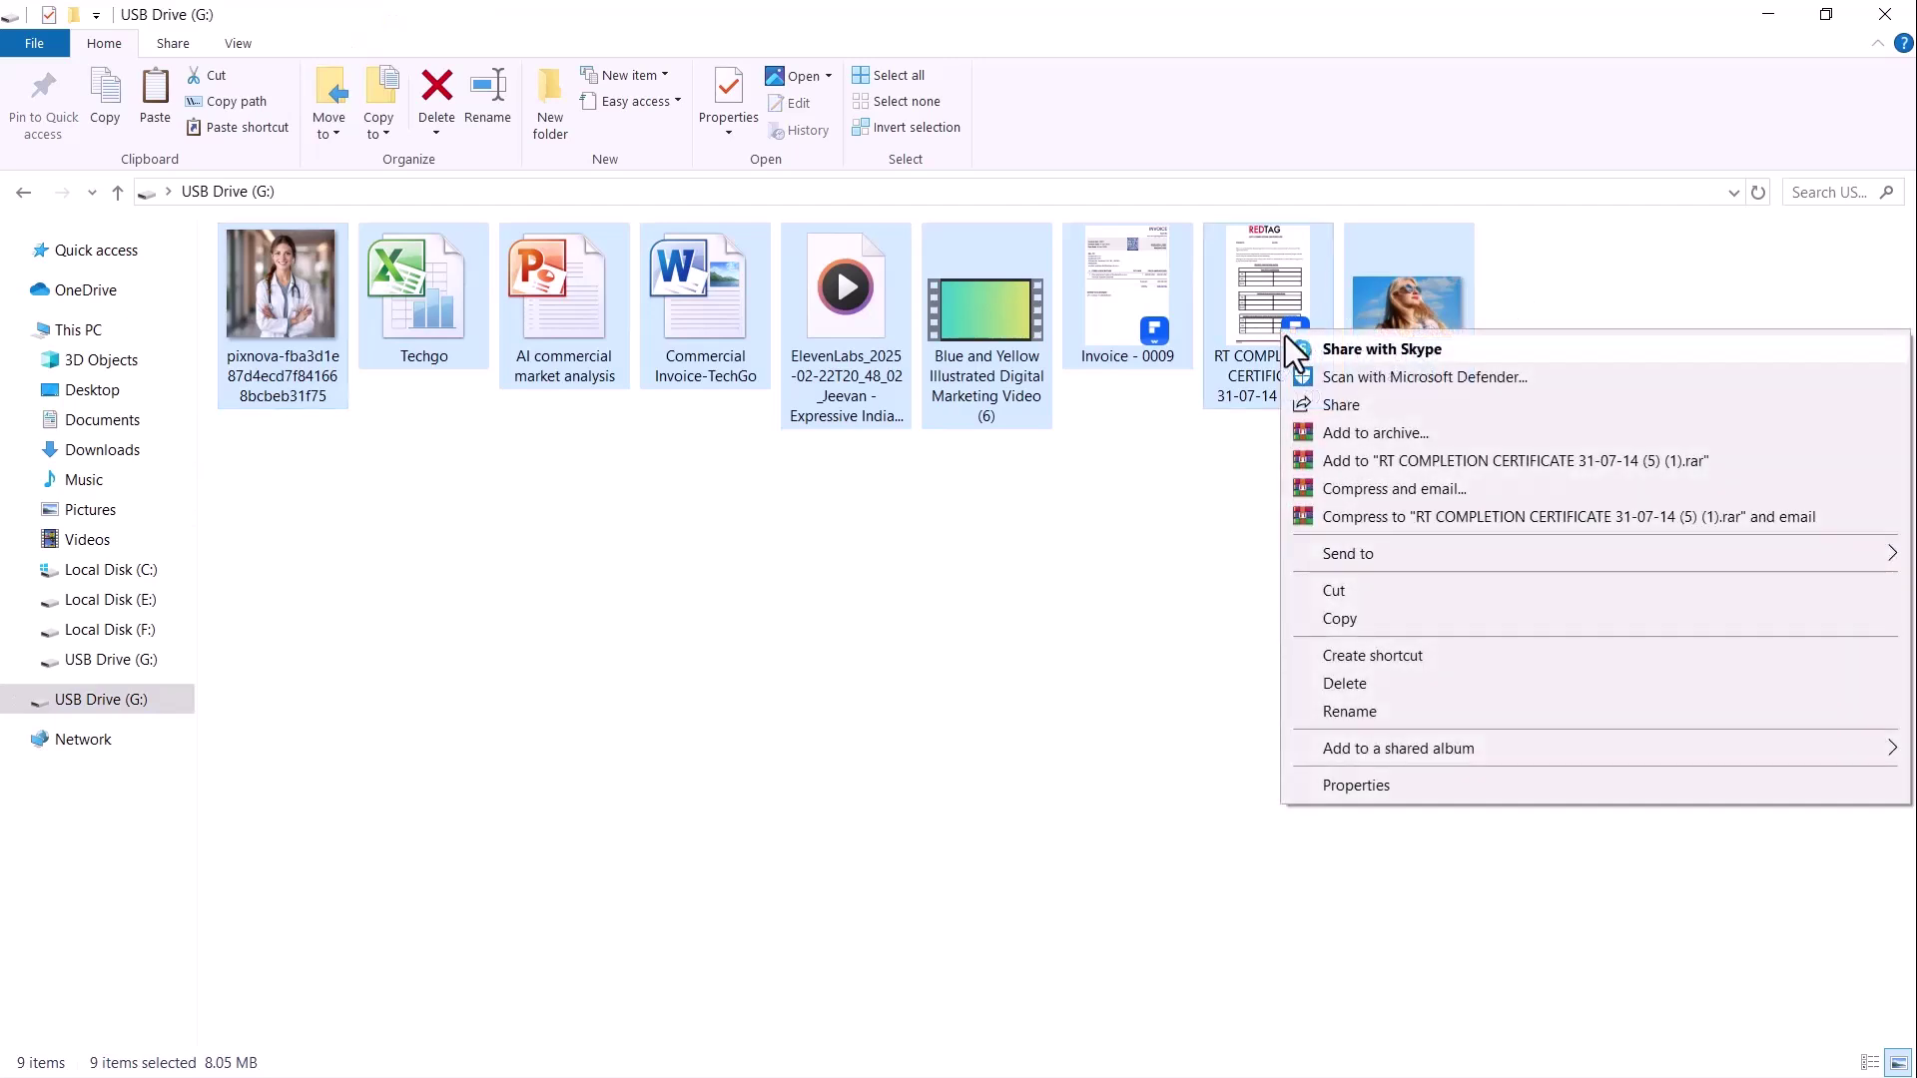
left_click(1337, 685)
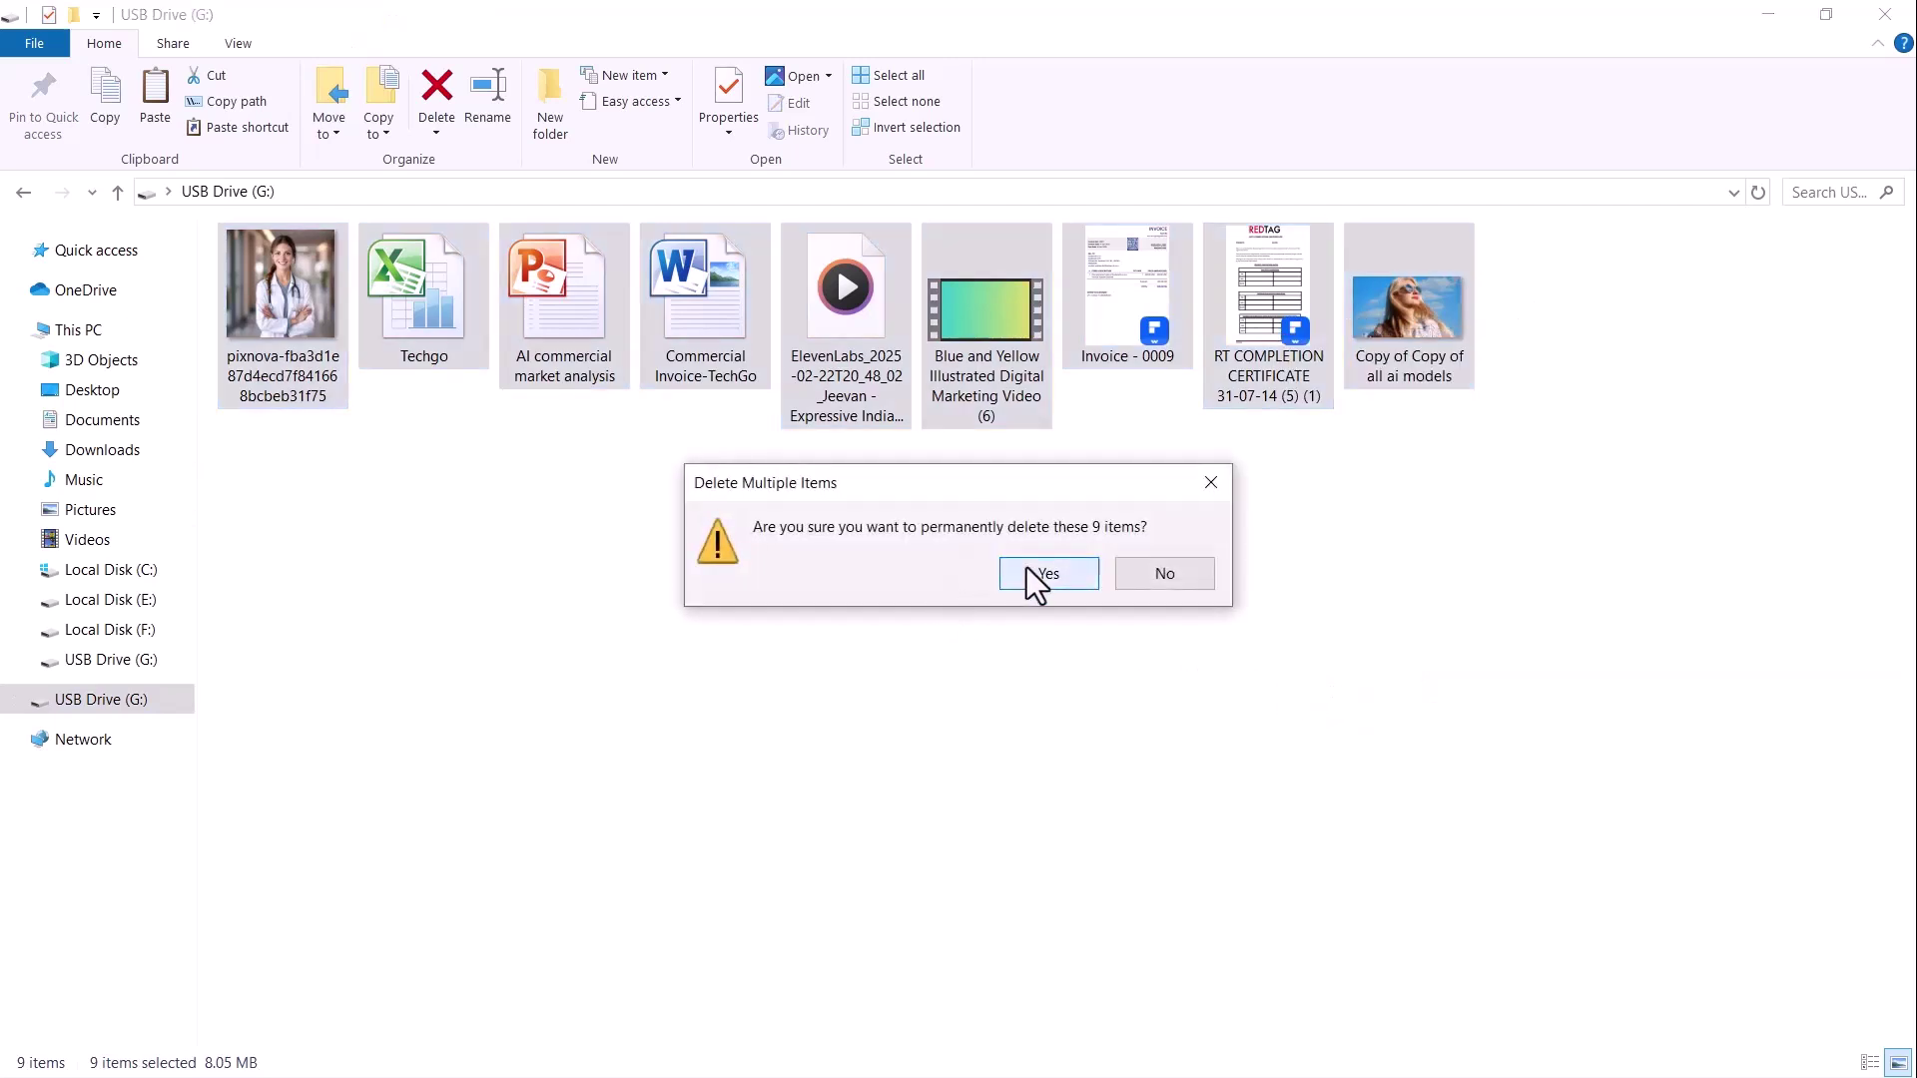
left_click(1027, 567)
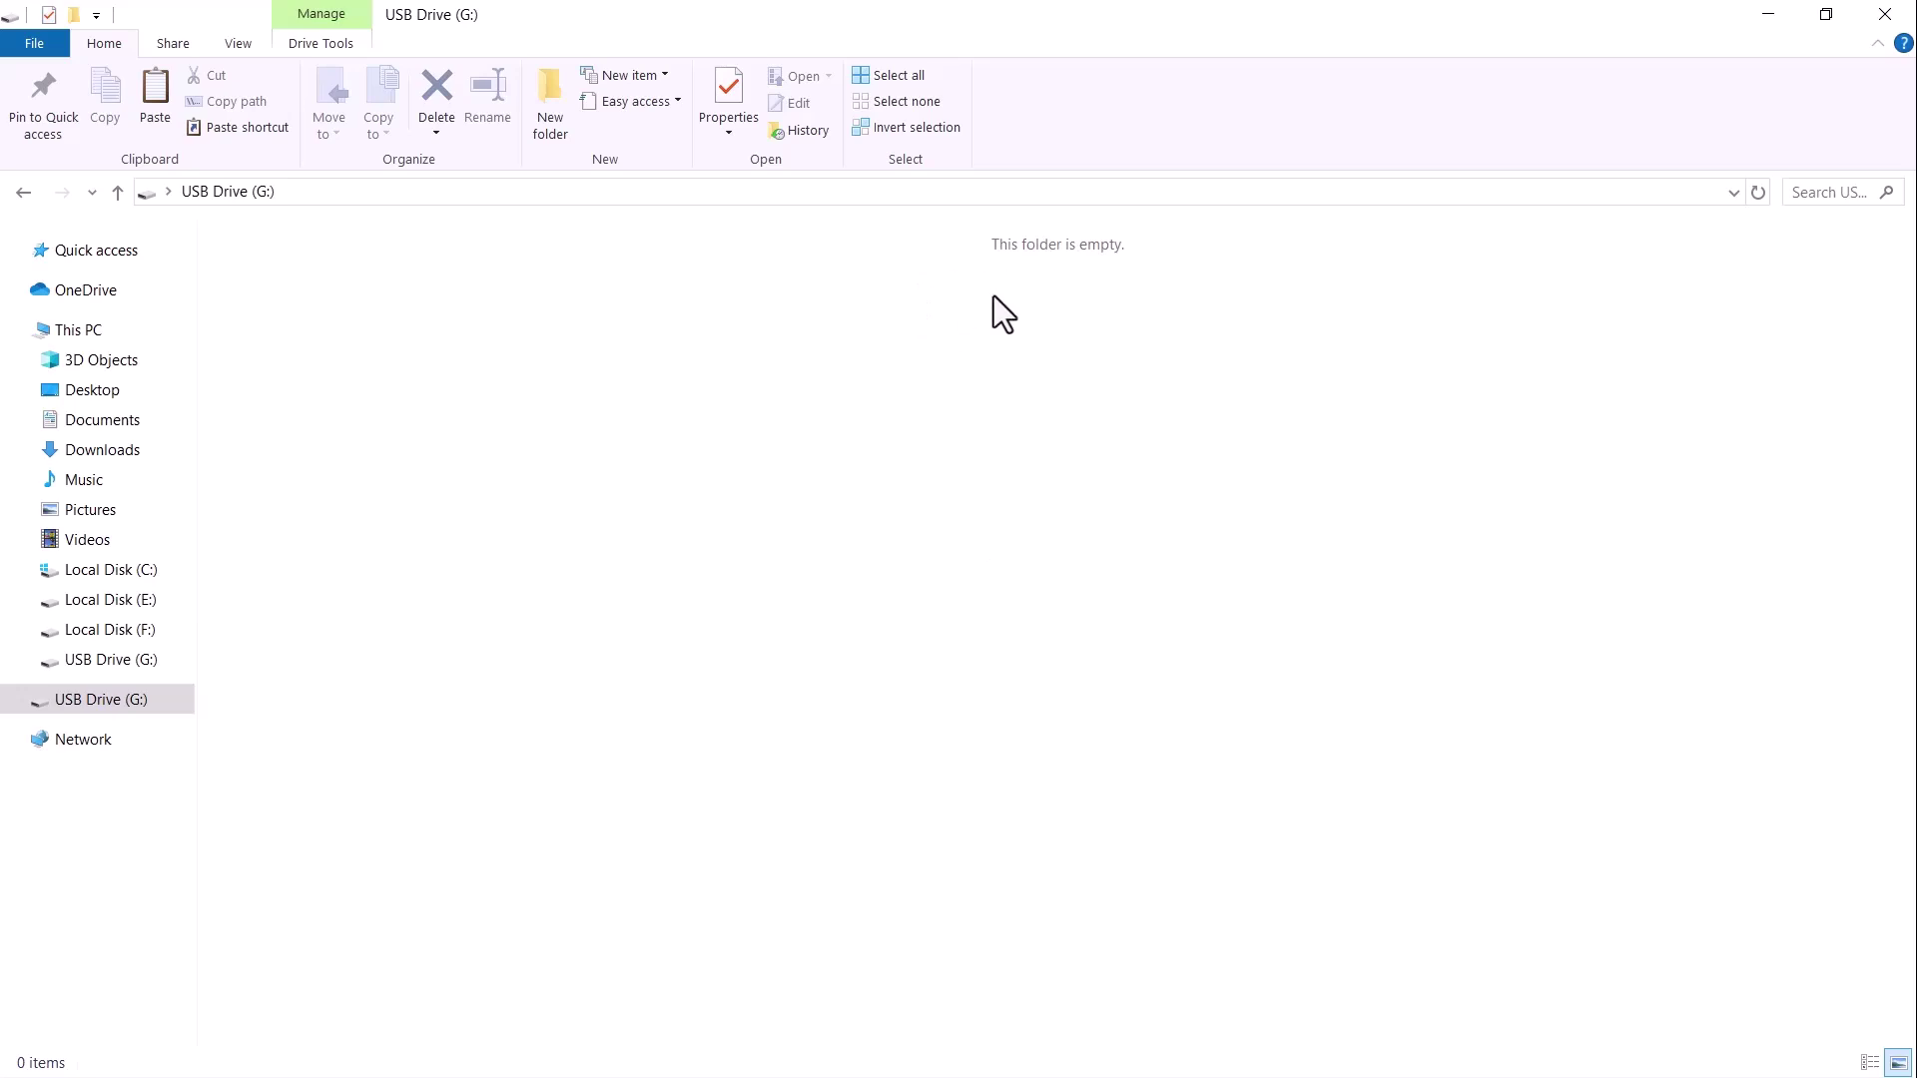
left_click(1885, 14)
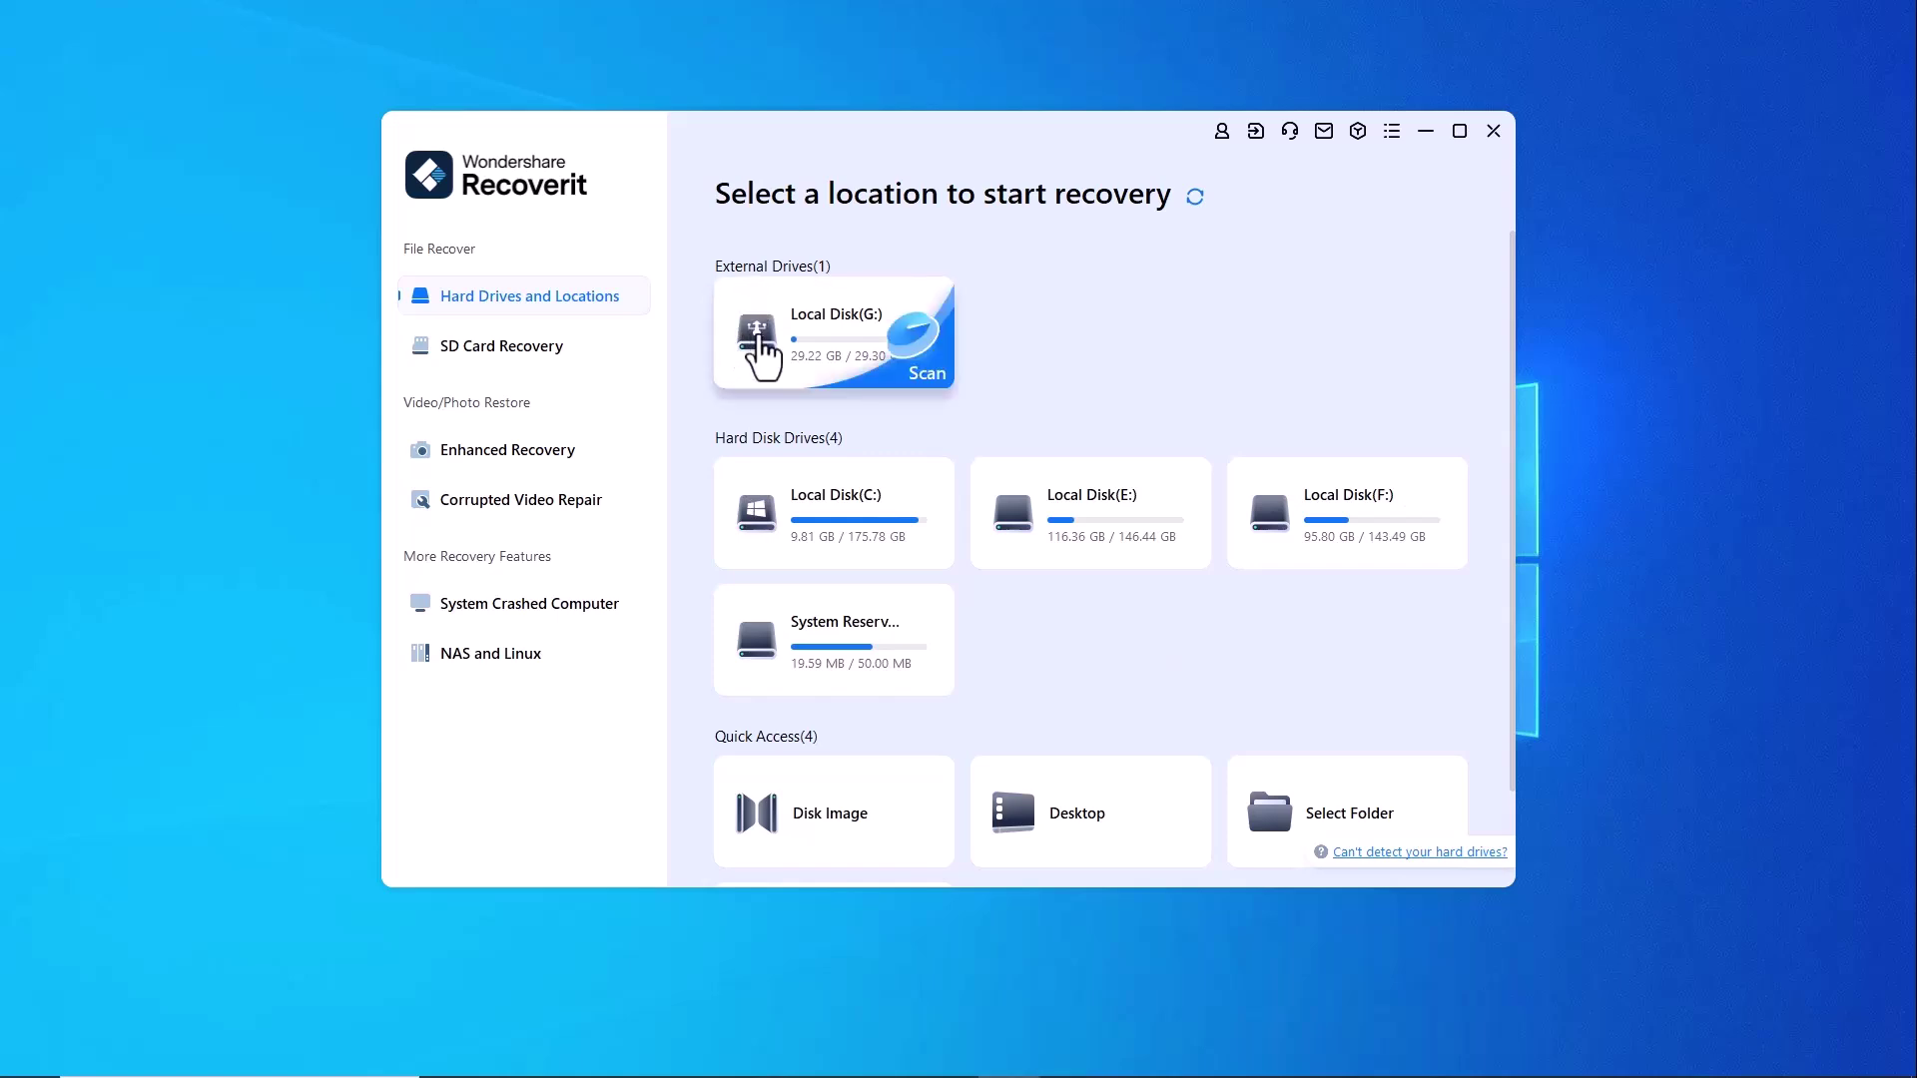
Step: Start scanning the Local Disk (G:) card under External Drives
left_click(763, 356)
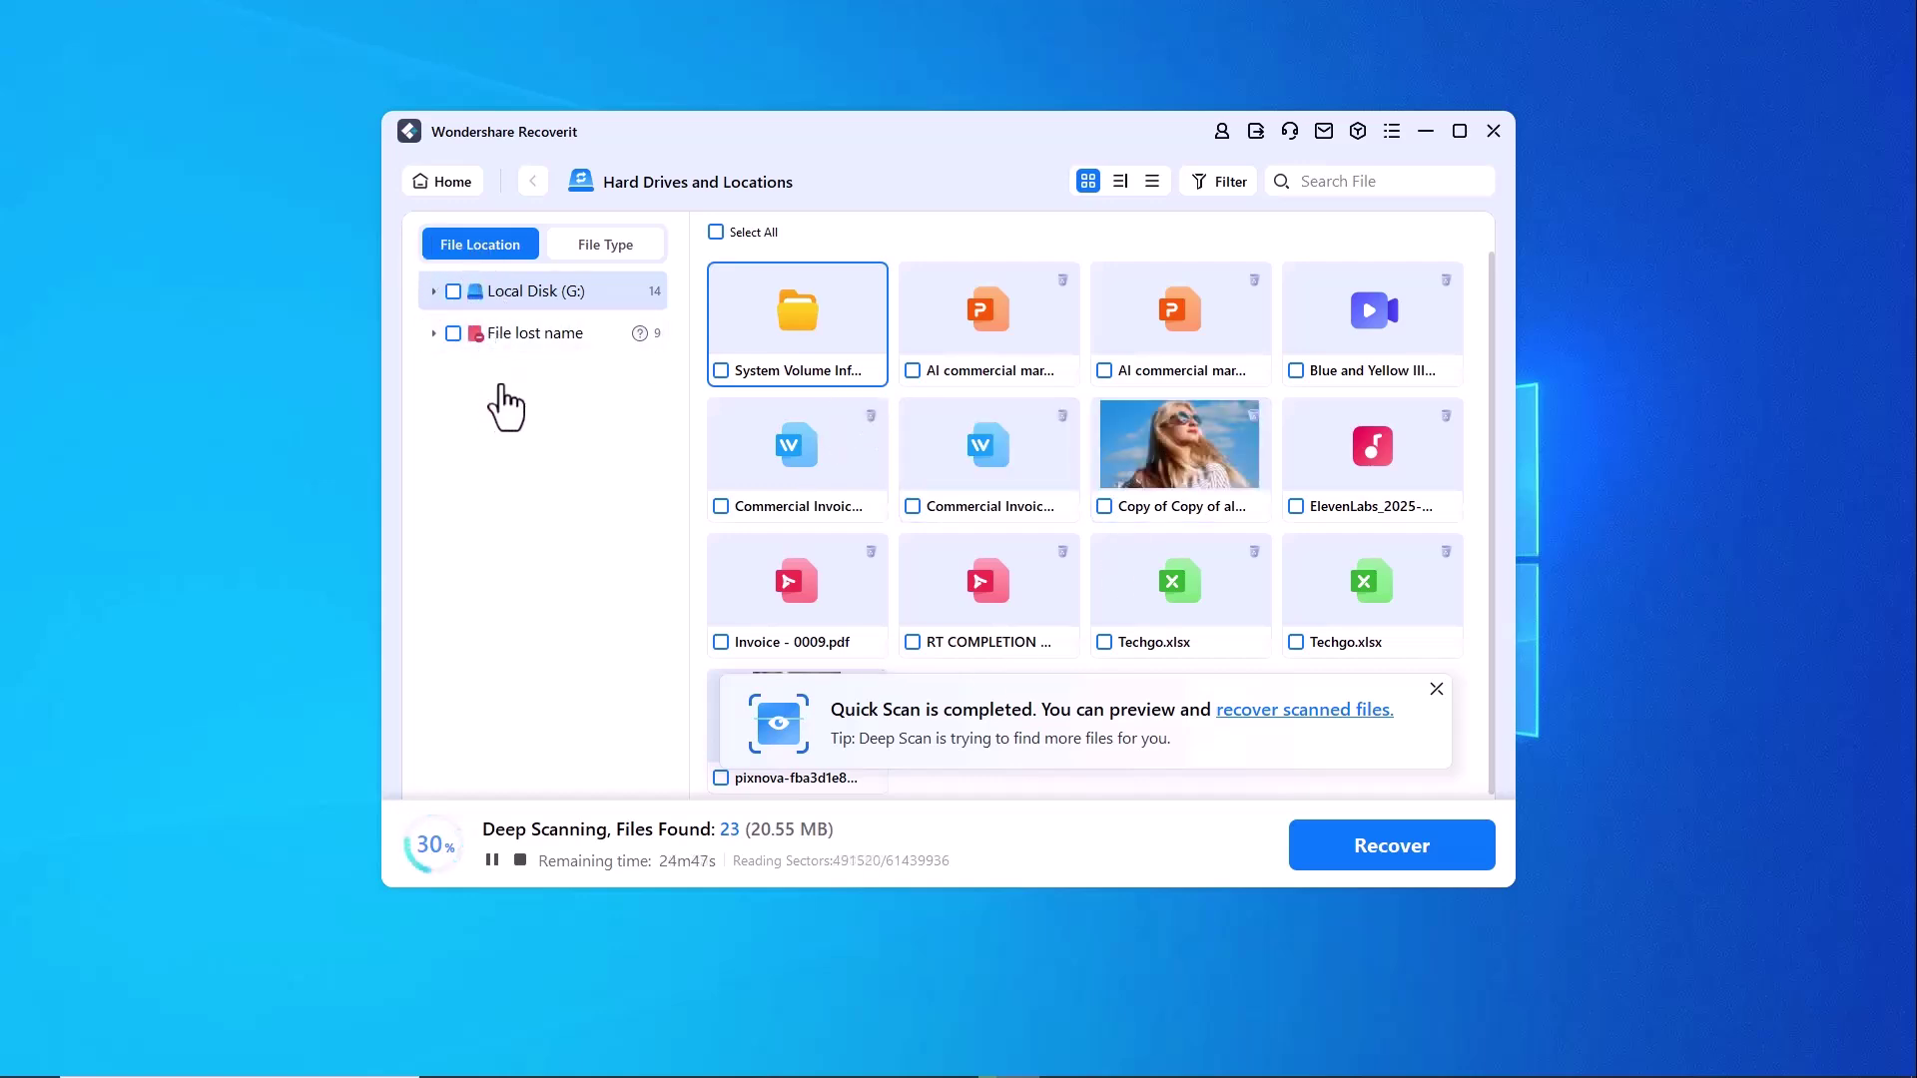
Step: View the results by File Type and File Location, then pause the deep scan at 31%
left_click(587, 250)
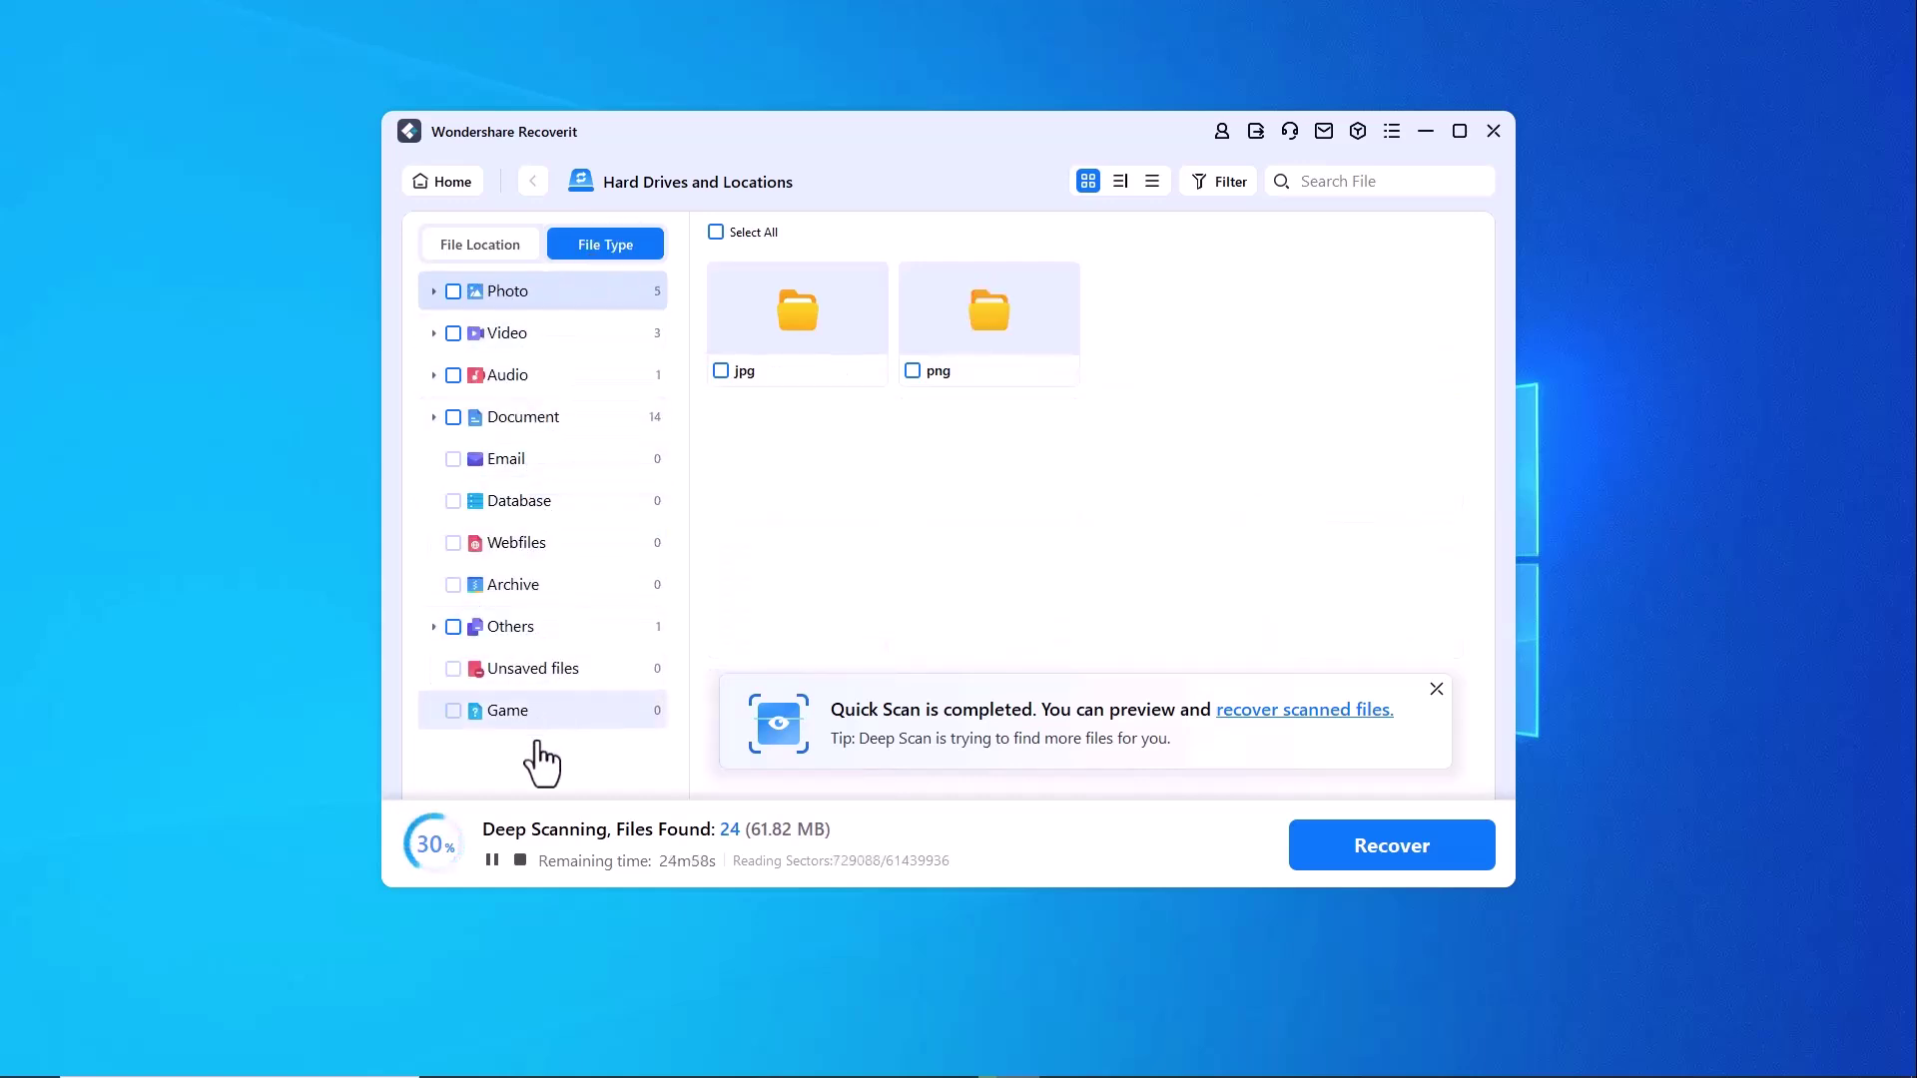
left_click(500, 246)
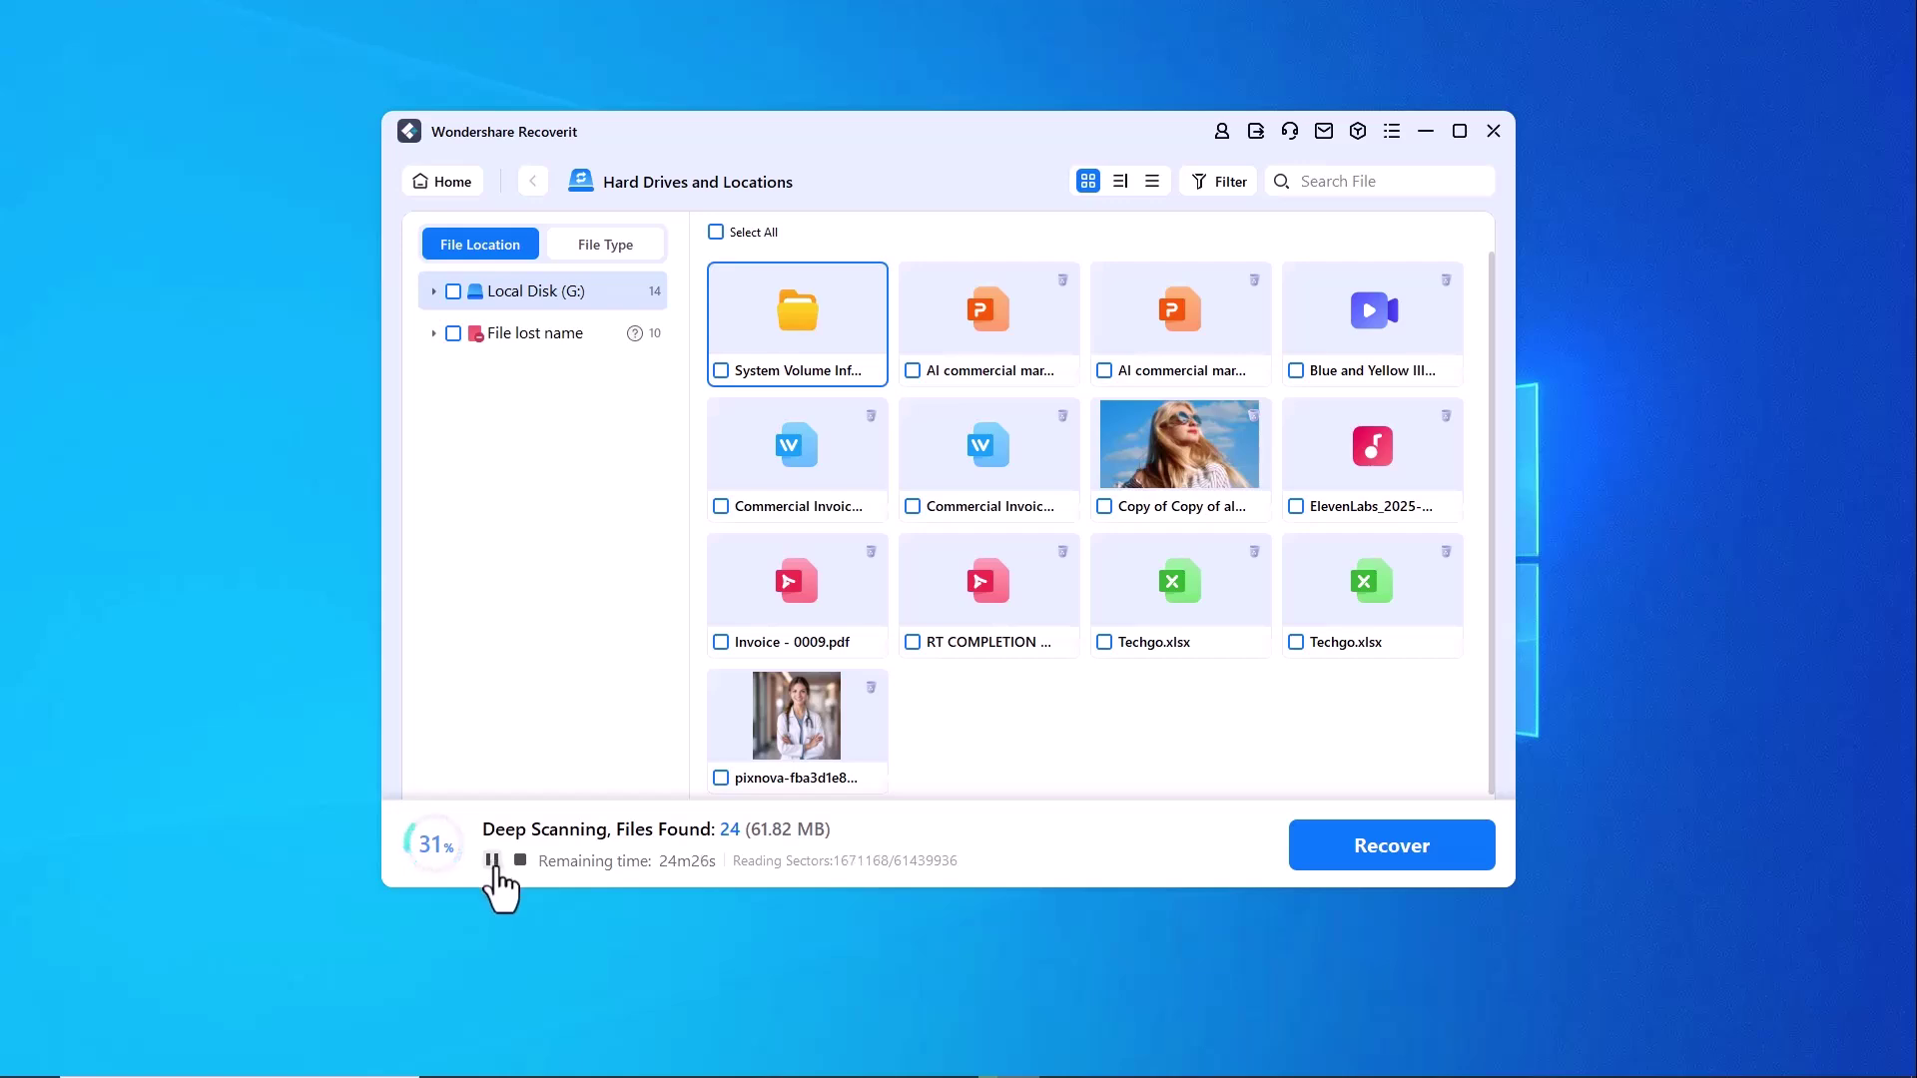
left_click(492, 860)
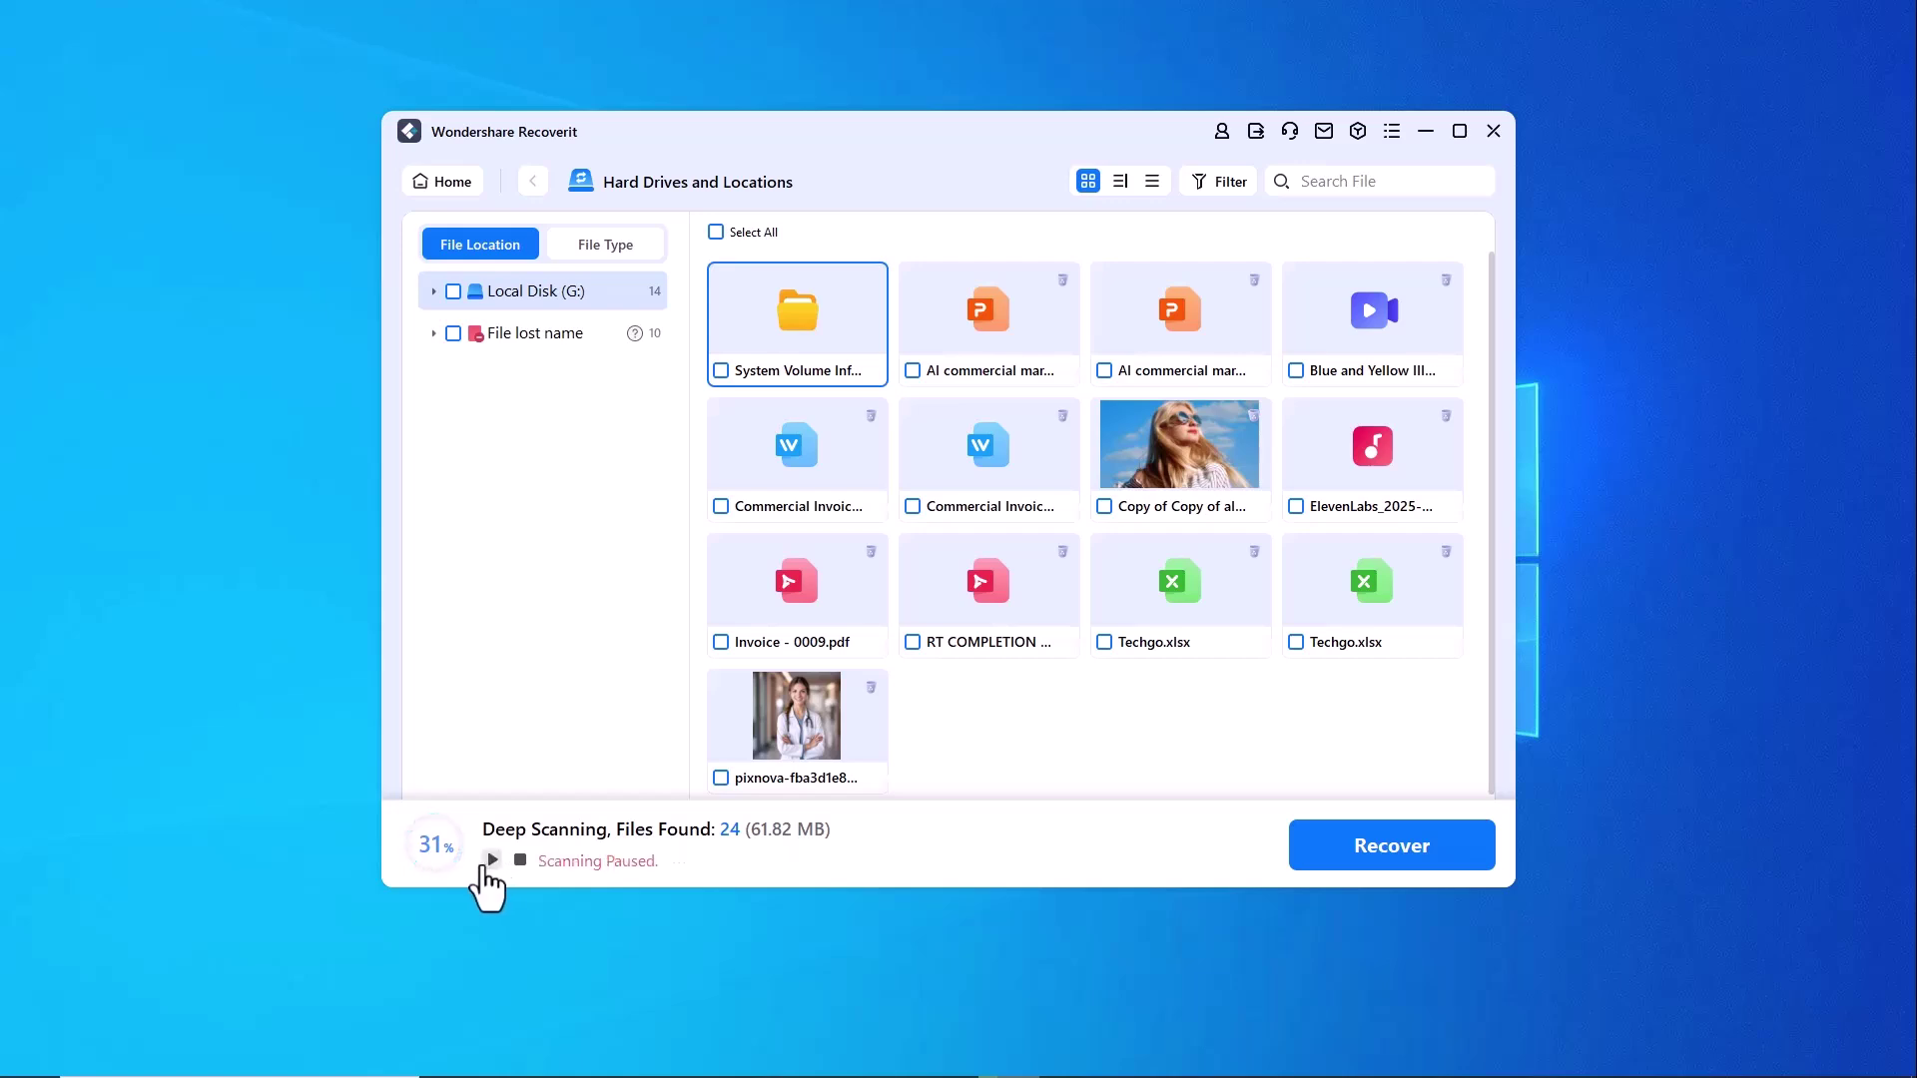
mouse_move(1175, 457)
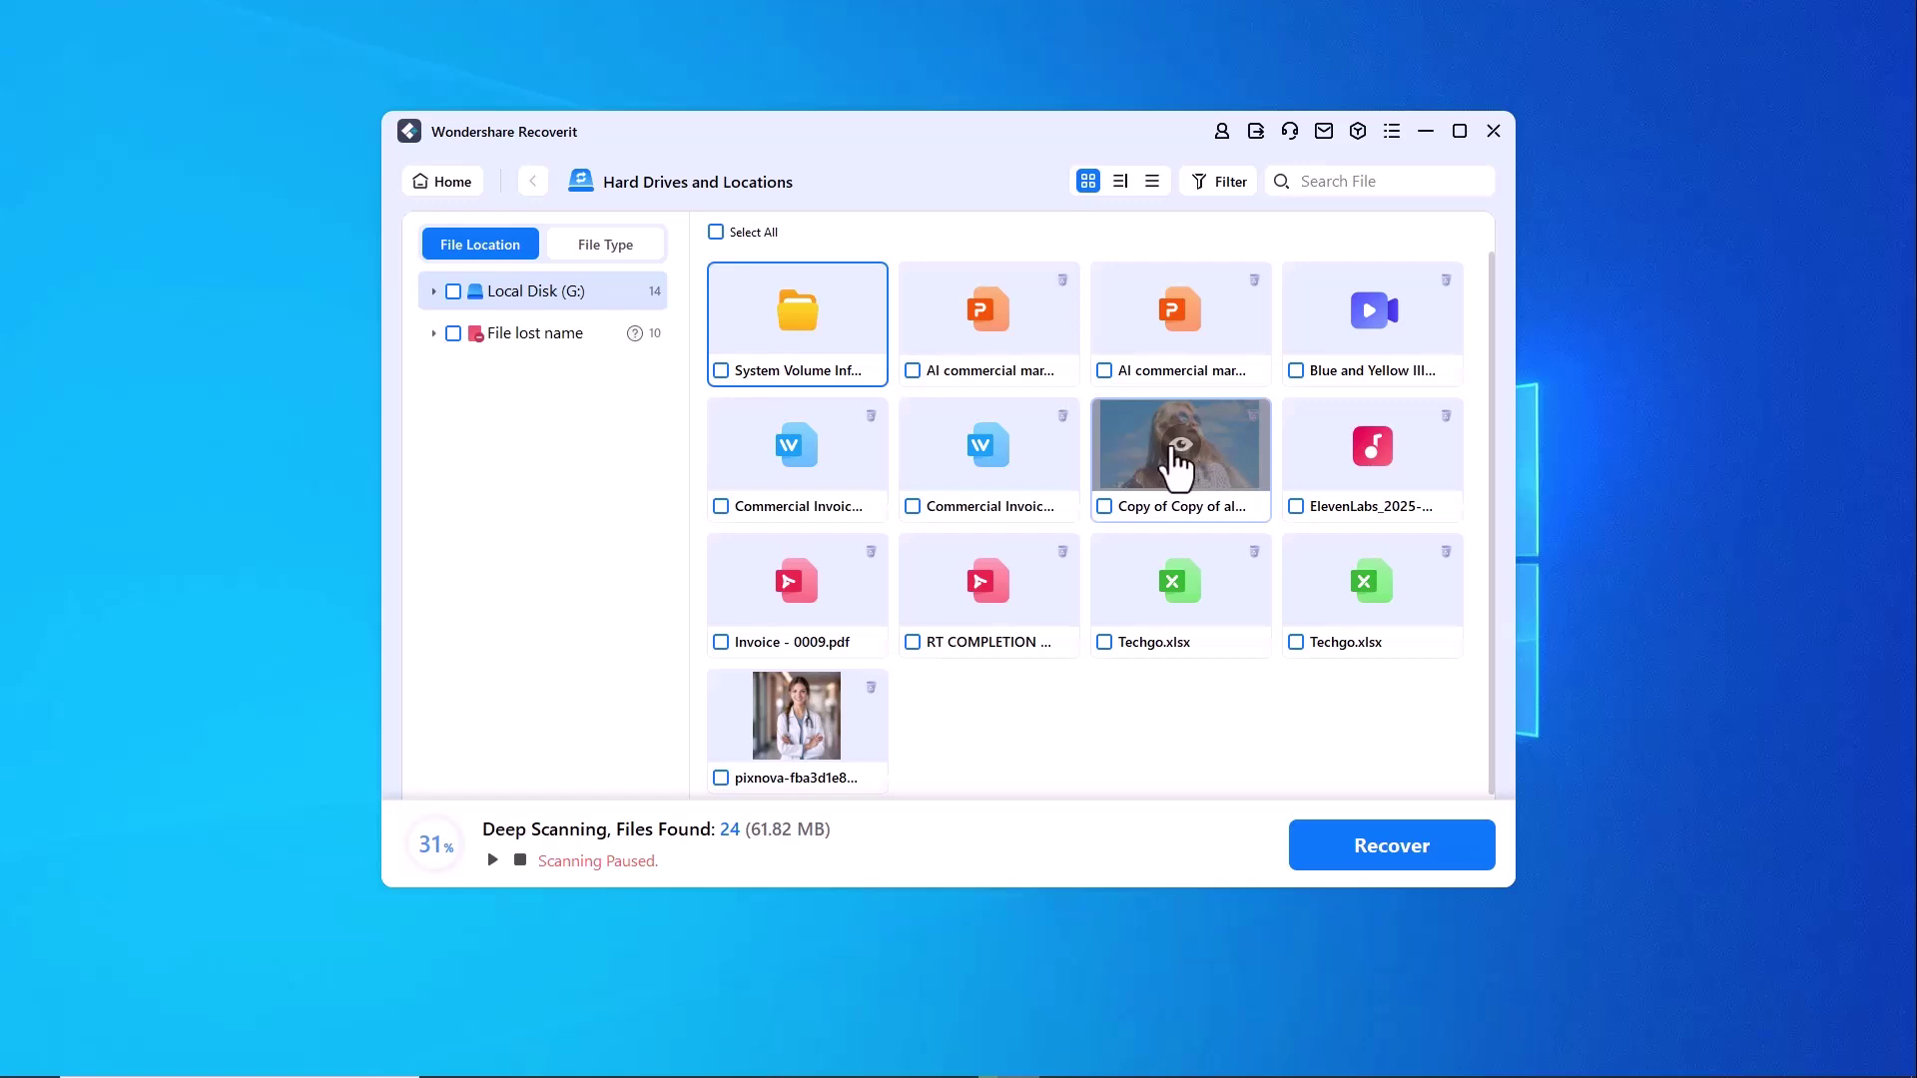
left_click(1194, 445)
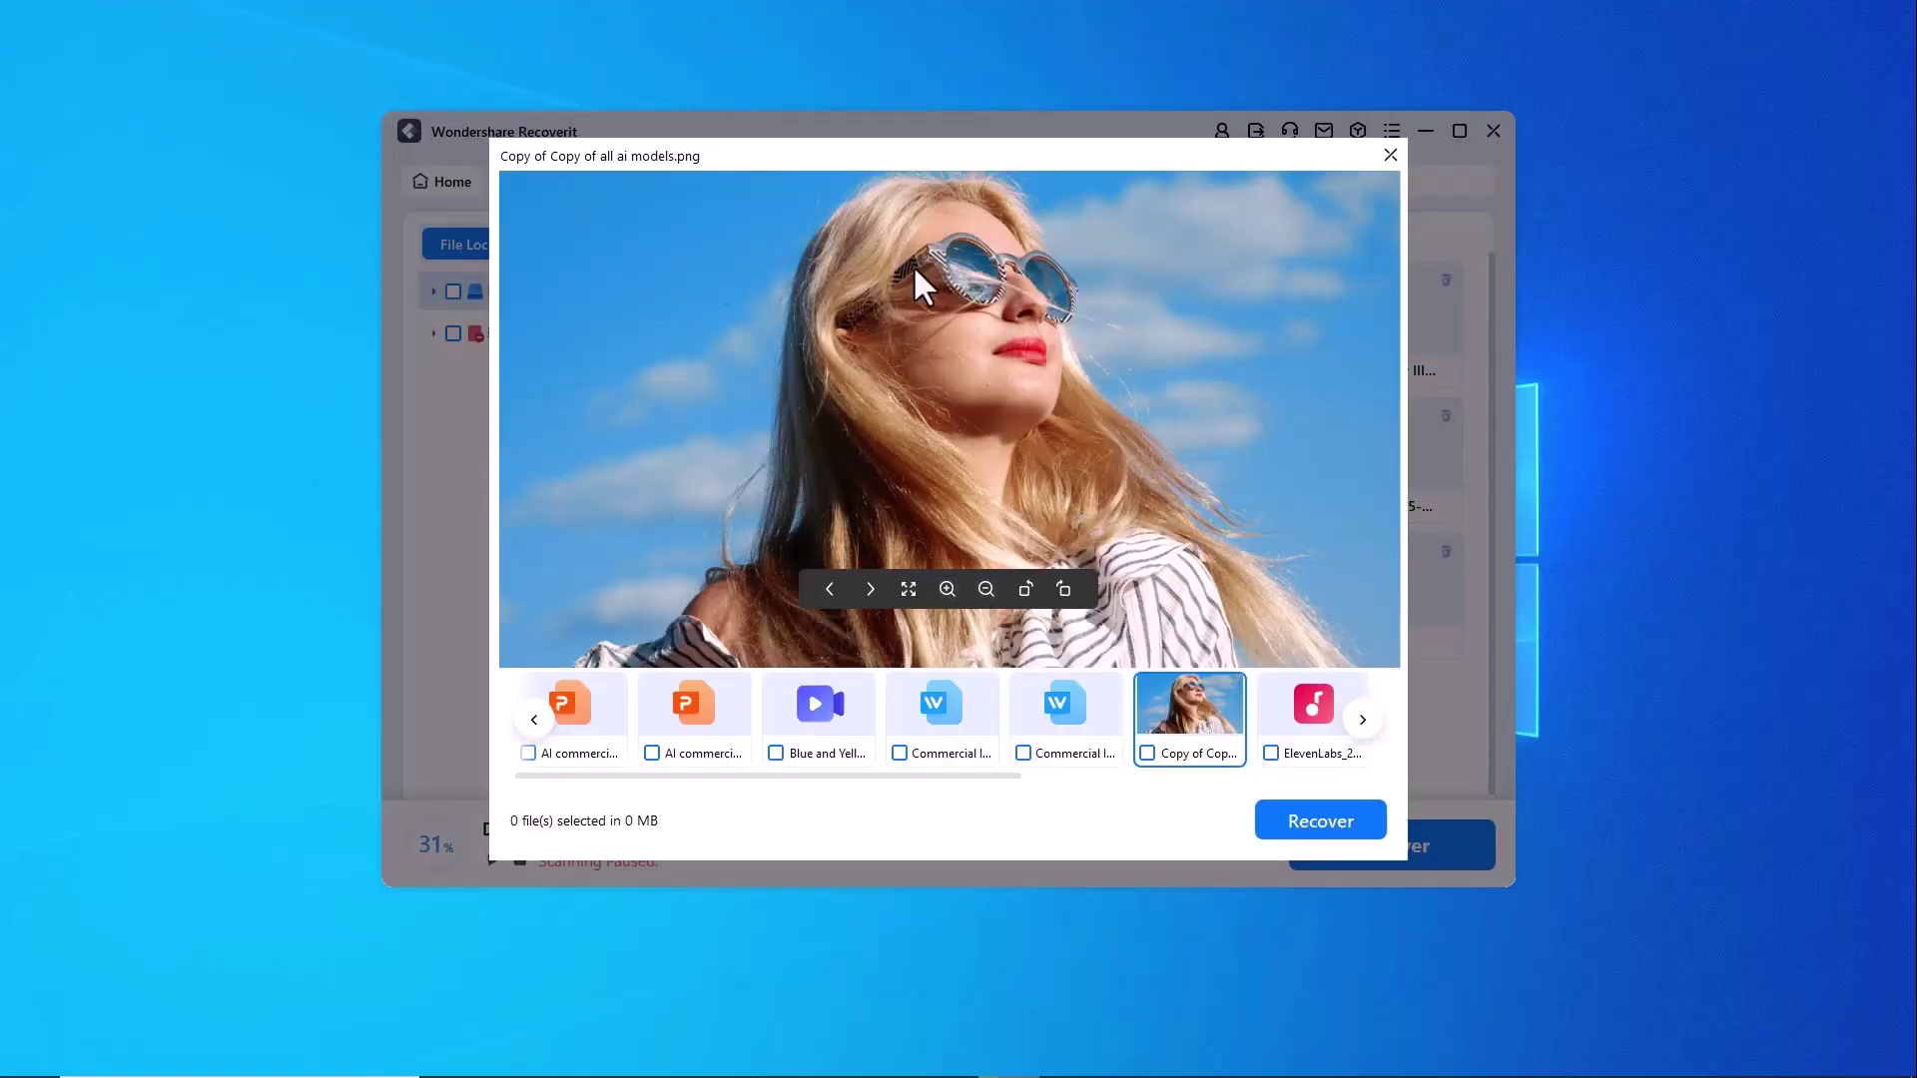
Step: Select all found files except the System Volume Information folder
key("Escape")
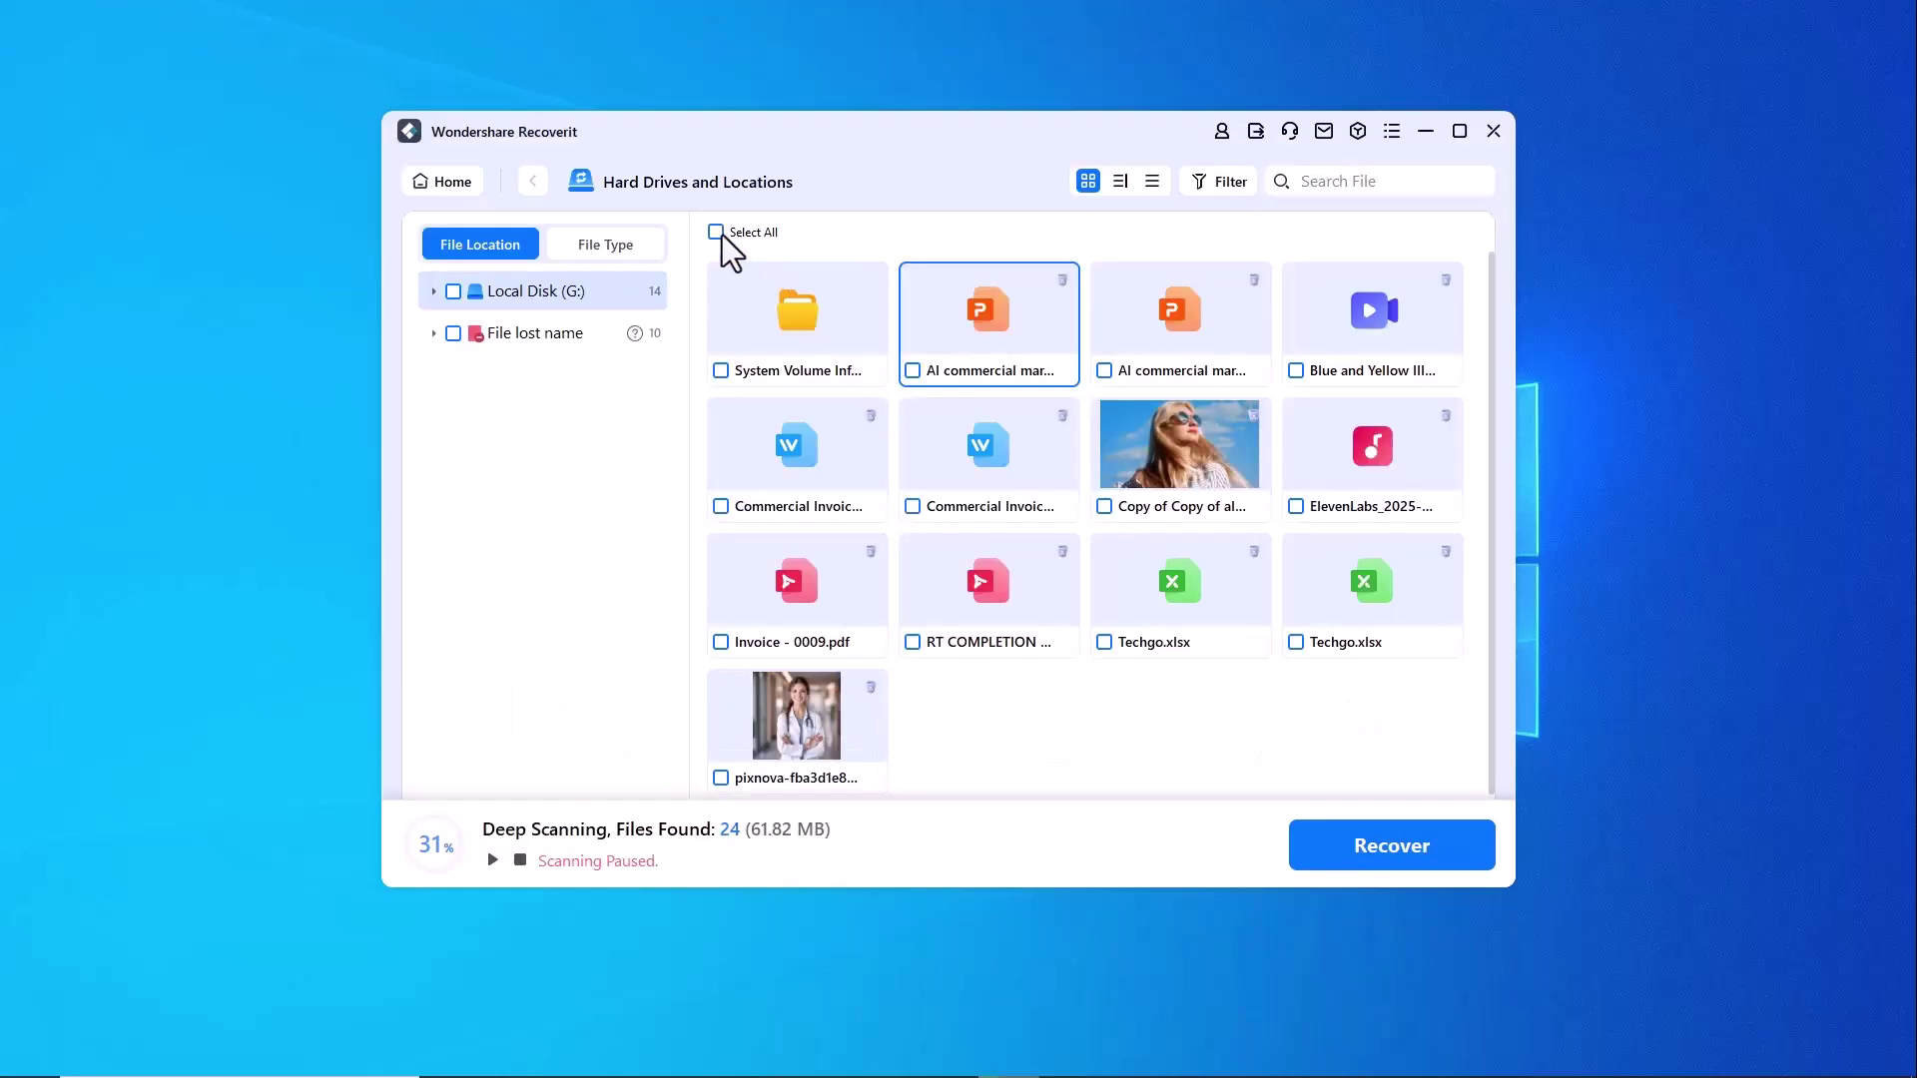
left_click(716, 231)
left_click(715, 232)
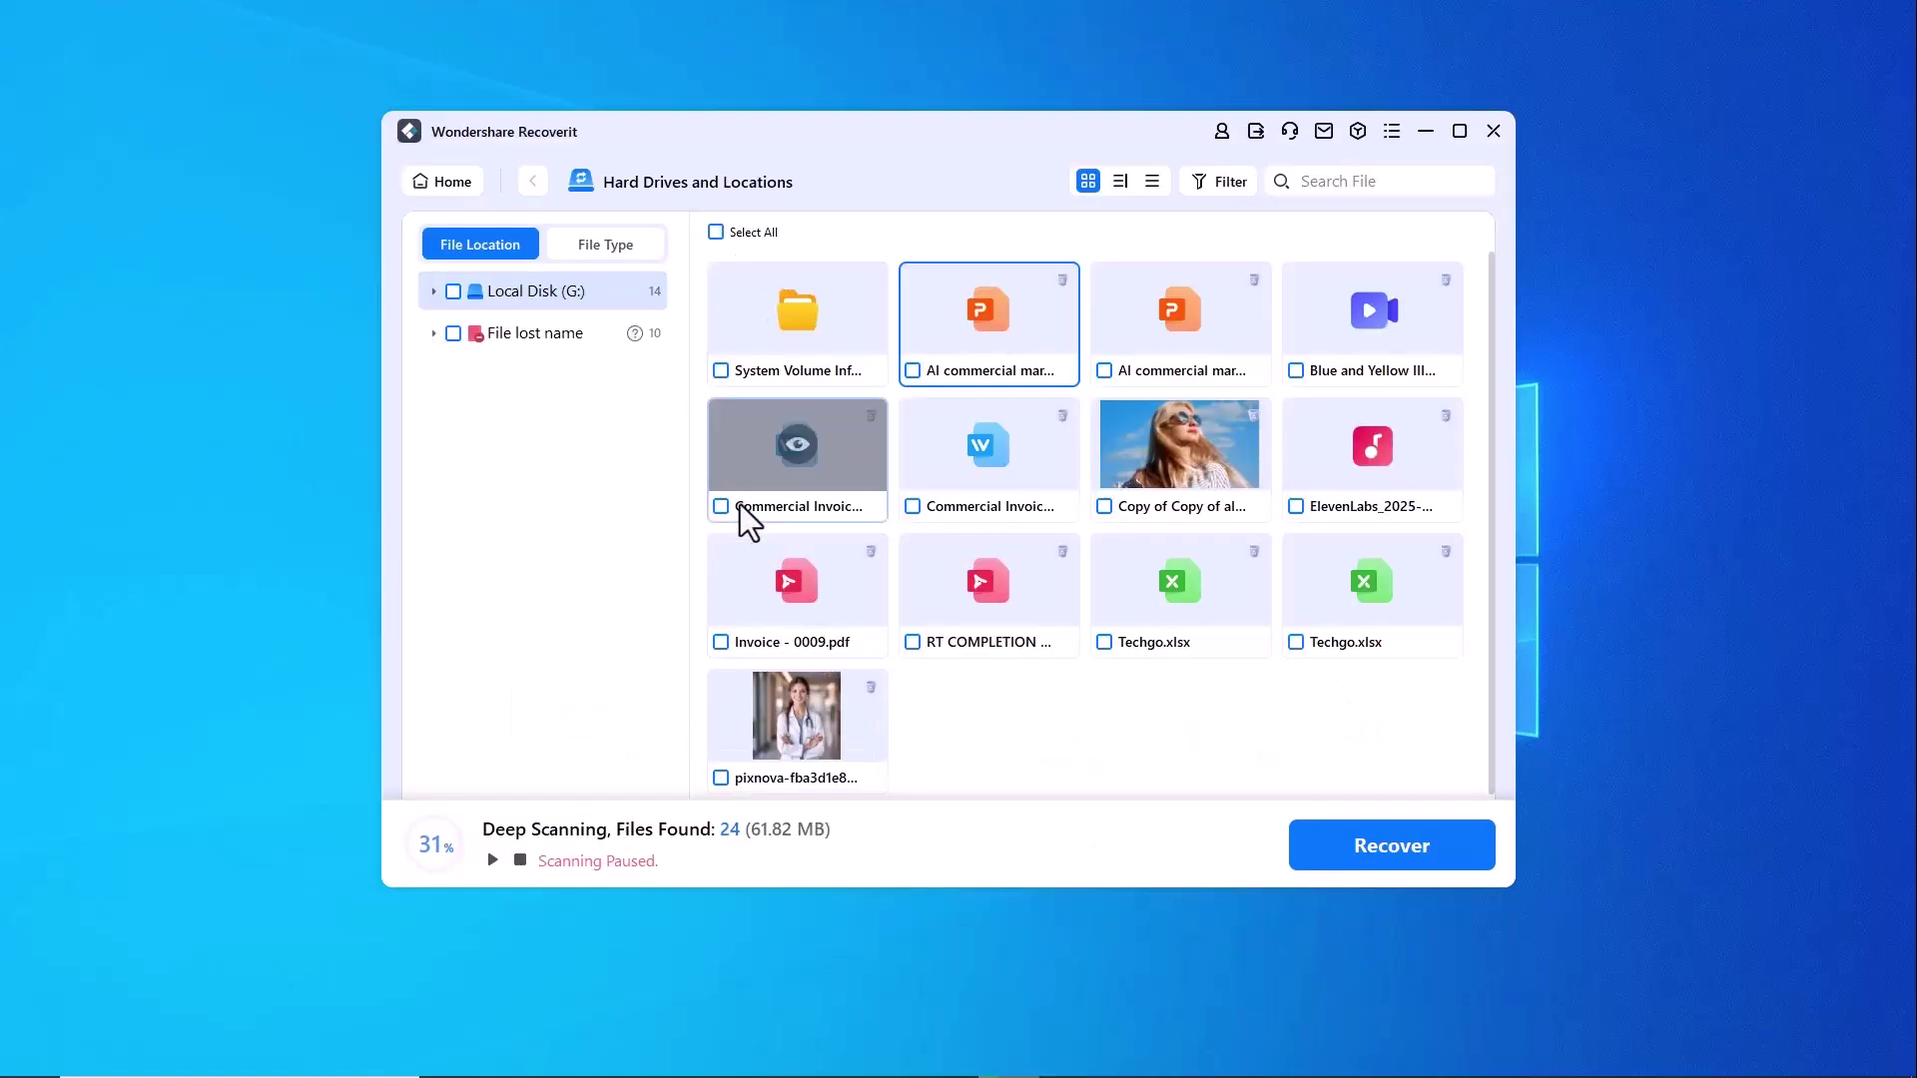
left_click(720, 506)
left_click(912, 506)
left_click(912, 370)
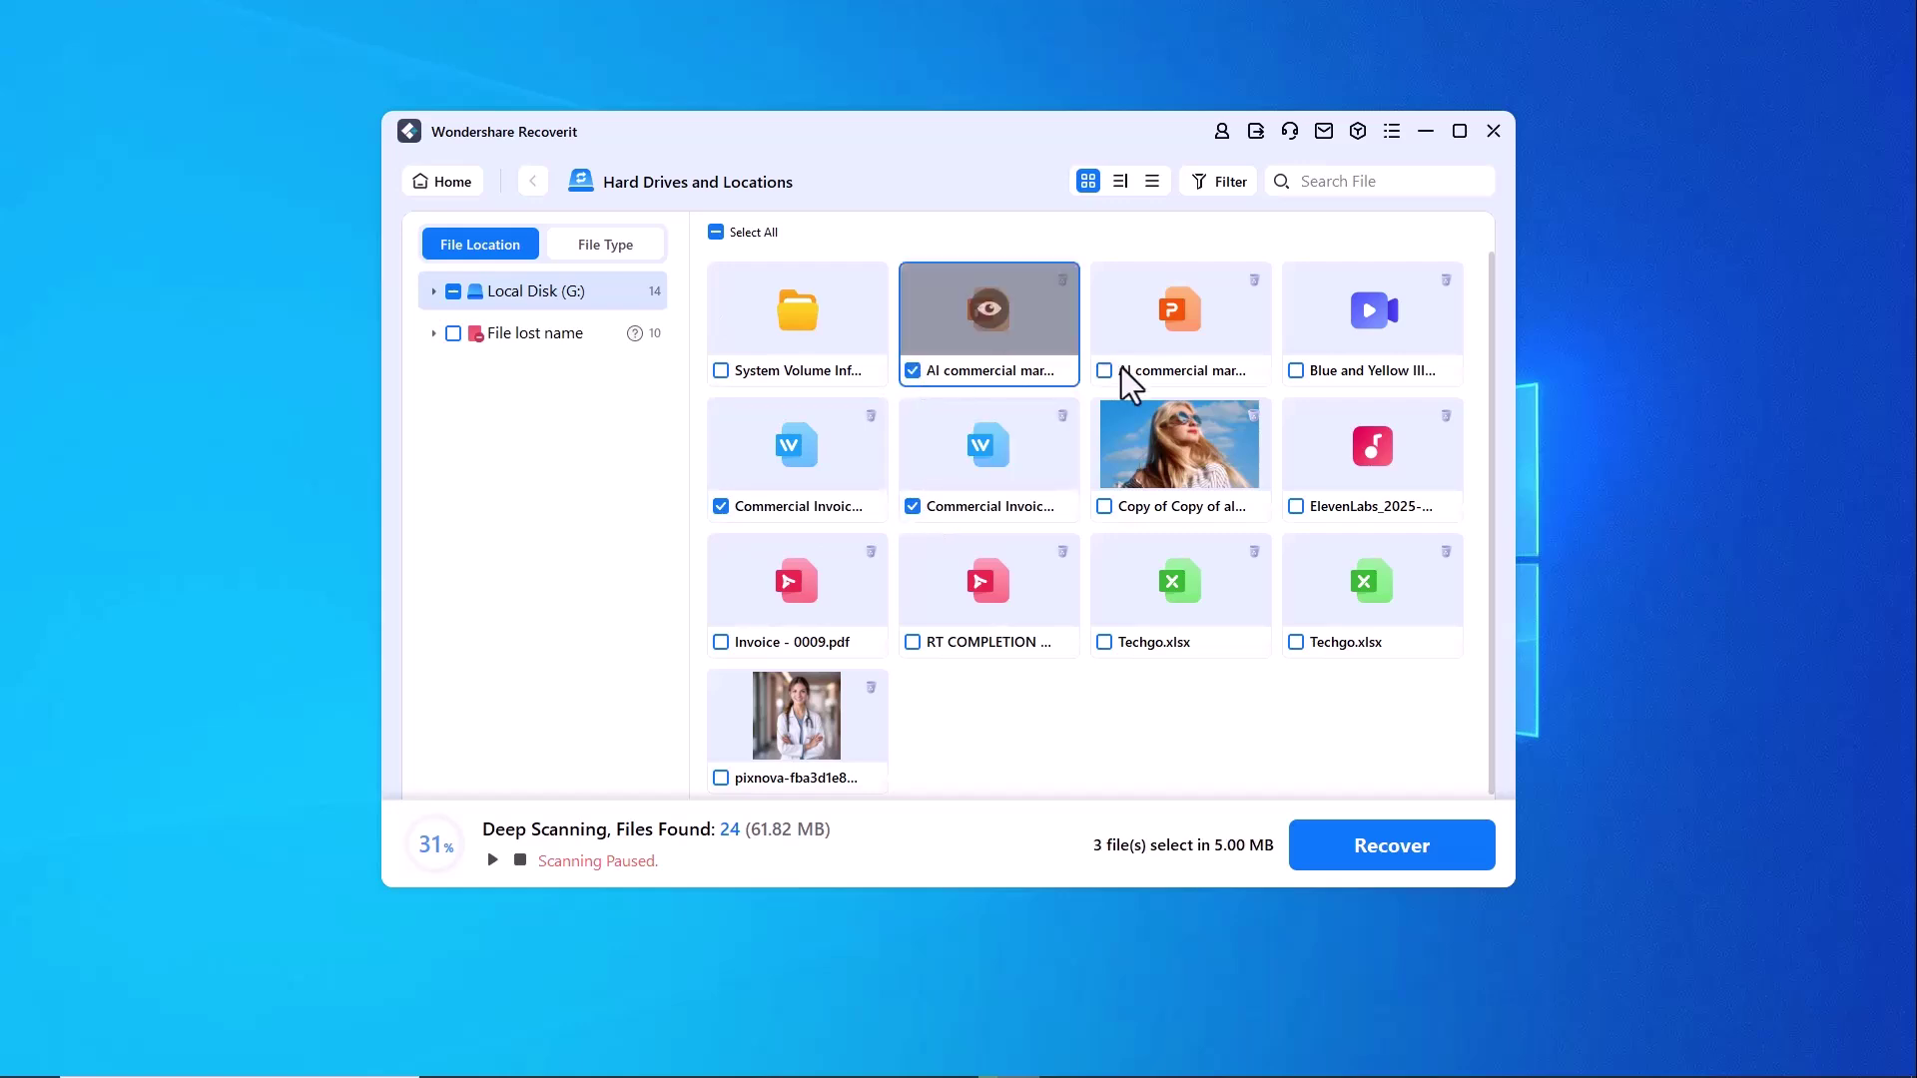
left_click(723, 240)
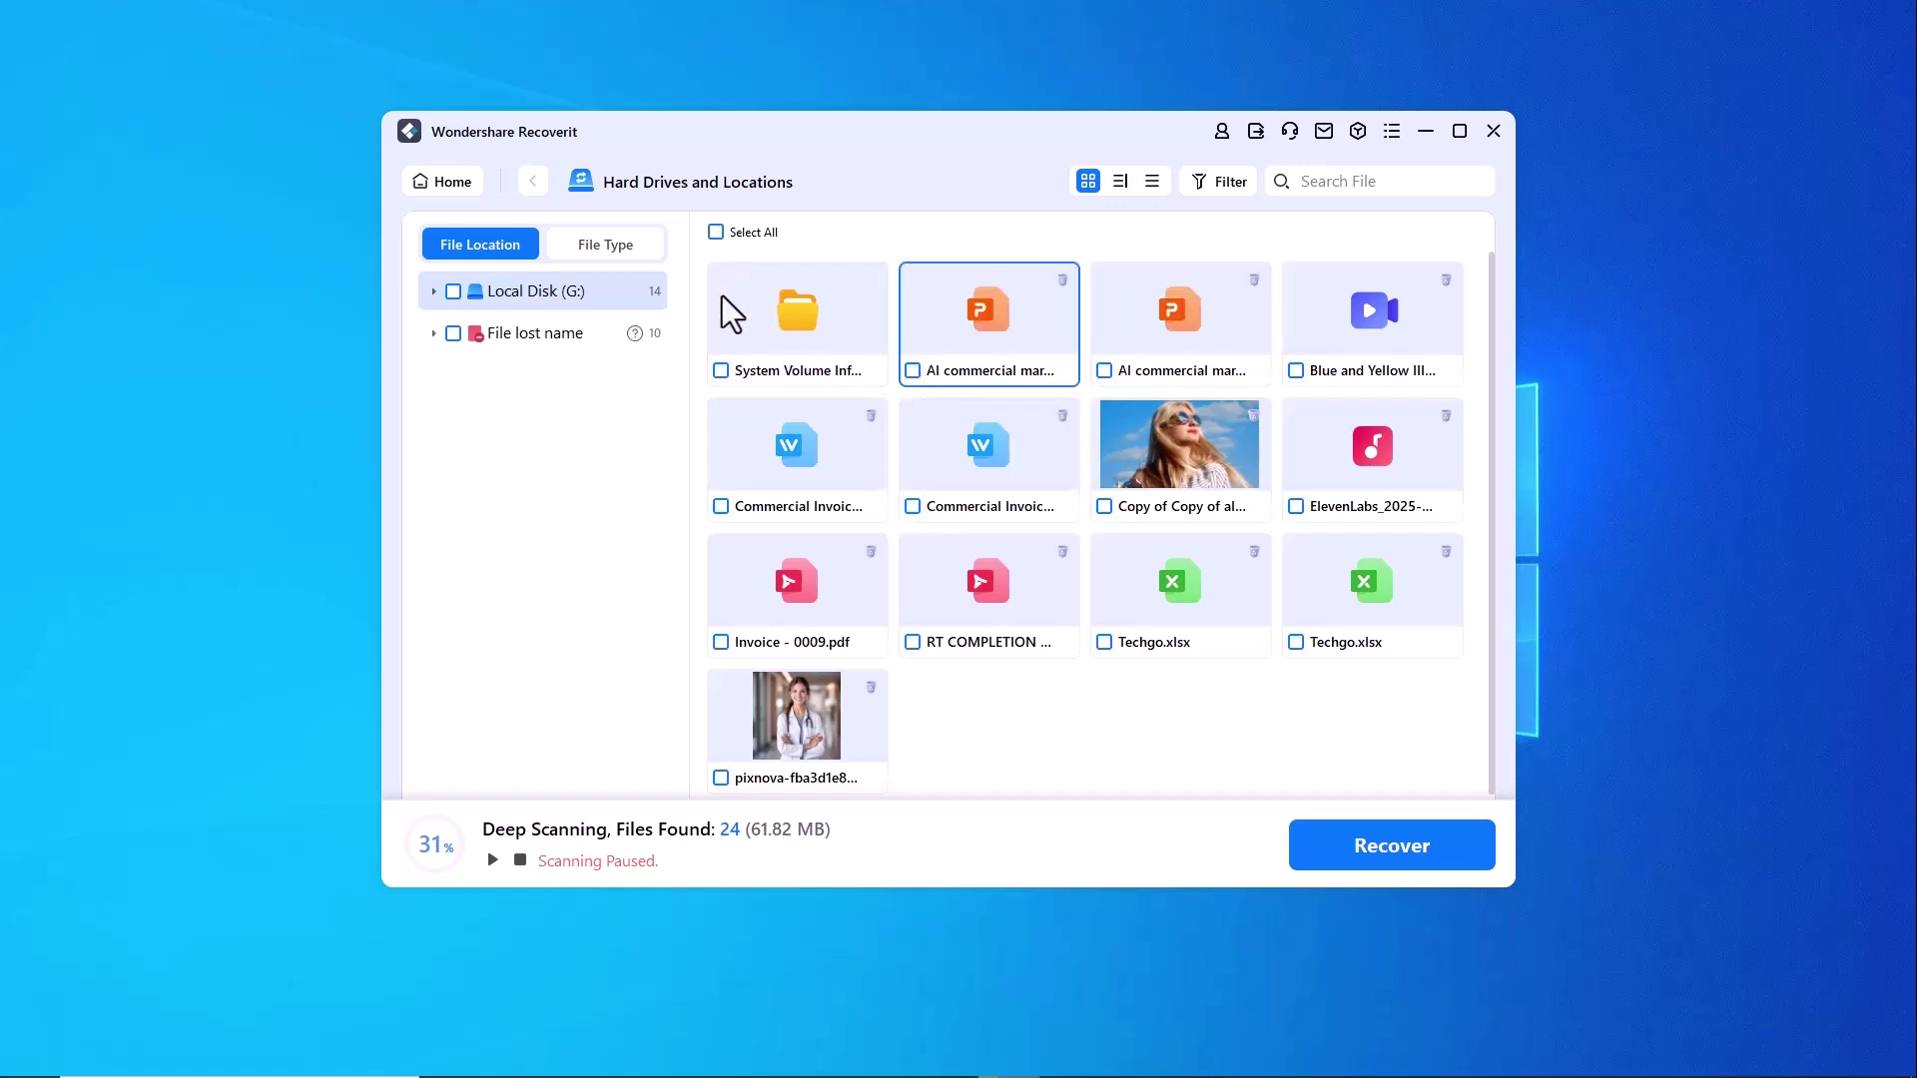
left_click(721, 370)
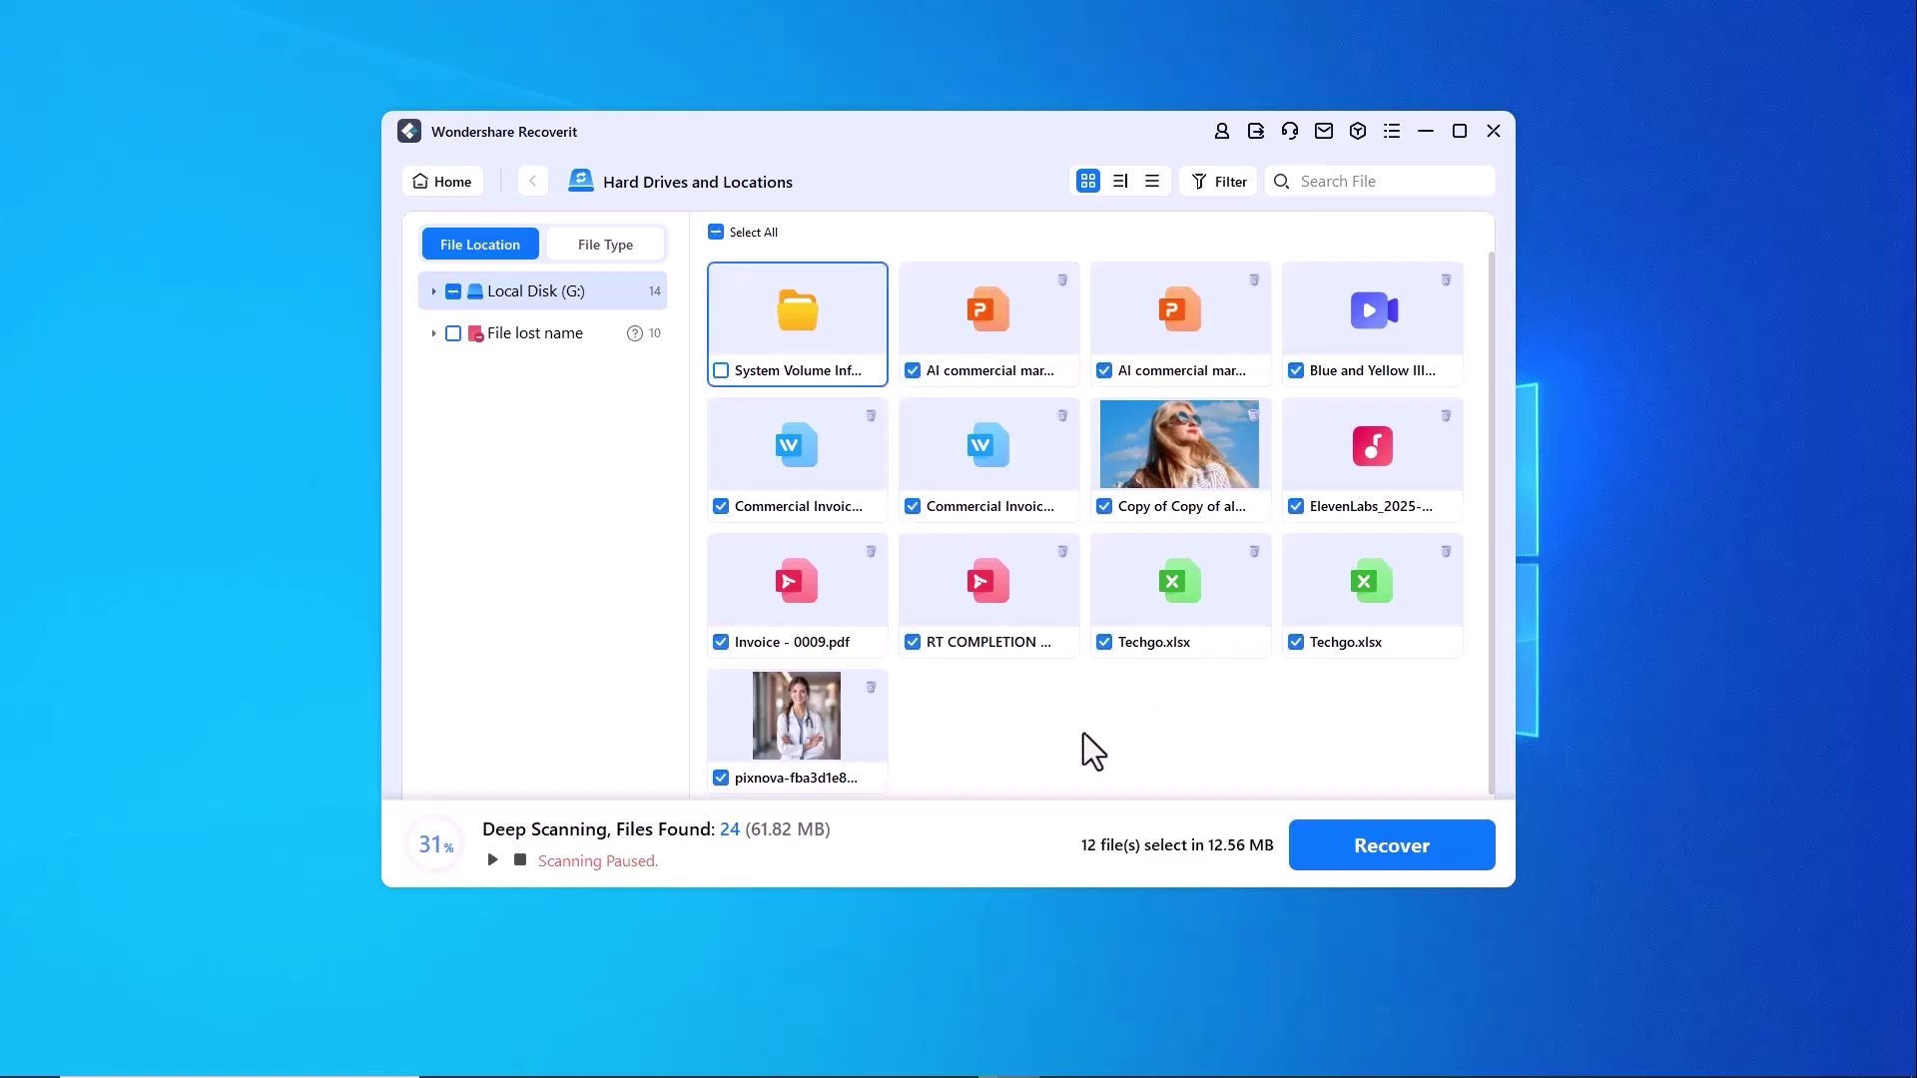
Step: Recover the 12 files into a new RECOVER folder on Local Disk (F:) and open it
left_click(1386, 860)
left_click(751, 500)
left_click(744, 712)
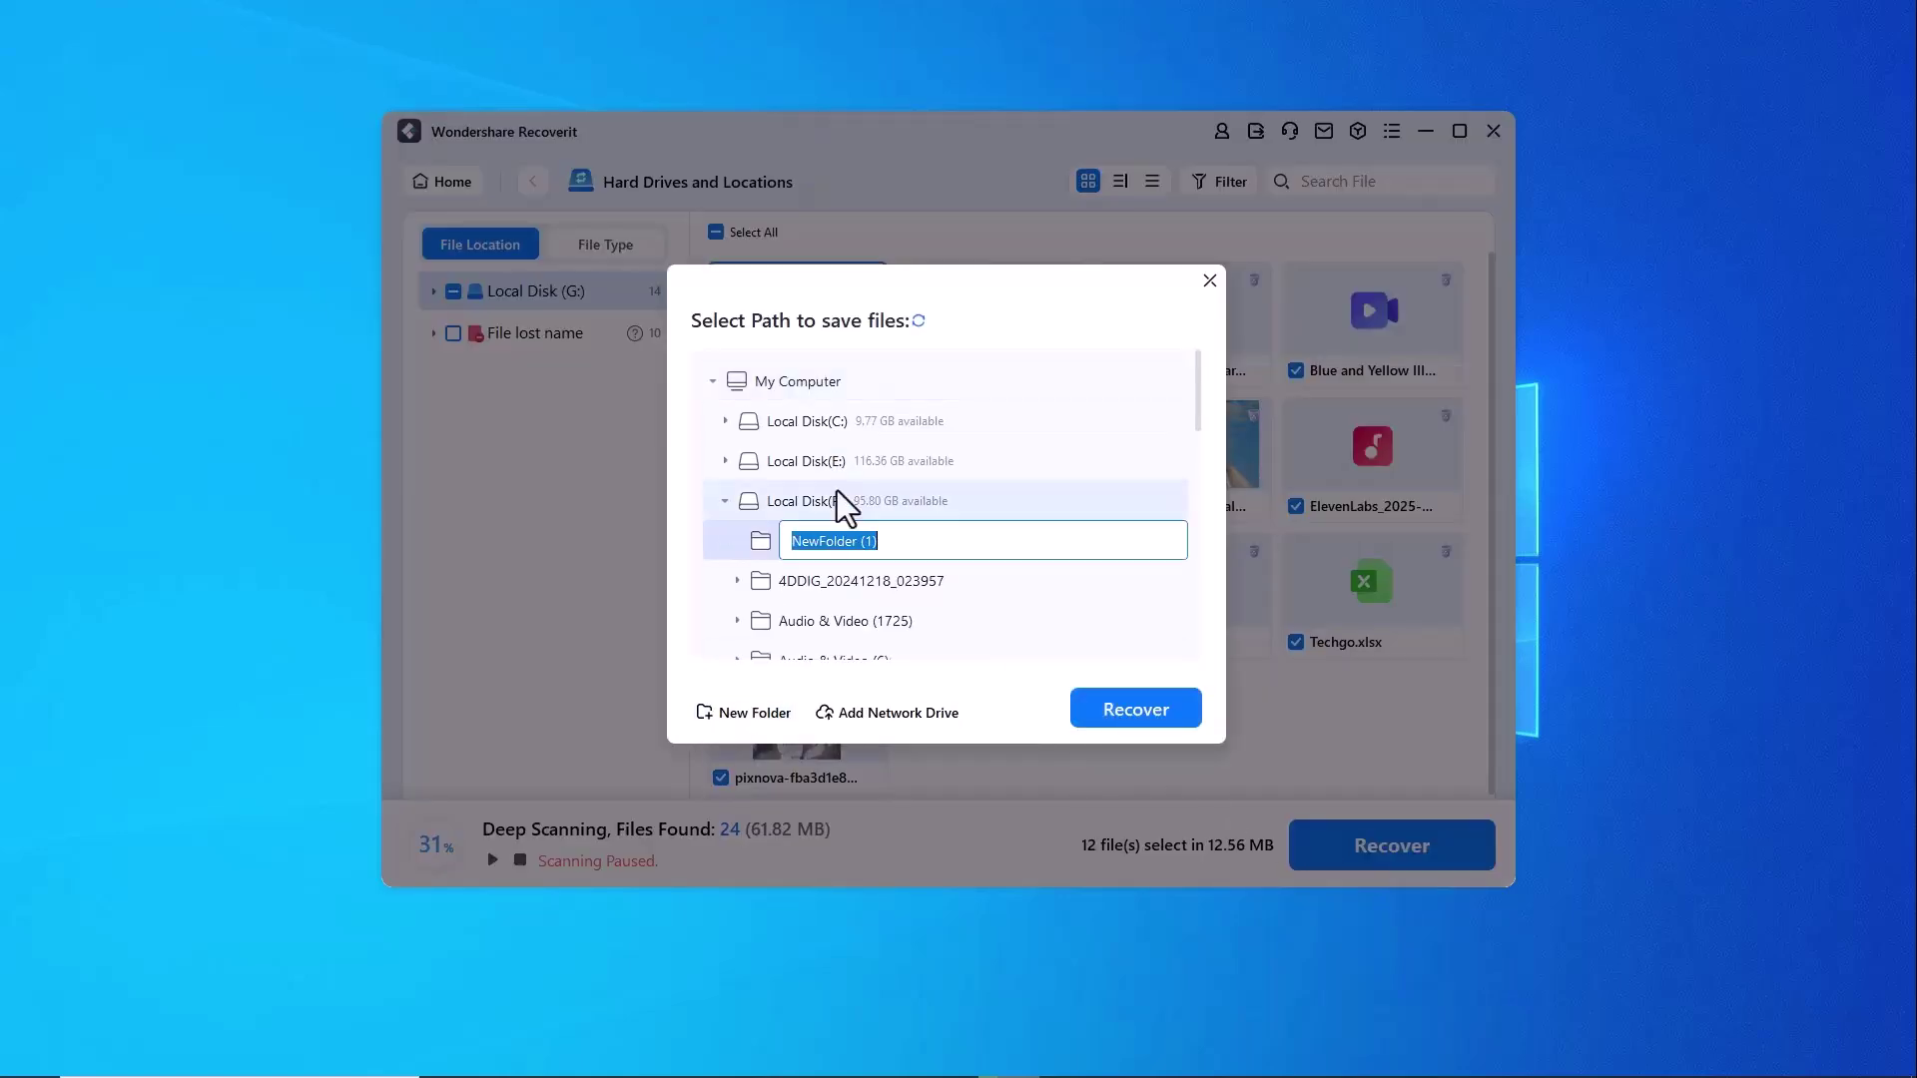
type("RECOVER")
key("Return")
left_click(1135, 709)
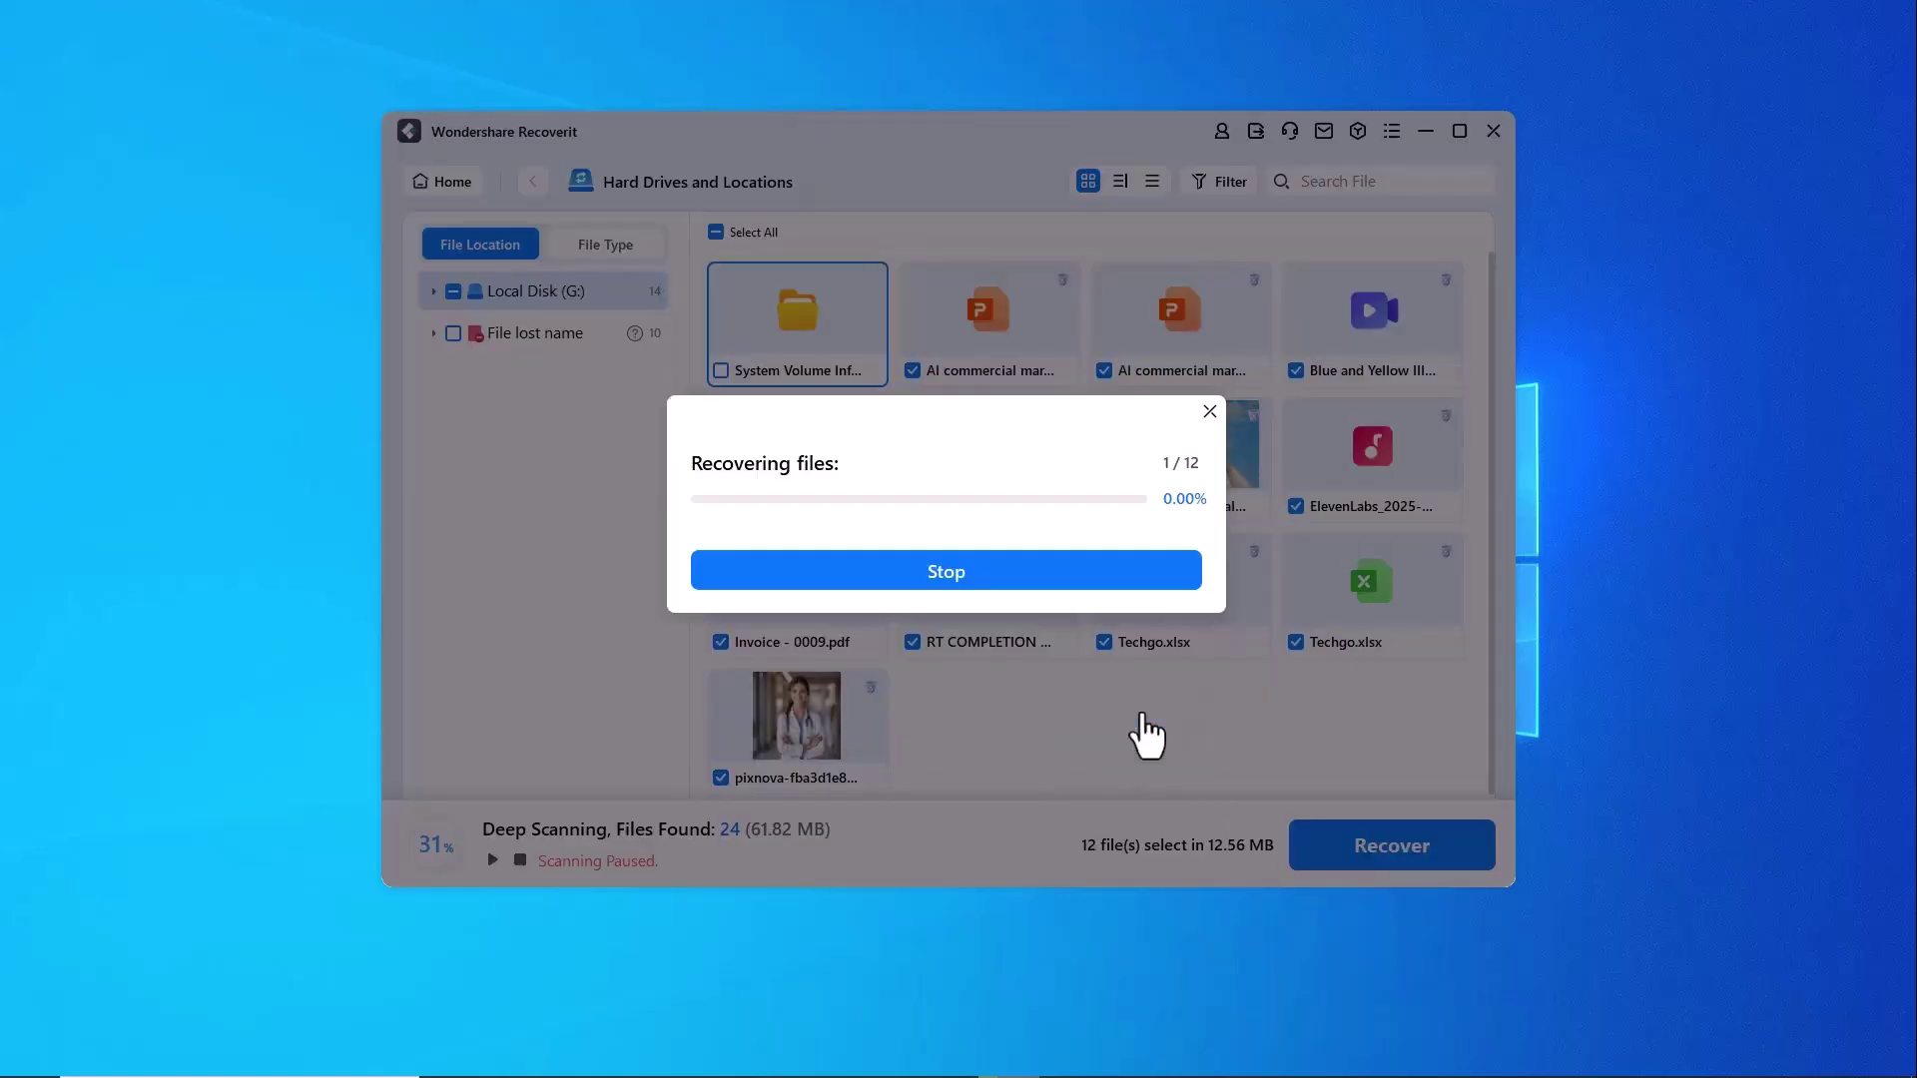
left_click(928, 548)
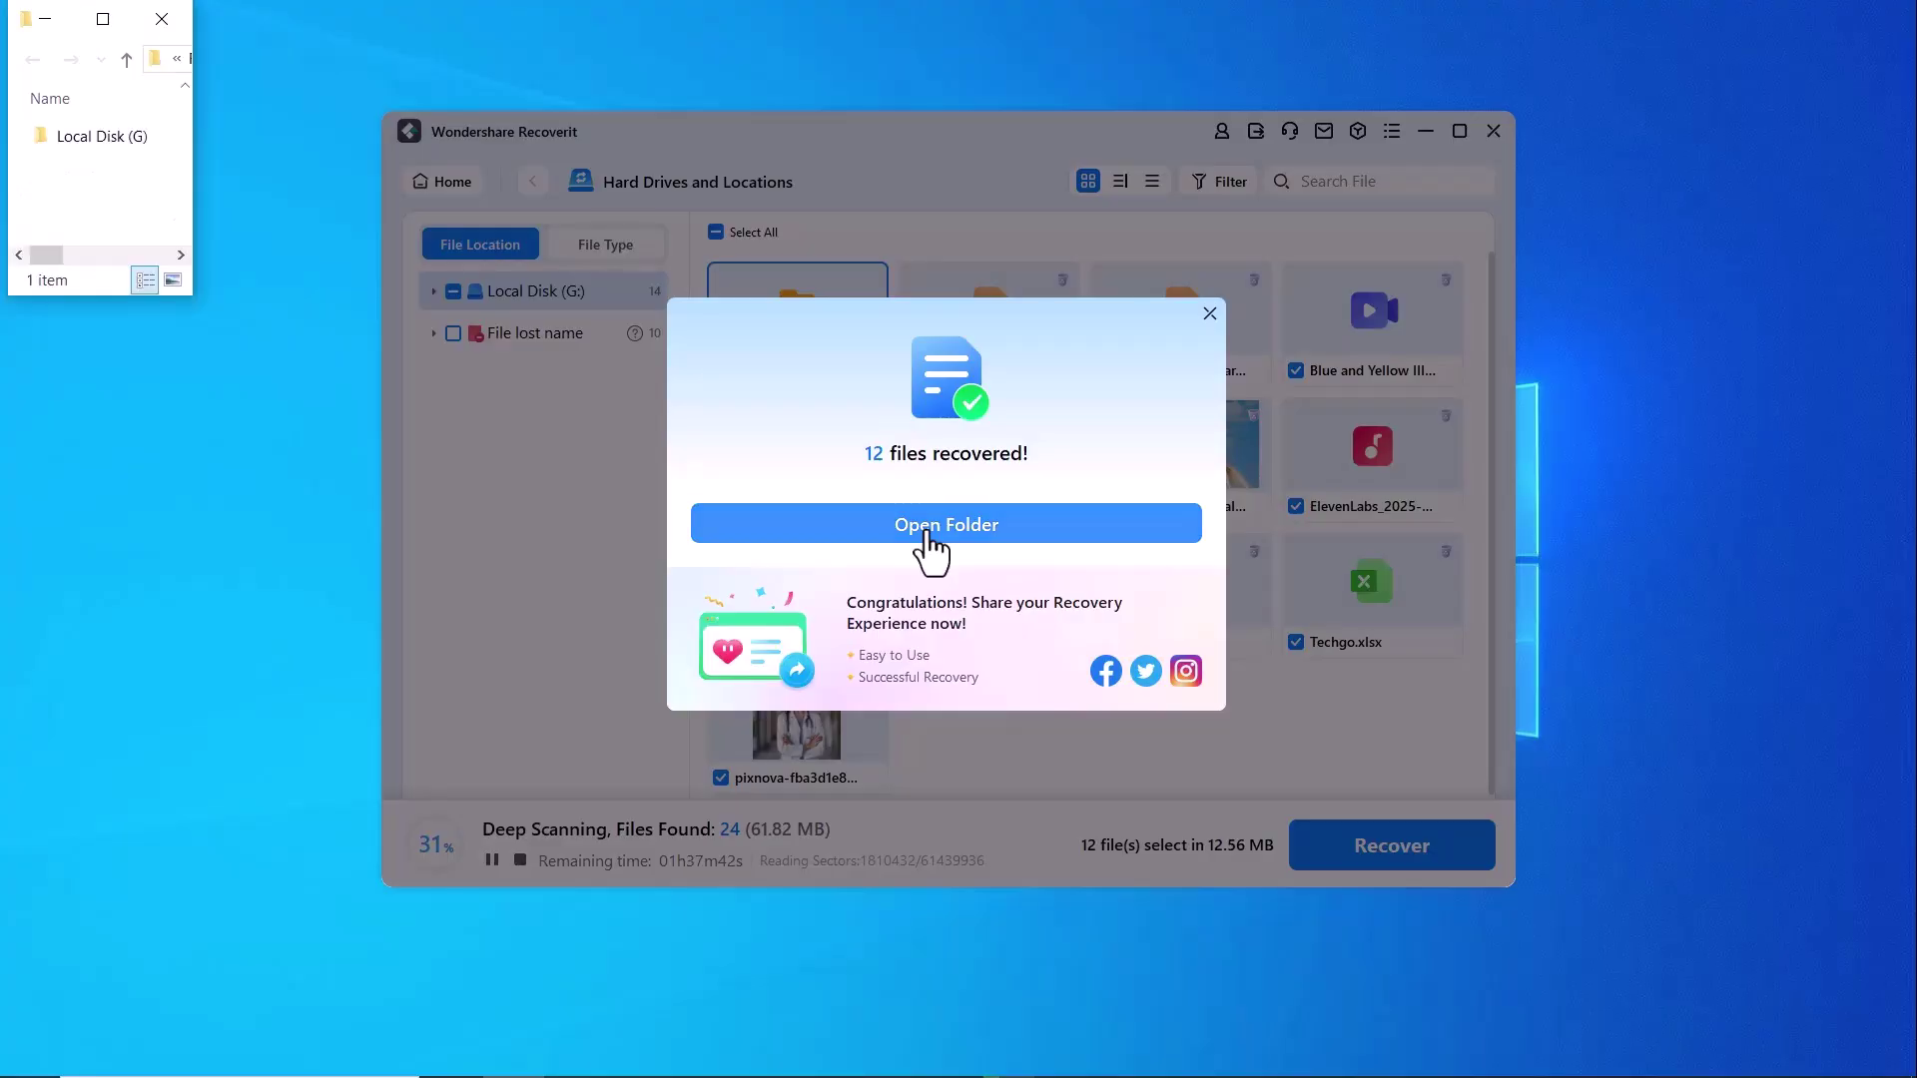
Step: Maximize the window, open the Local Disk (G) folder and show files as large icons
left_click(100, 22)
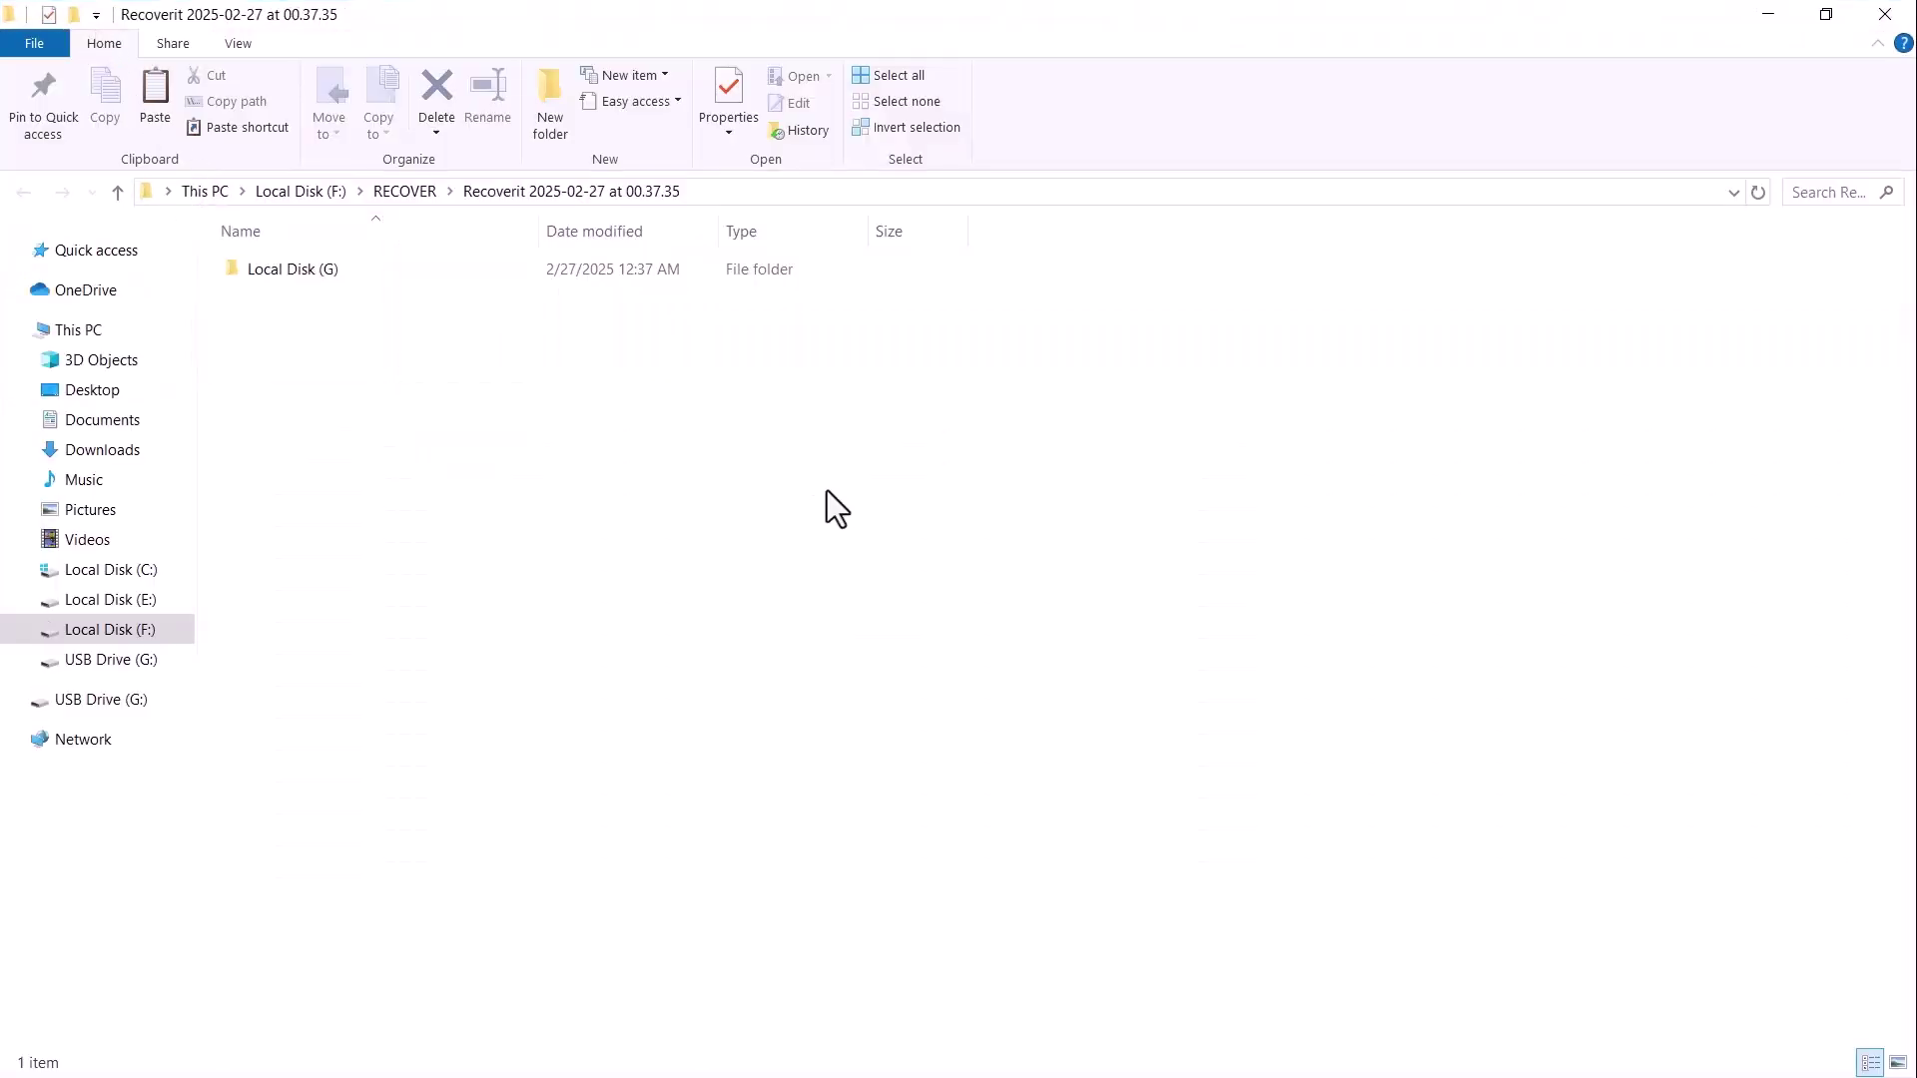
left_click(302, 267)
double_click(302, 266)
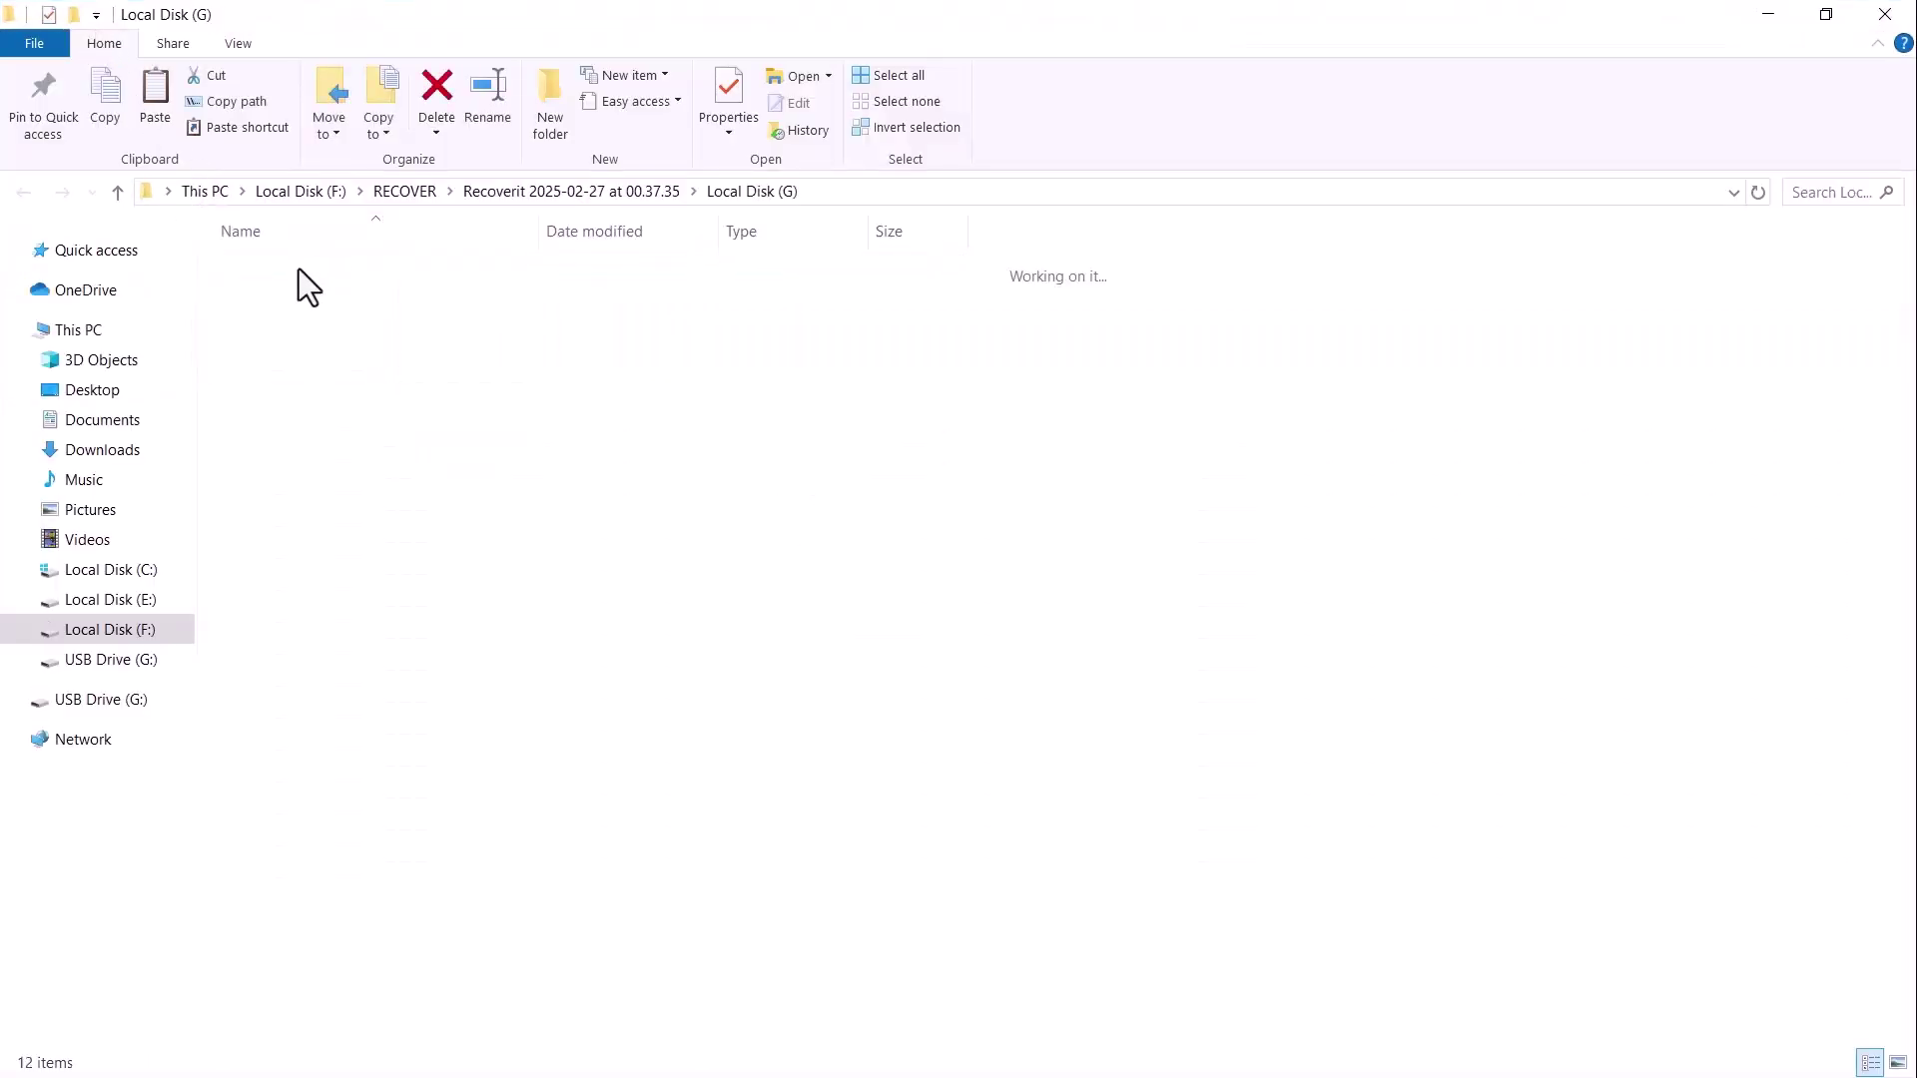
left_click(1908, 1066)
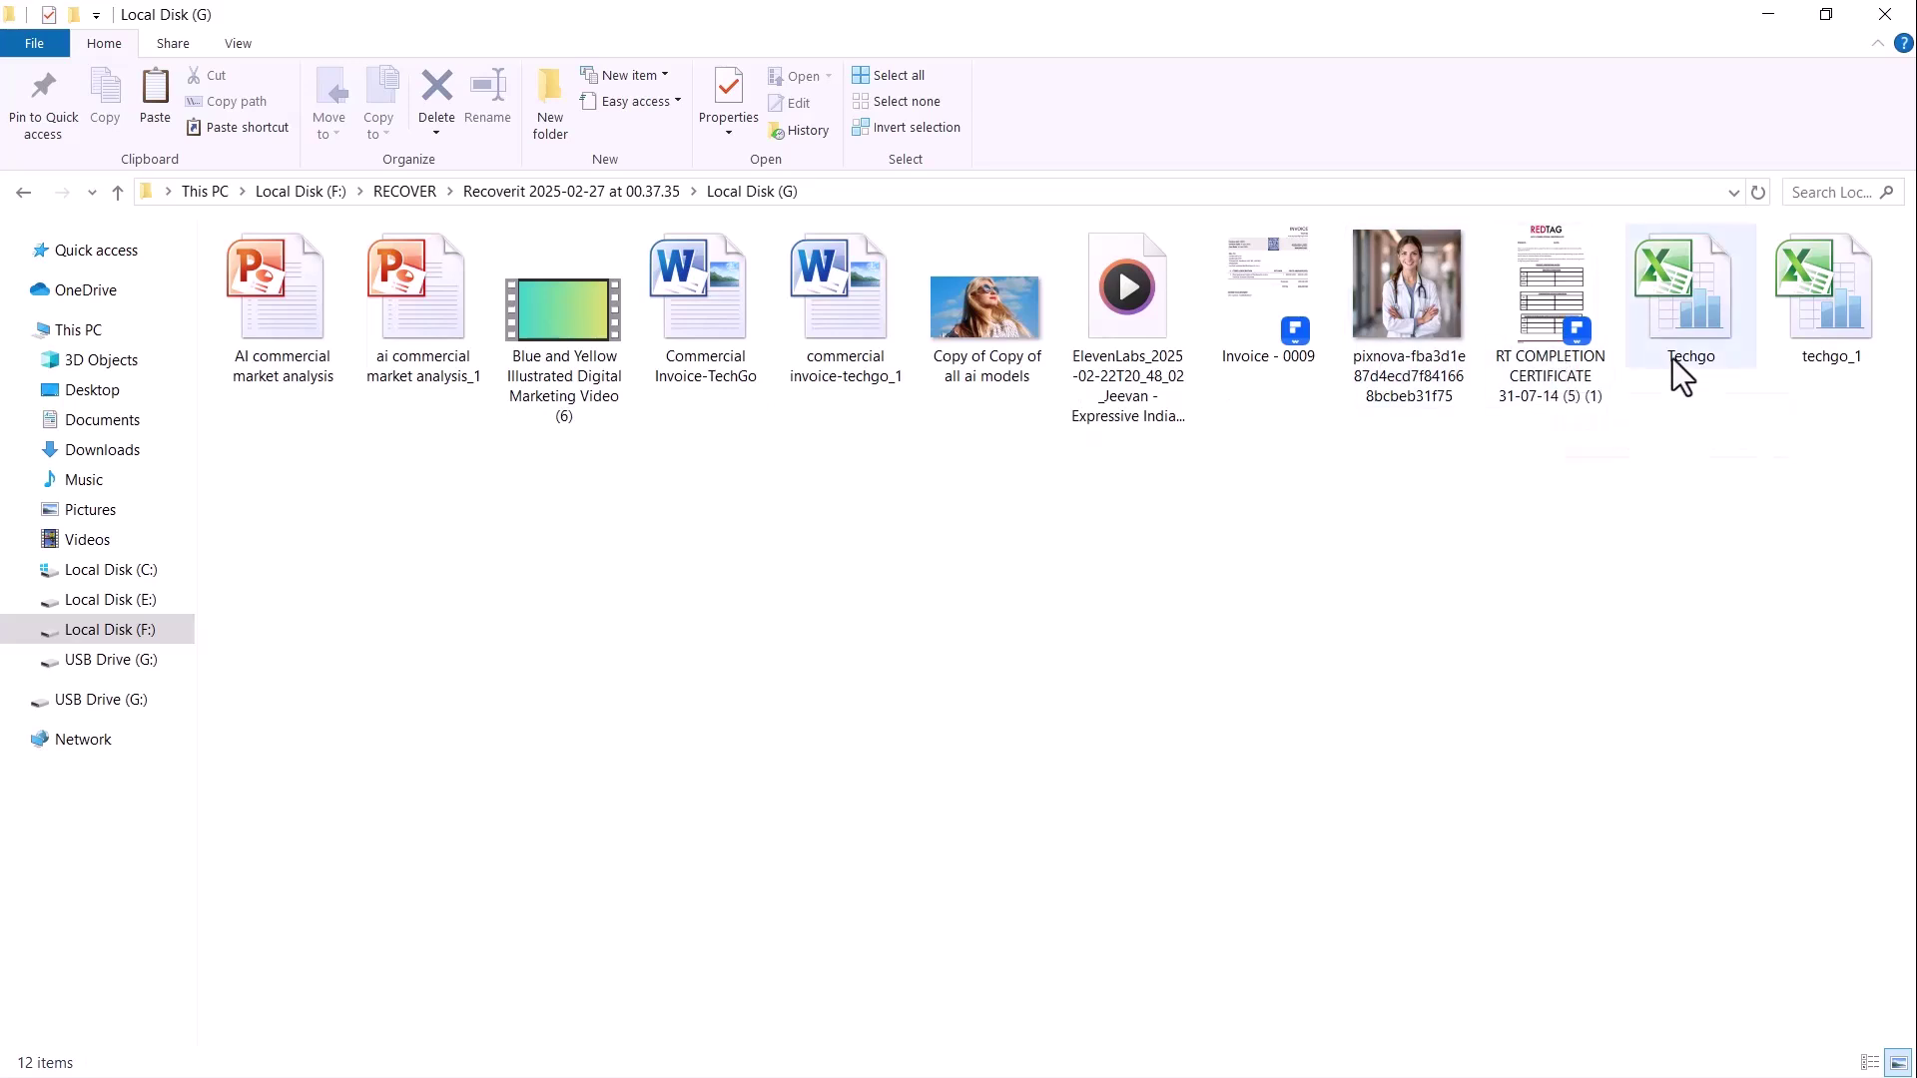
Step: Open the recovered ai commercial market analysis_1 presentation and the all ai models image, then close both
left_click(399, 344)
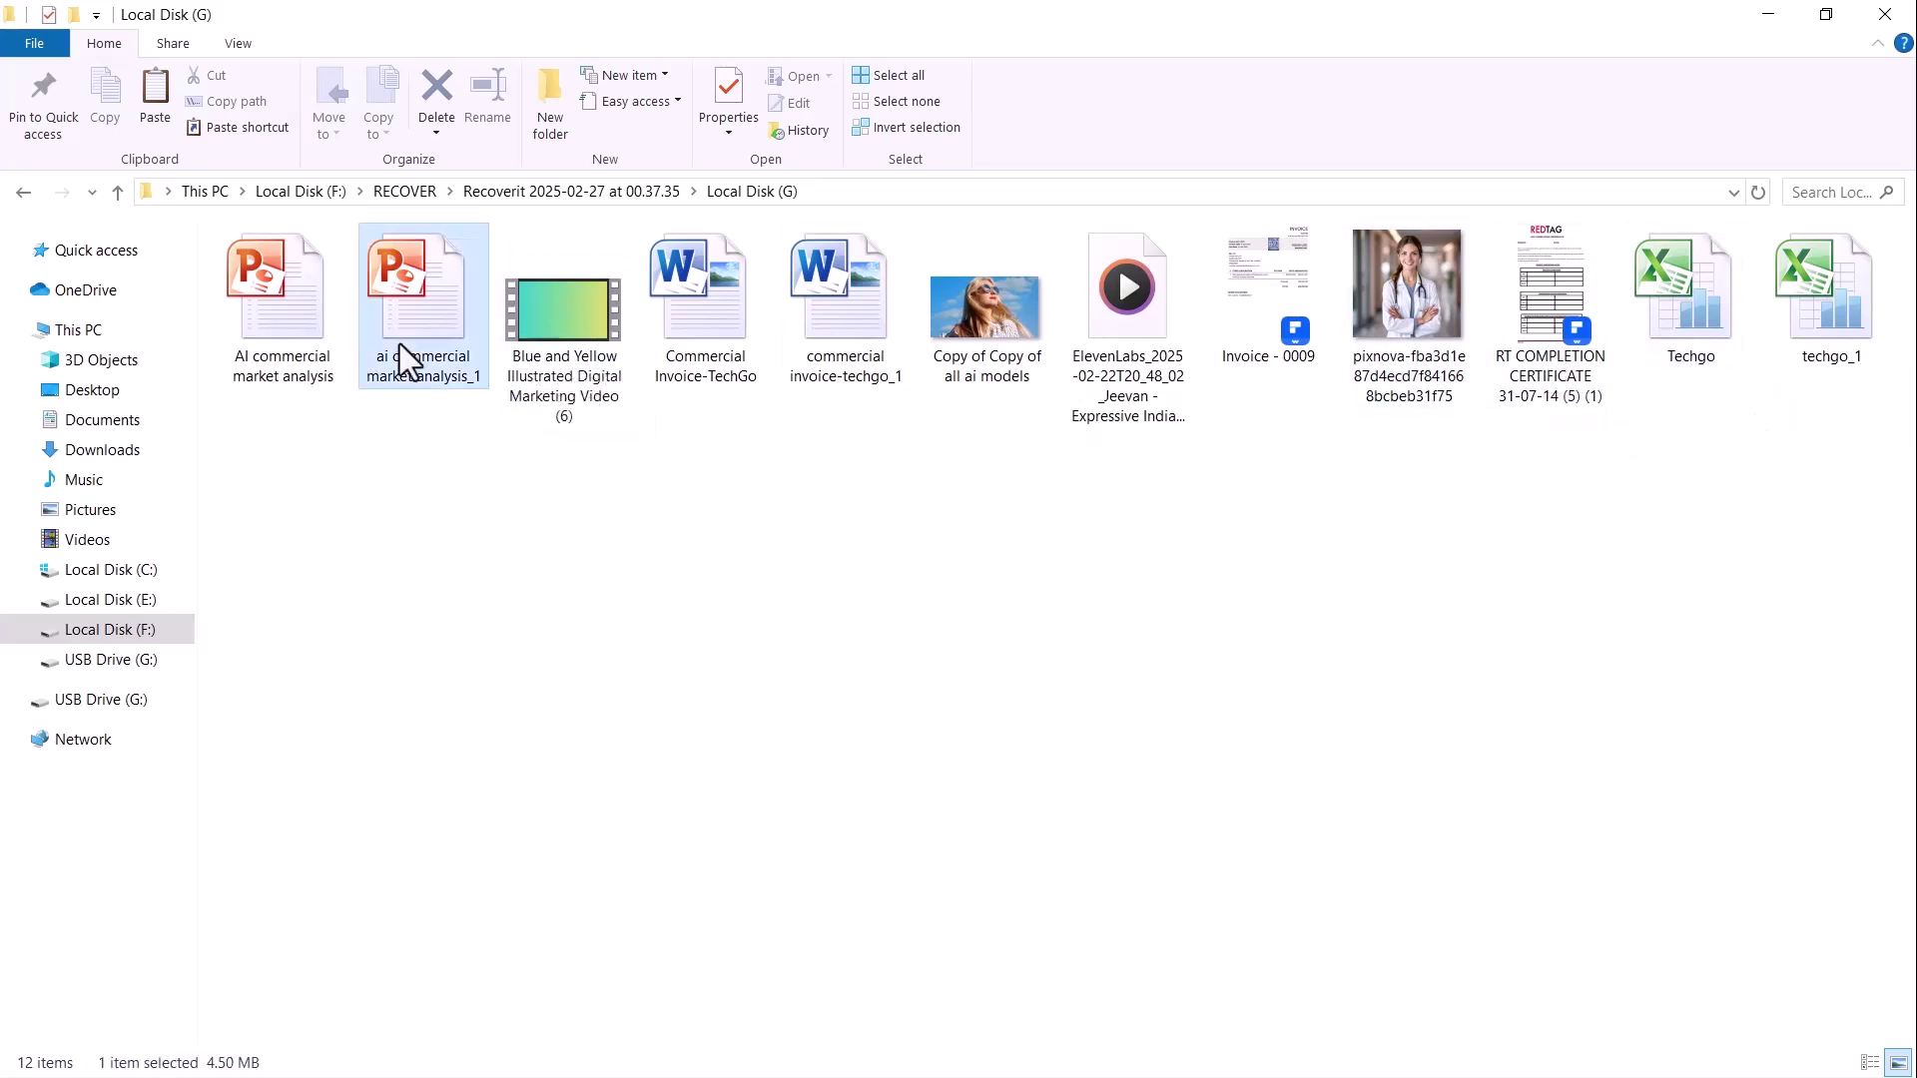
double_click(400, 344)
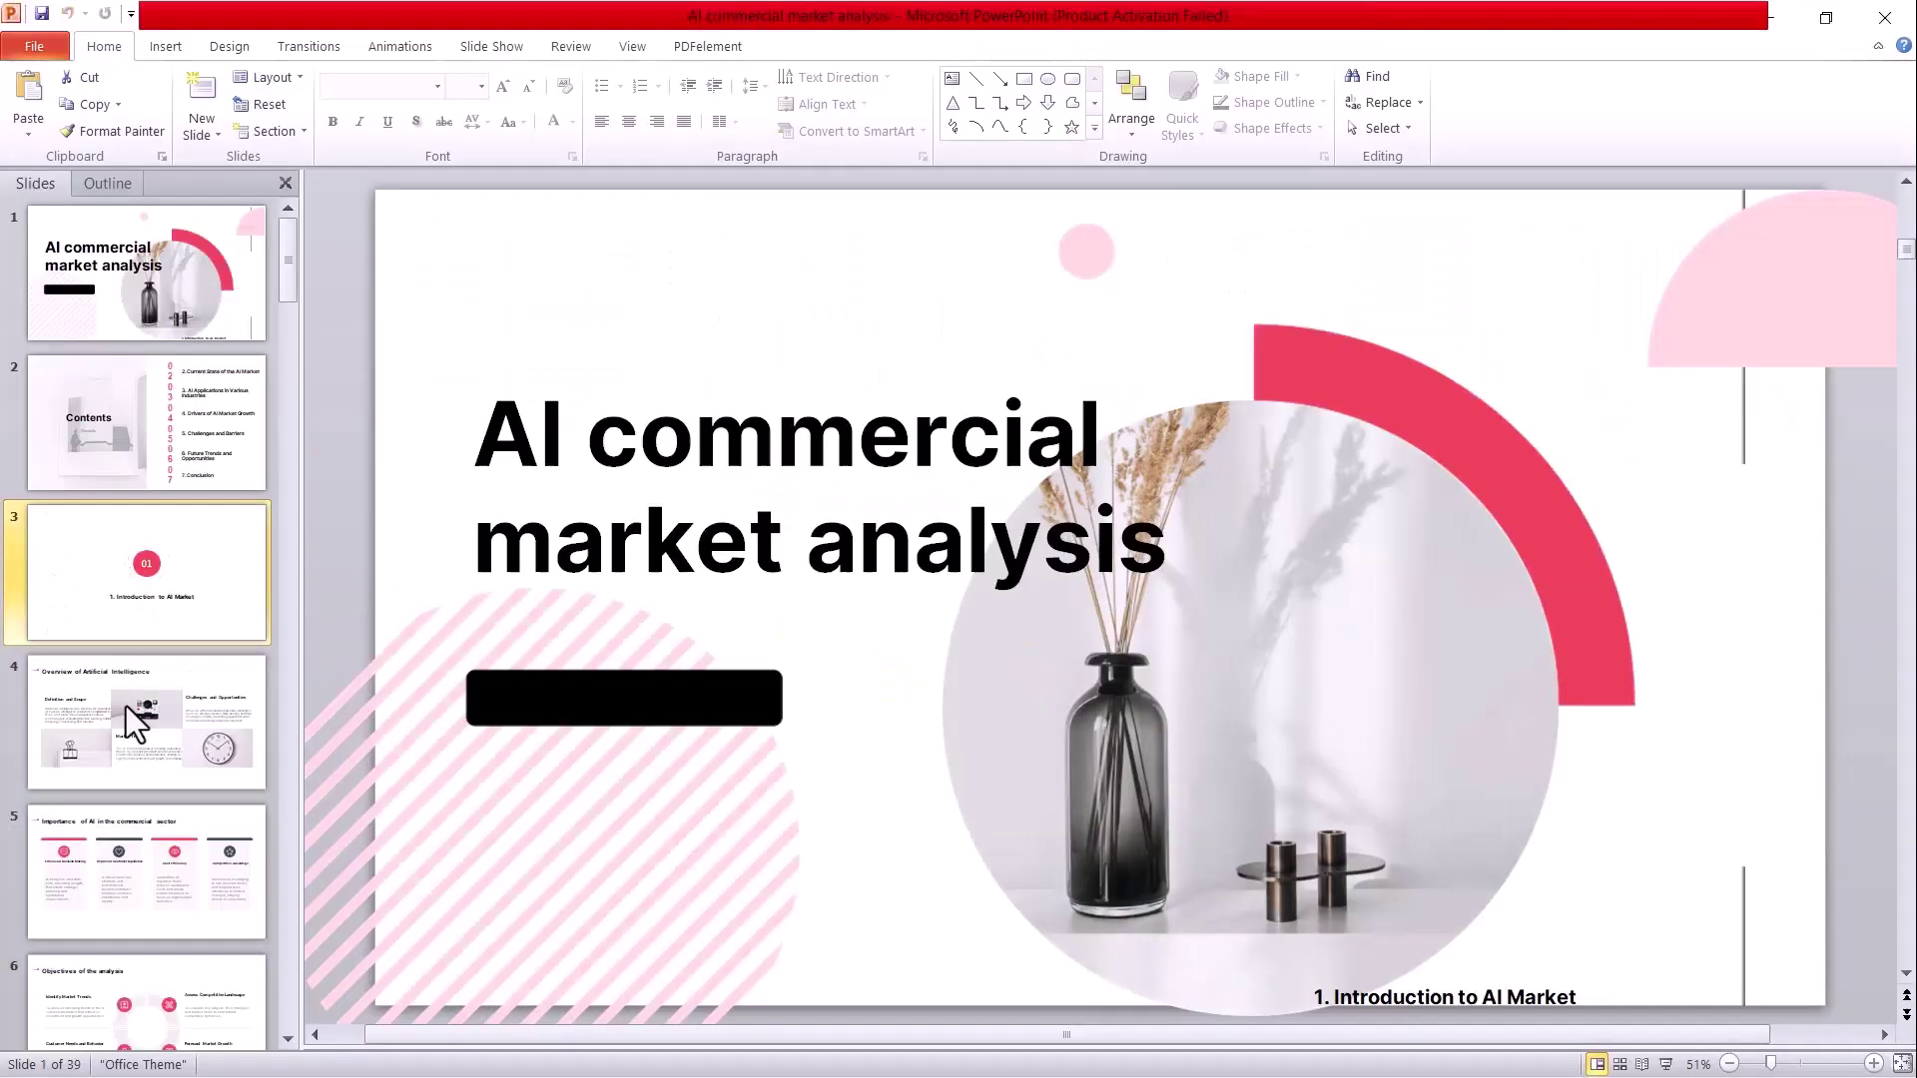
key("Down")
key("Down")
key("Down")
key("Down")
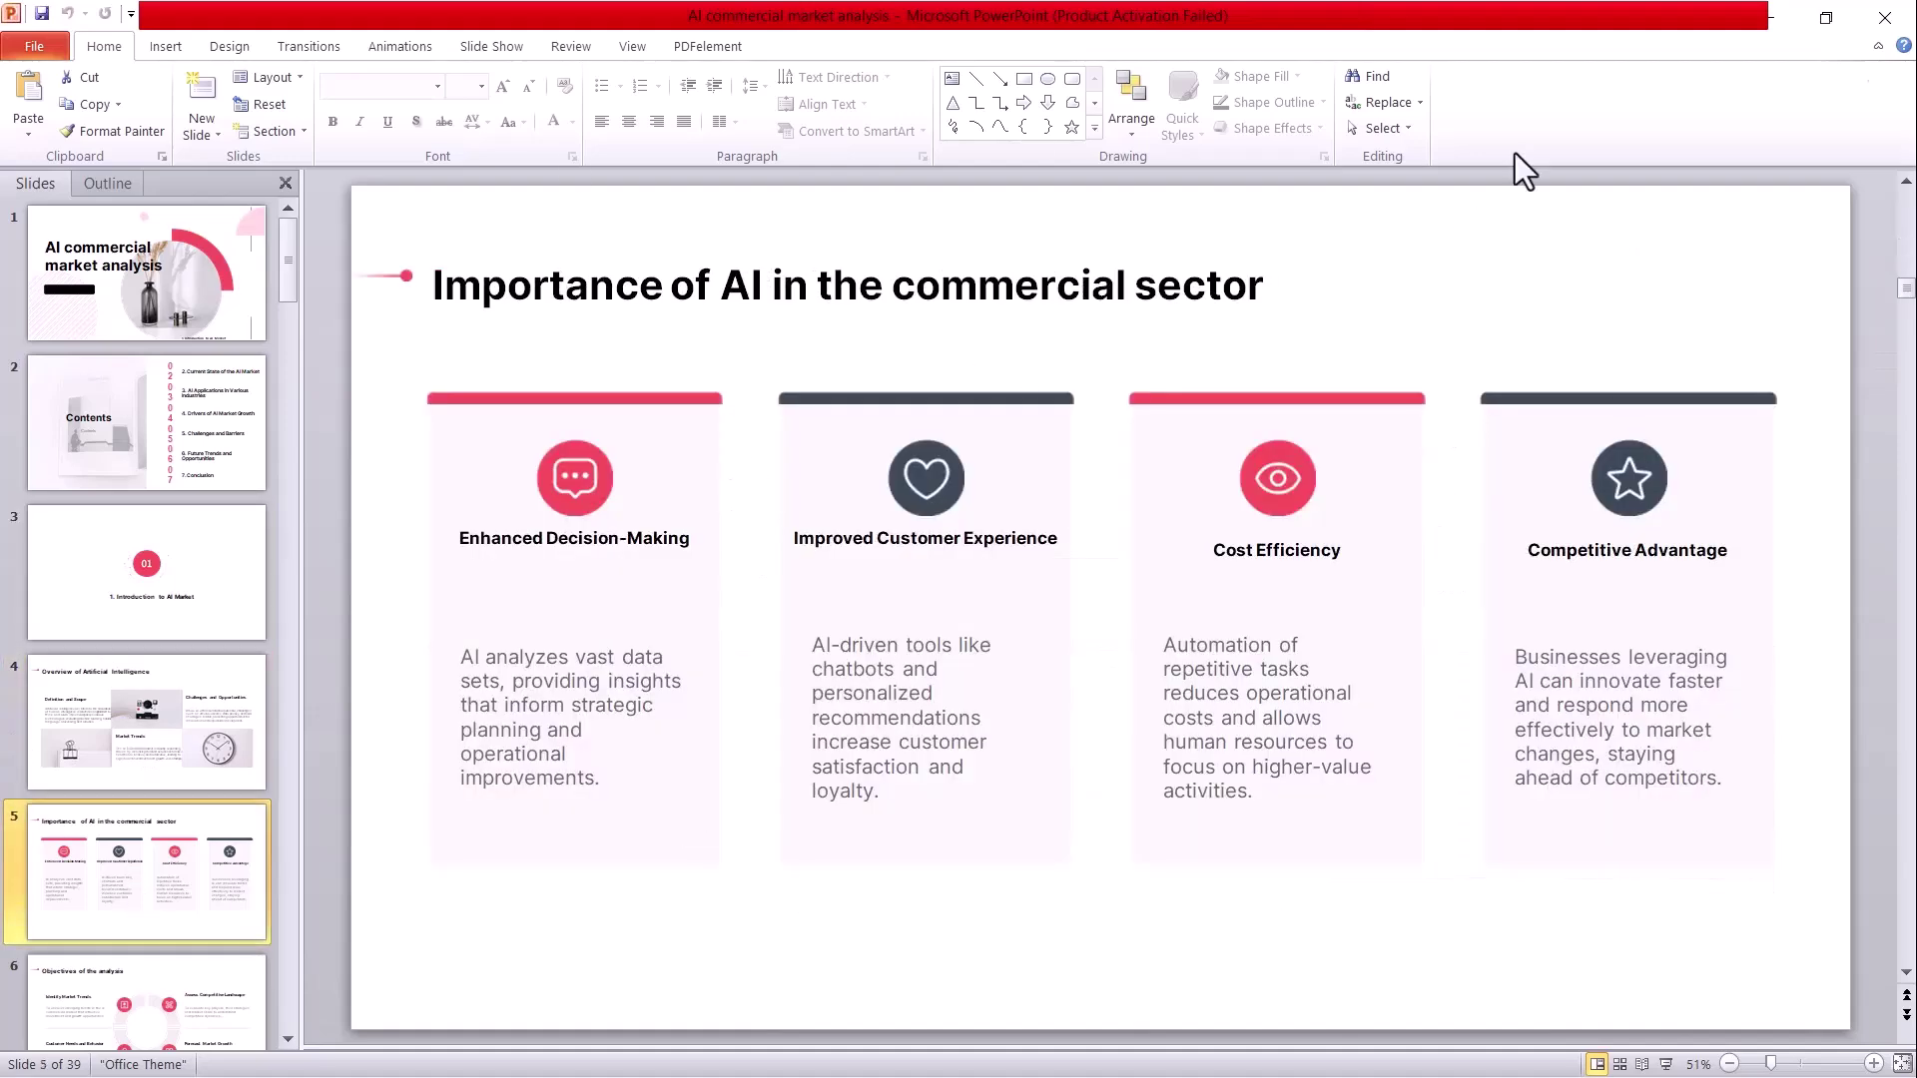
left_click(1885, 18)
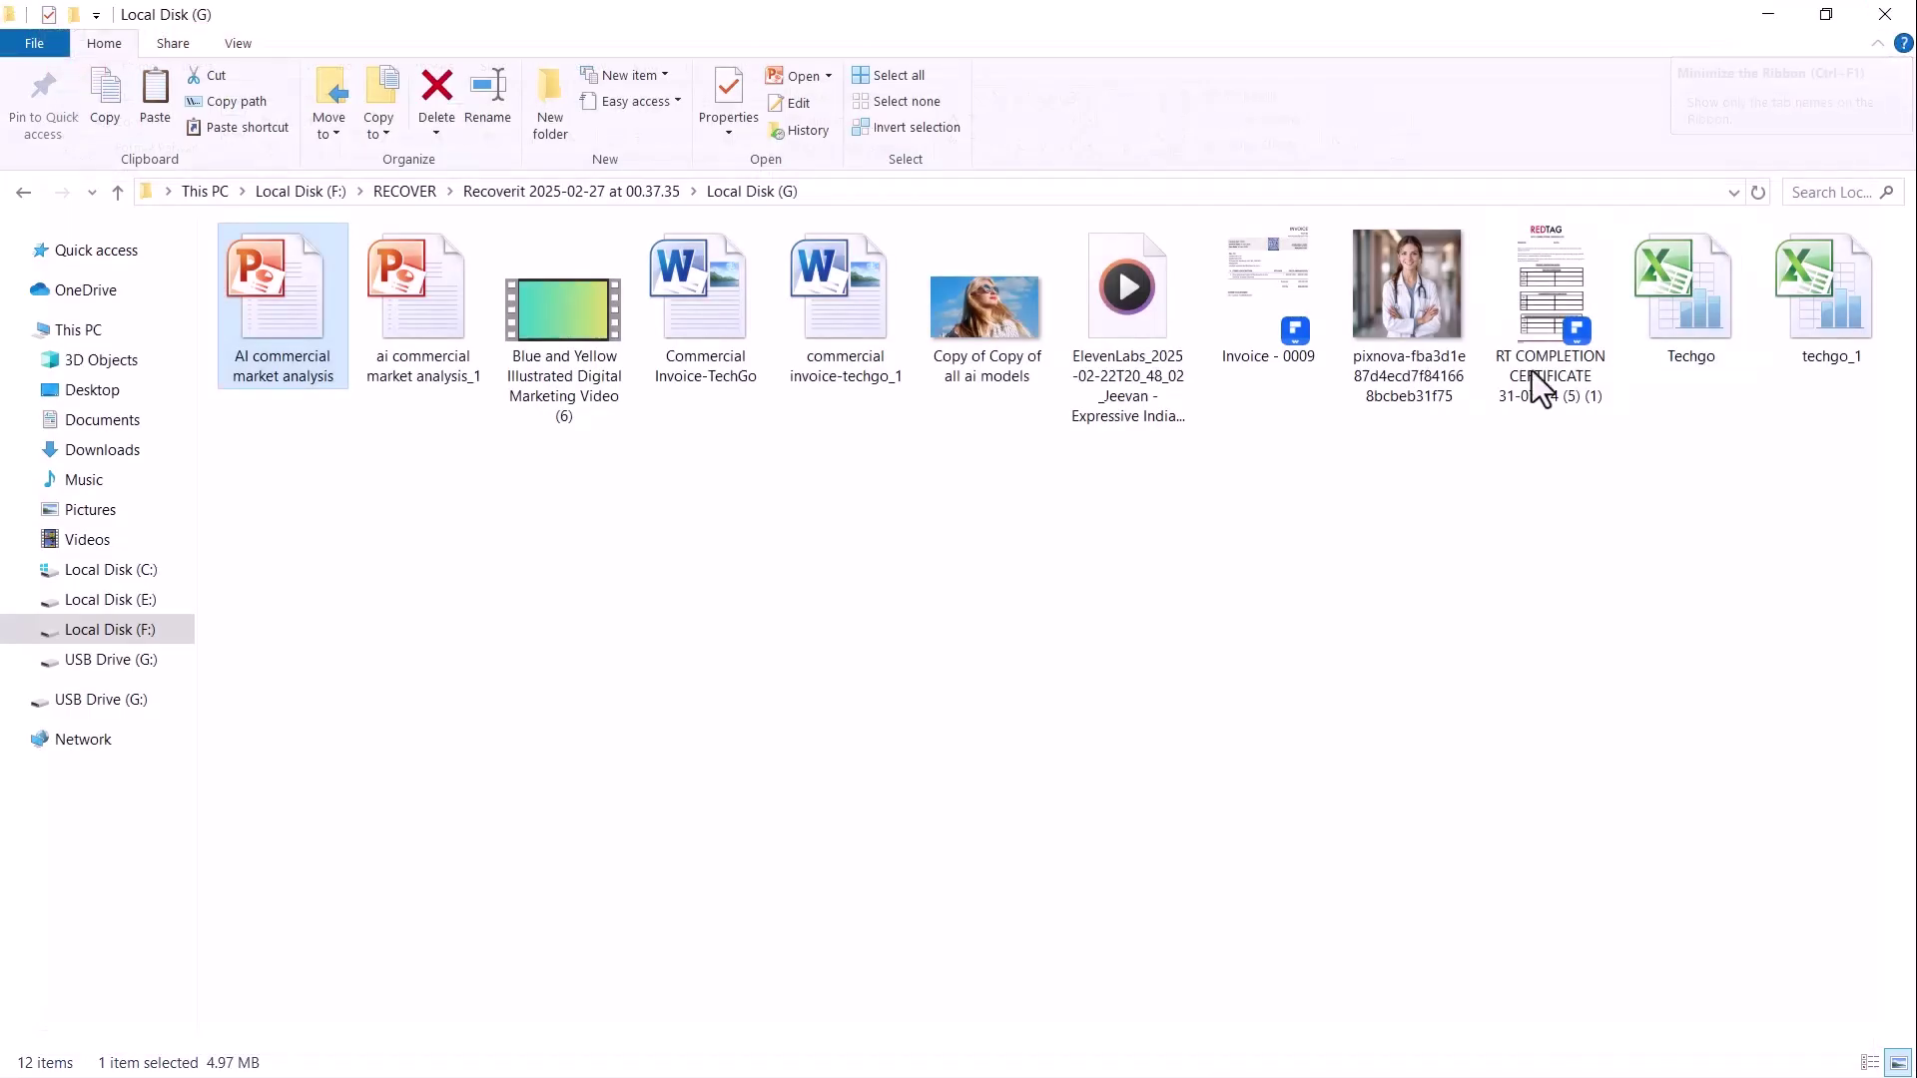
left_click(987, 365)
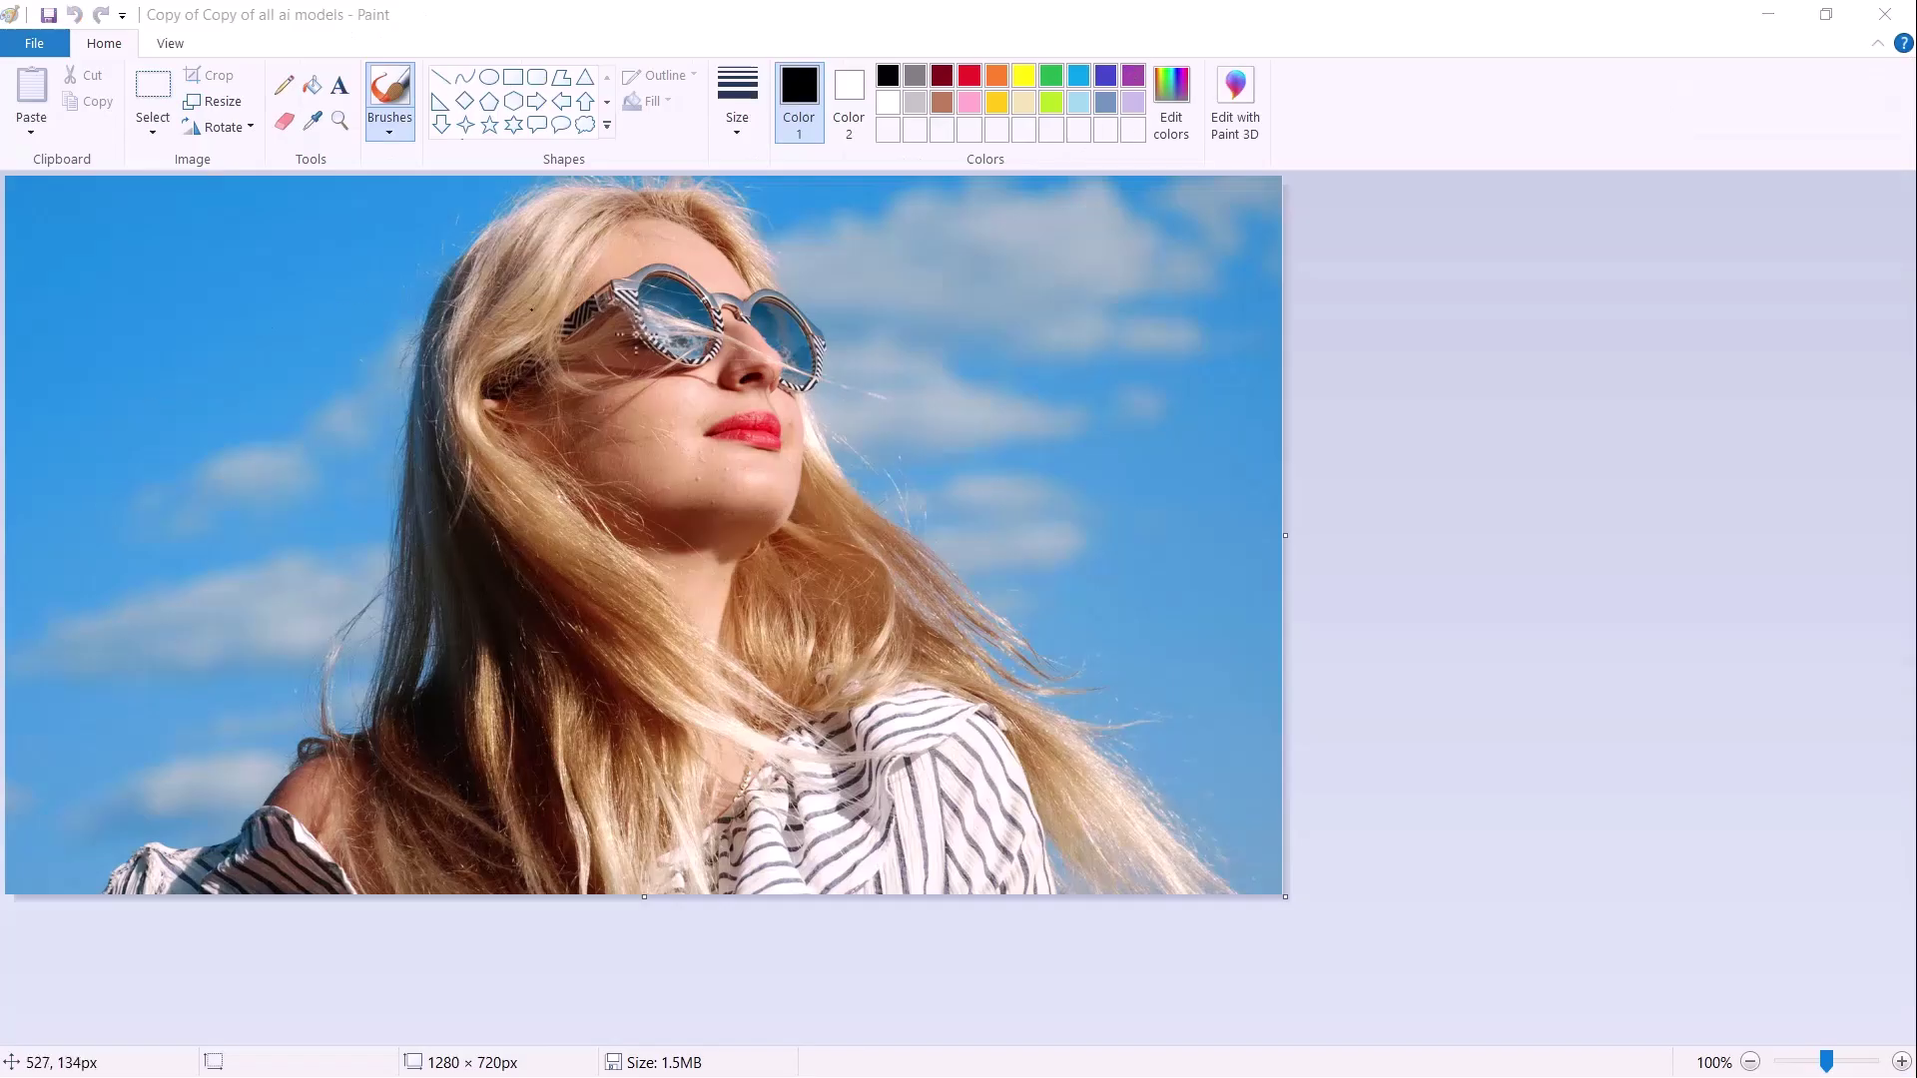
left_click(1883, 16)
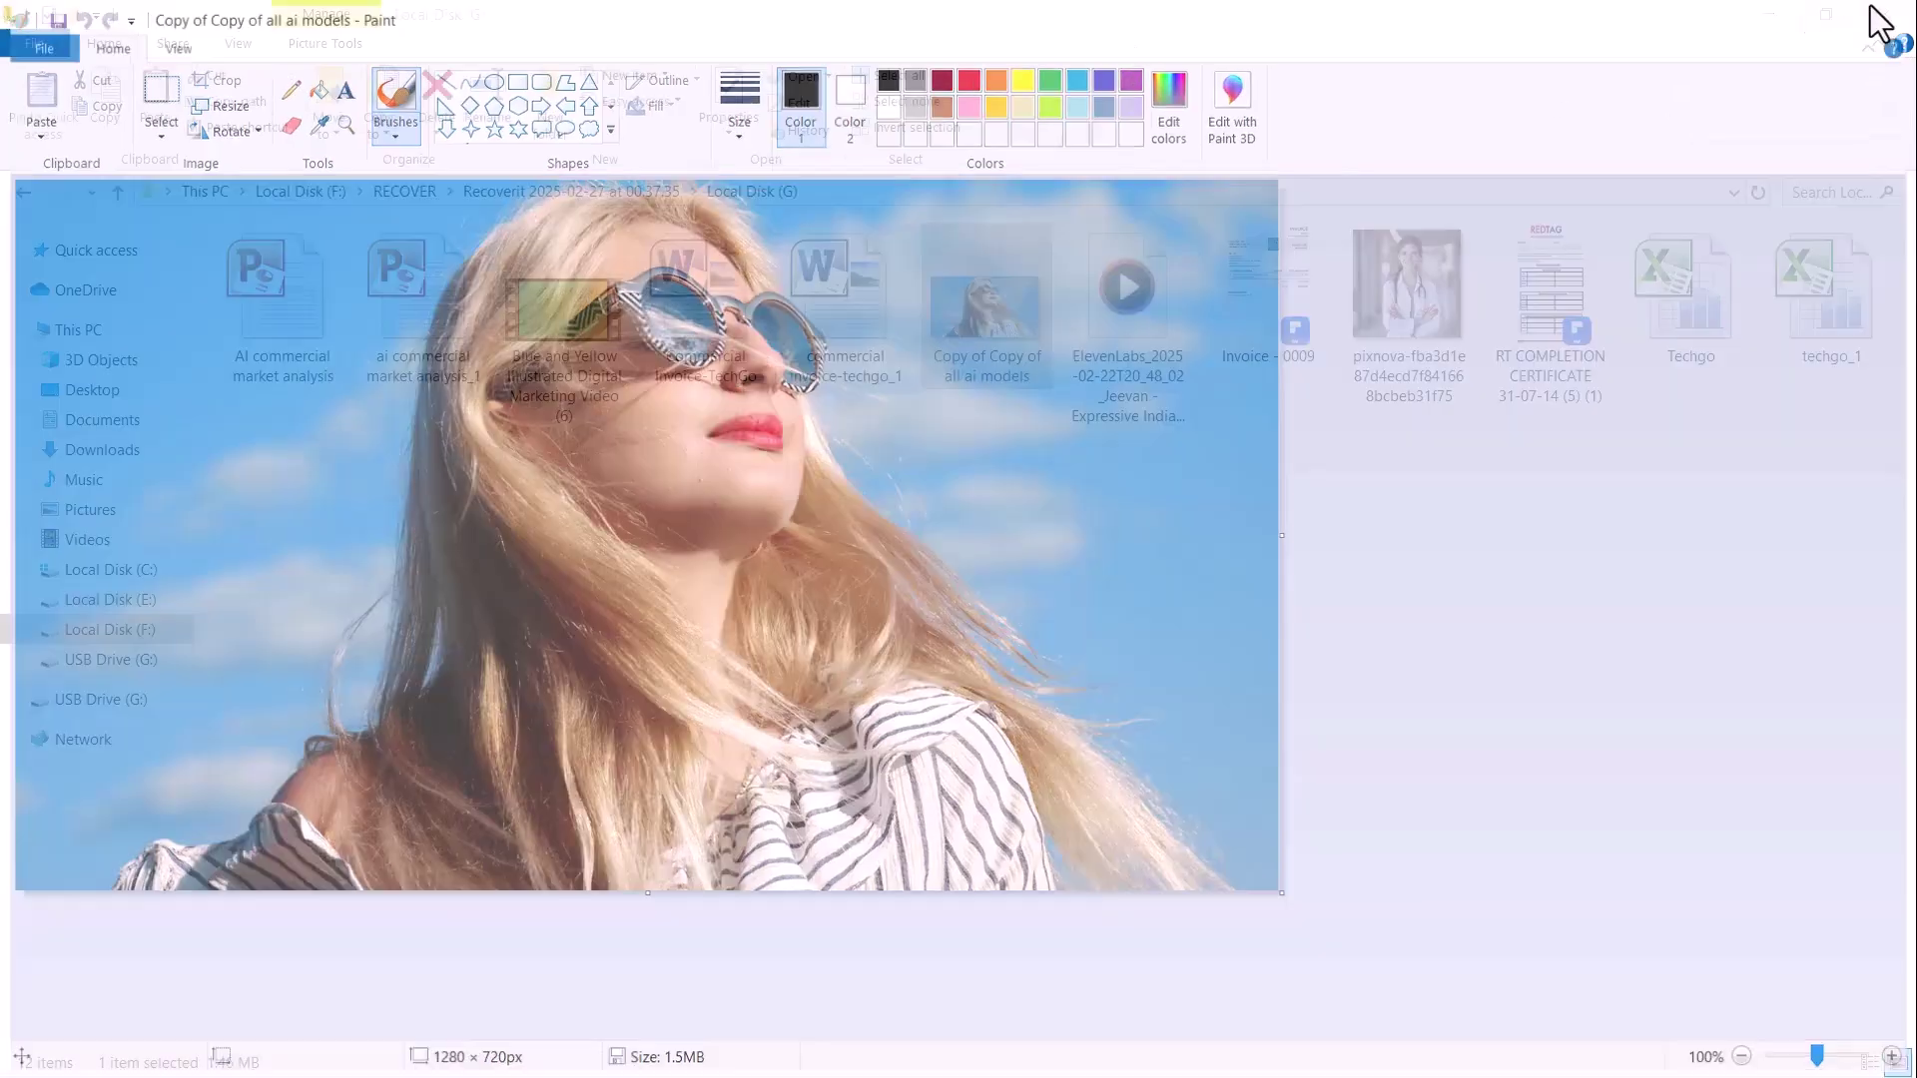
Step: Close the recovered-files window and the 12-files-recovered message, then stop the scan and return home
left_click(1874, 12)
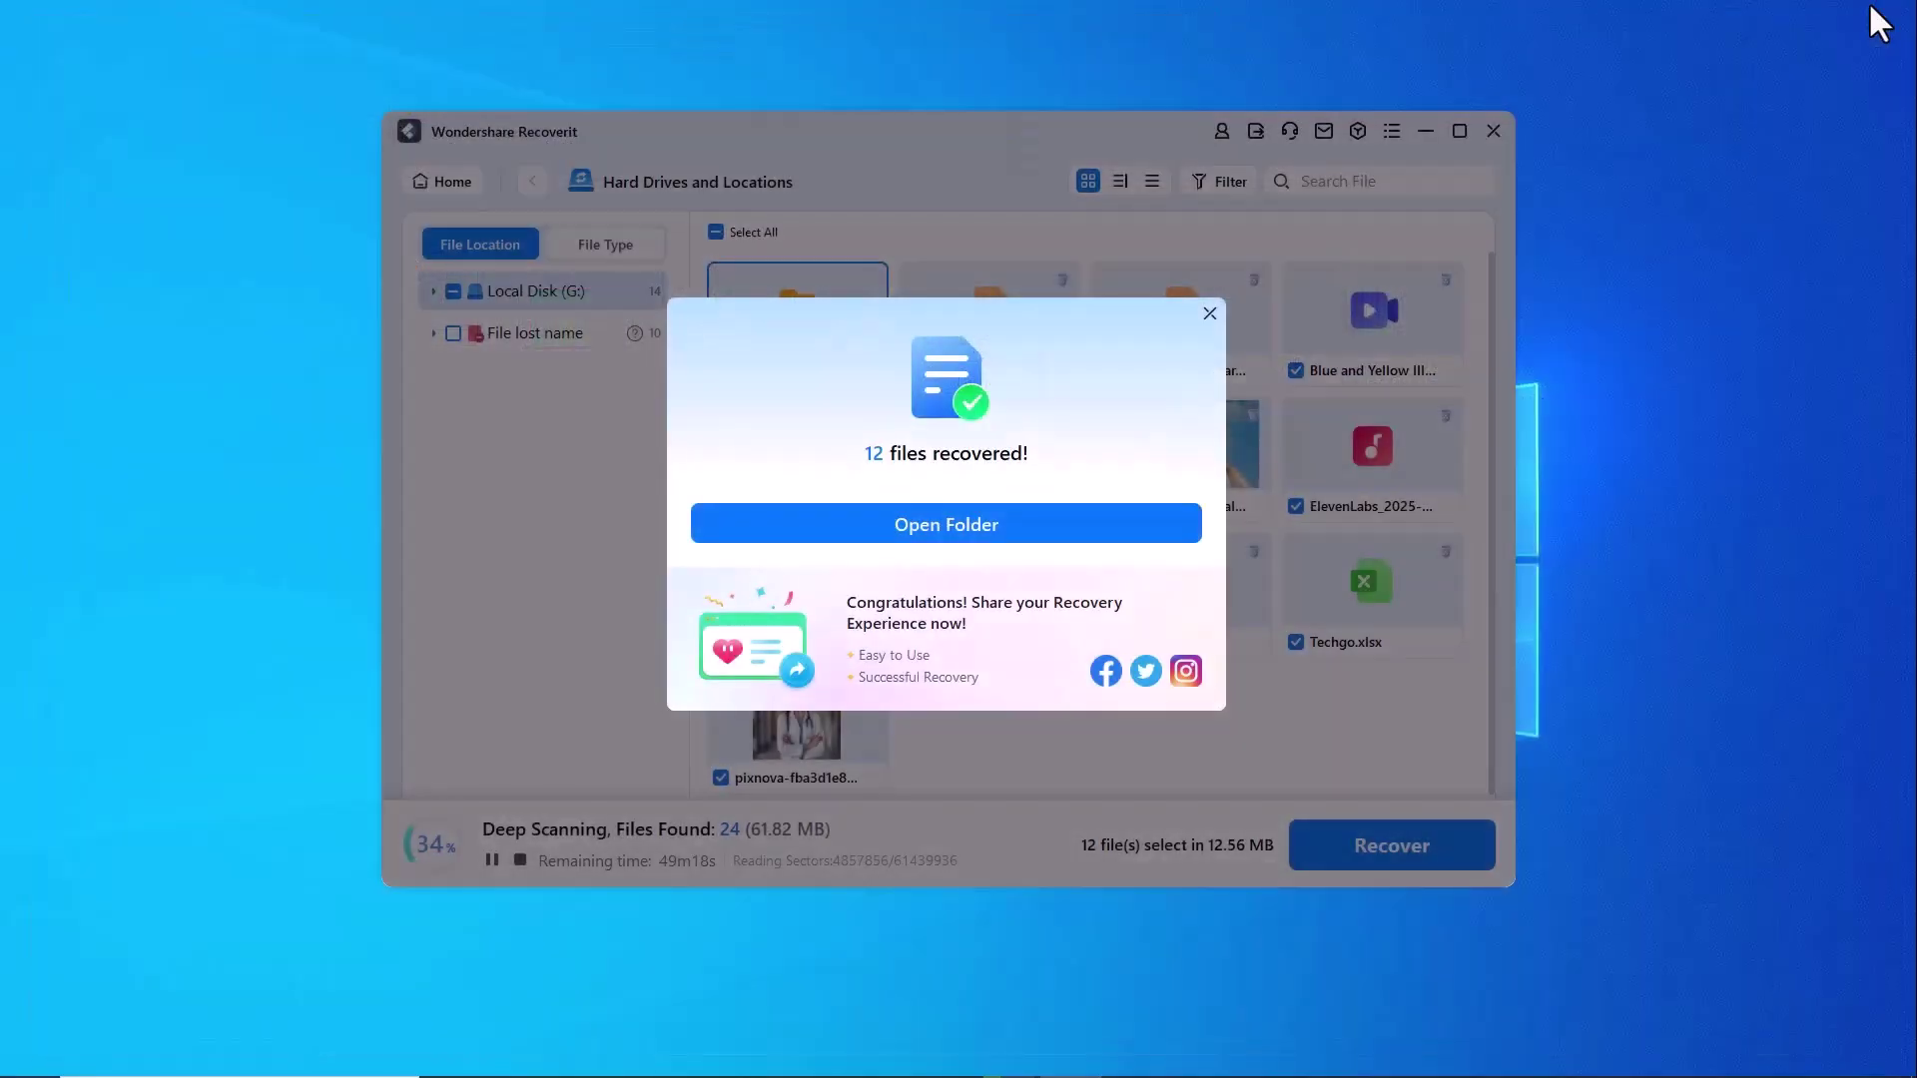
left_click(1209, 314)
left_click(454, 183)
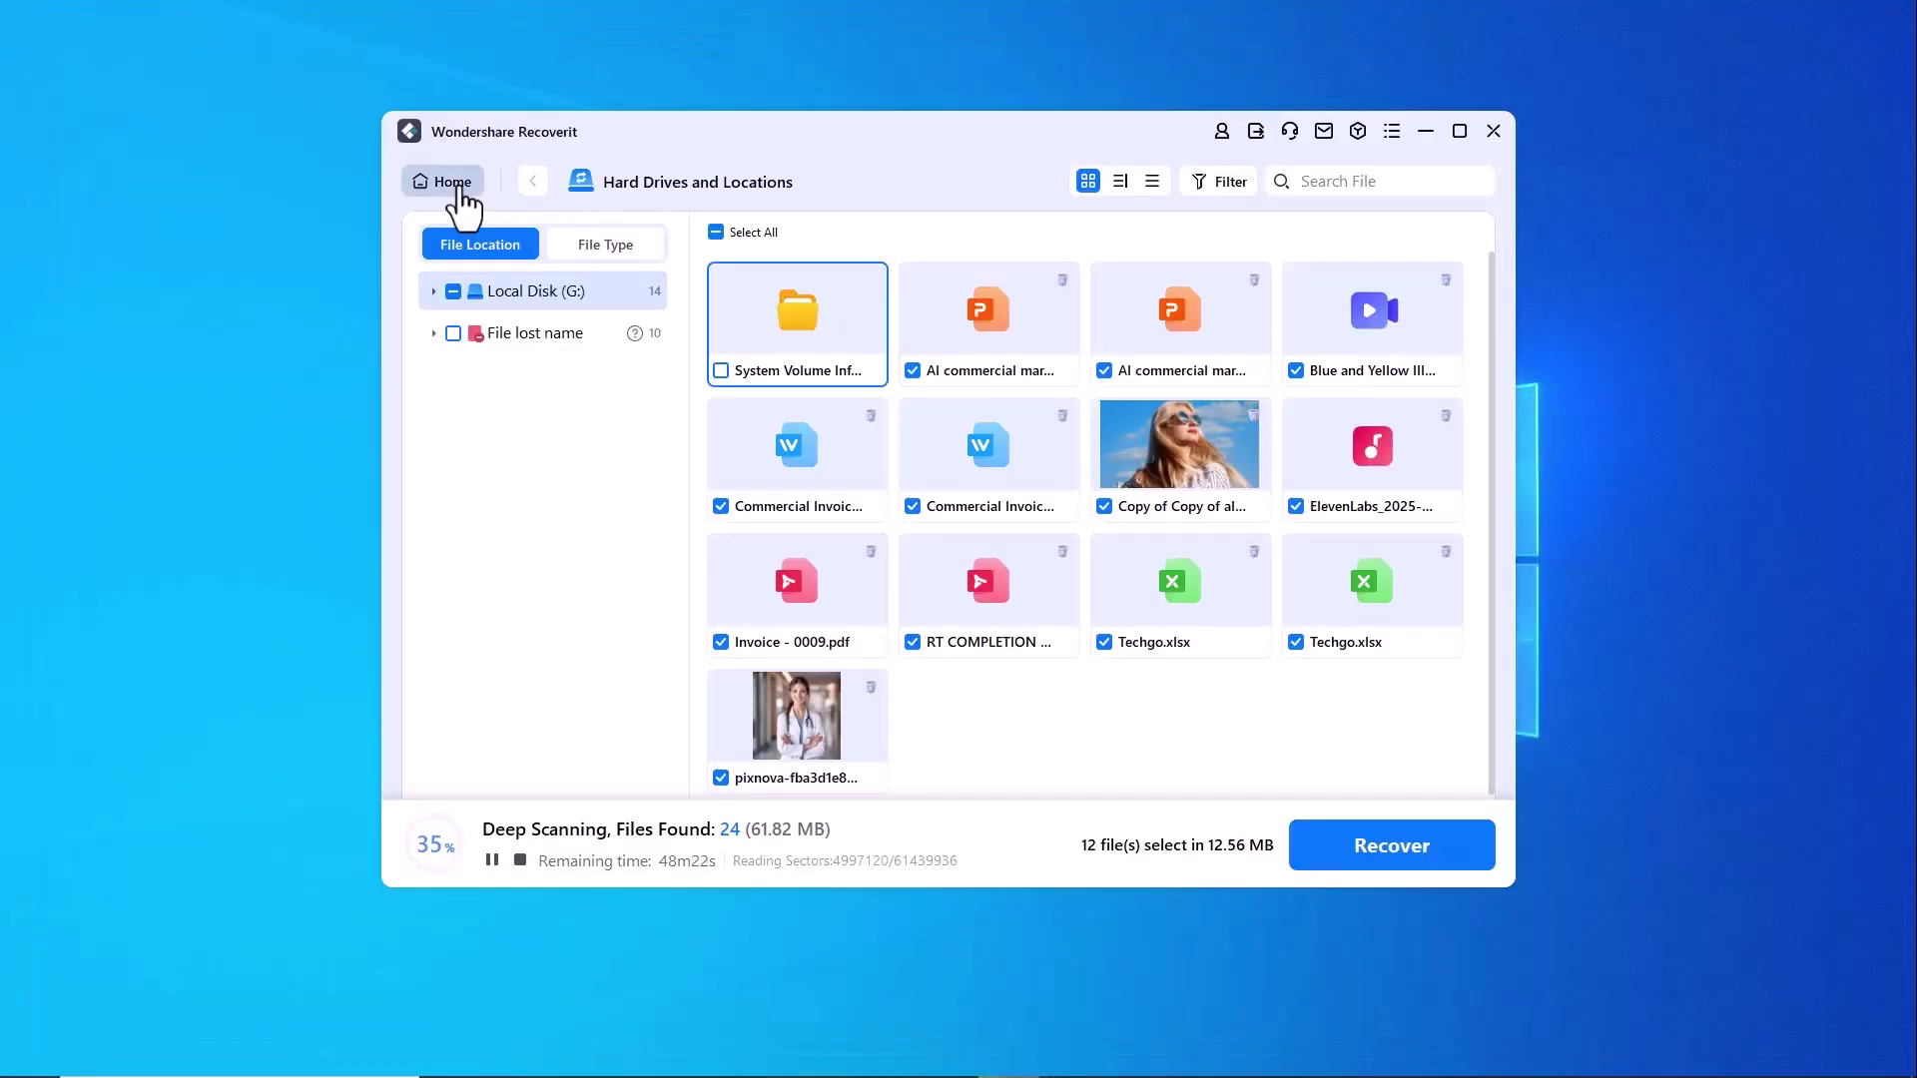
left_click(898, 625)
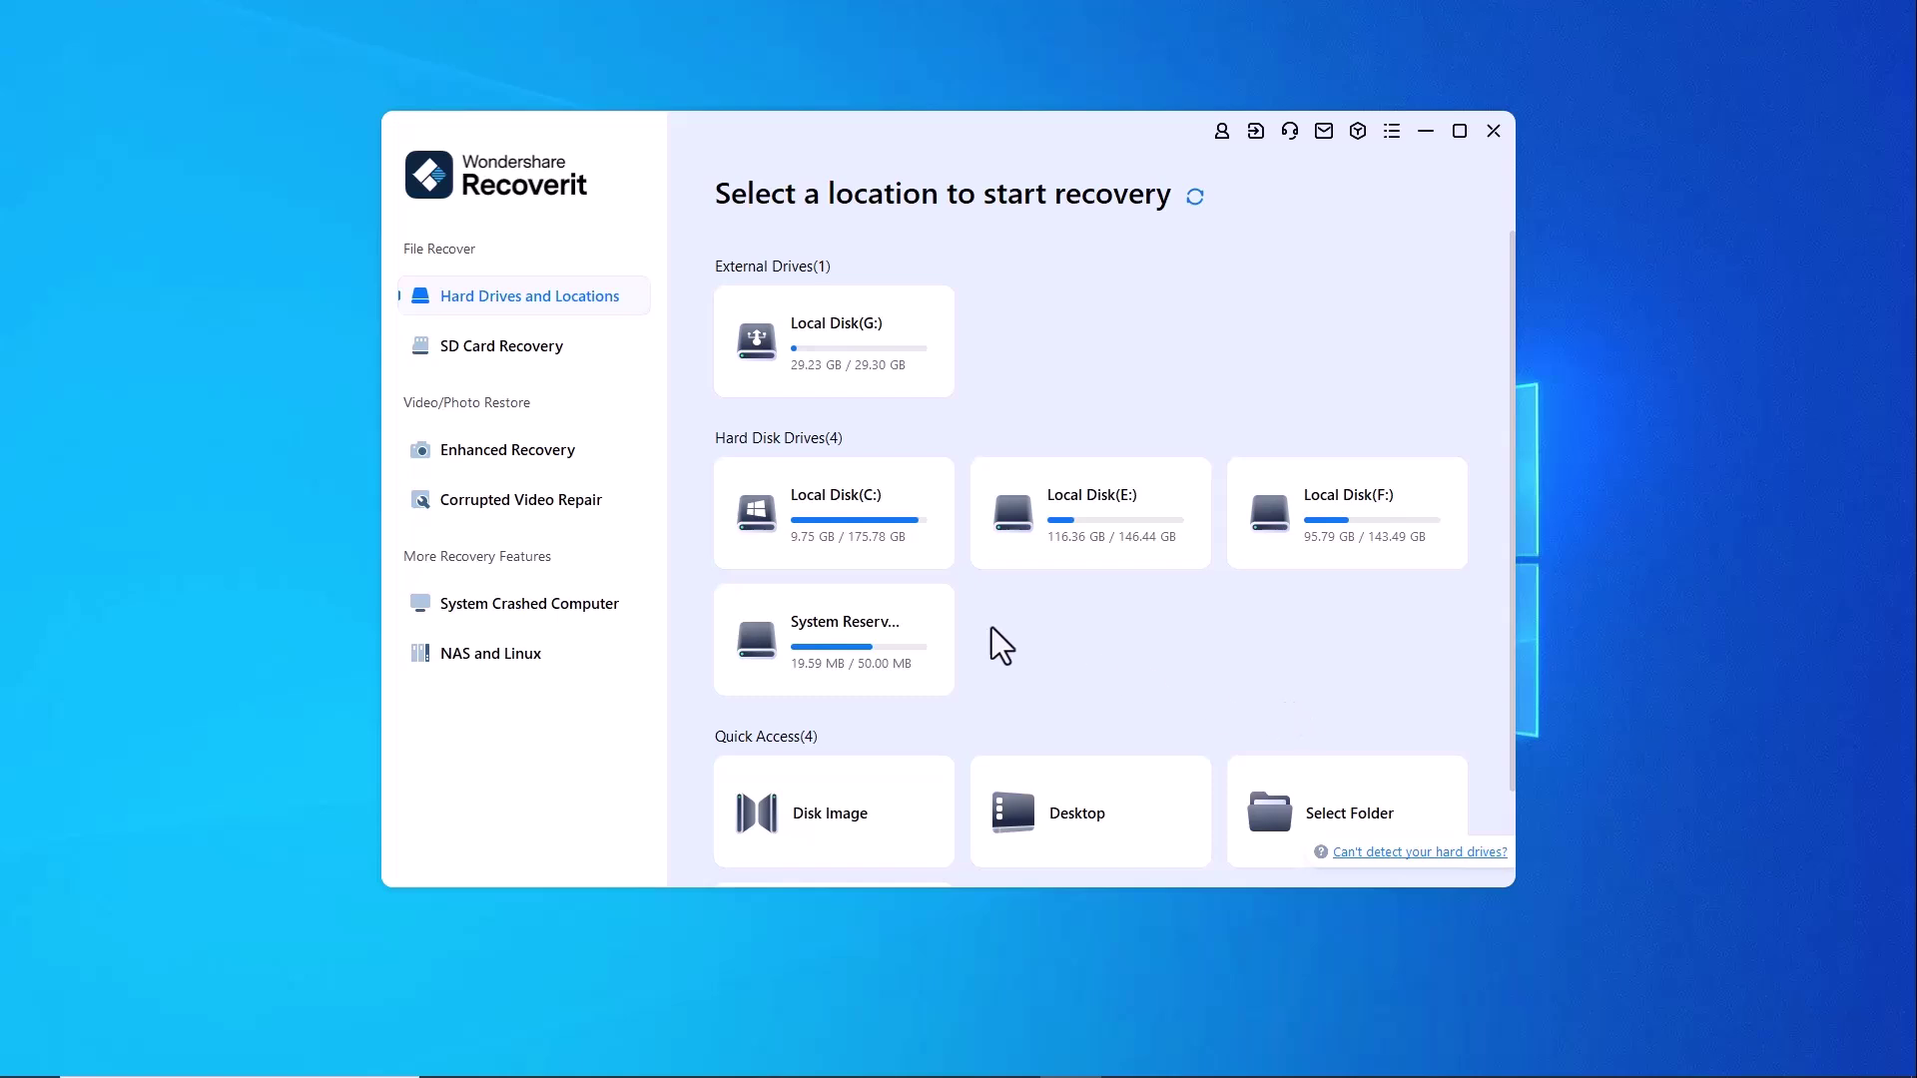
left_click(527, 454)
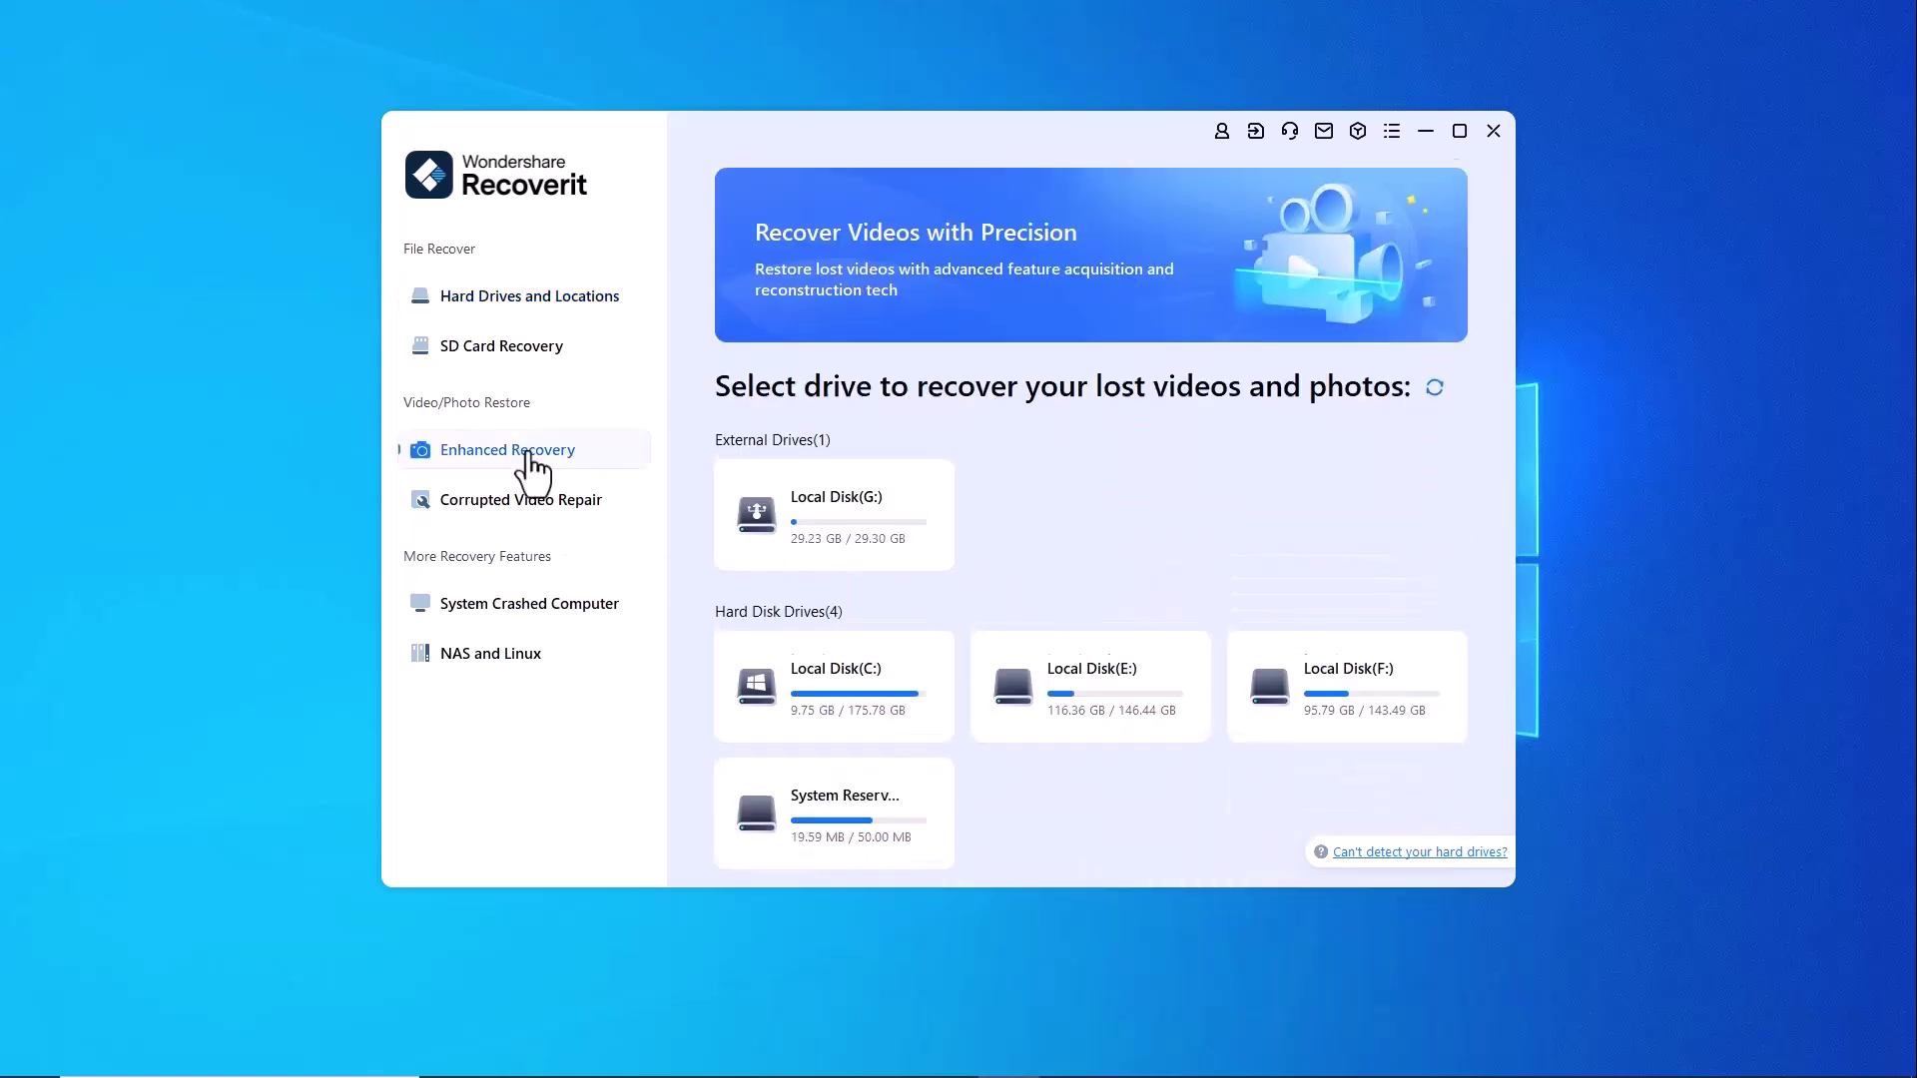
left_click(561, 510)
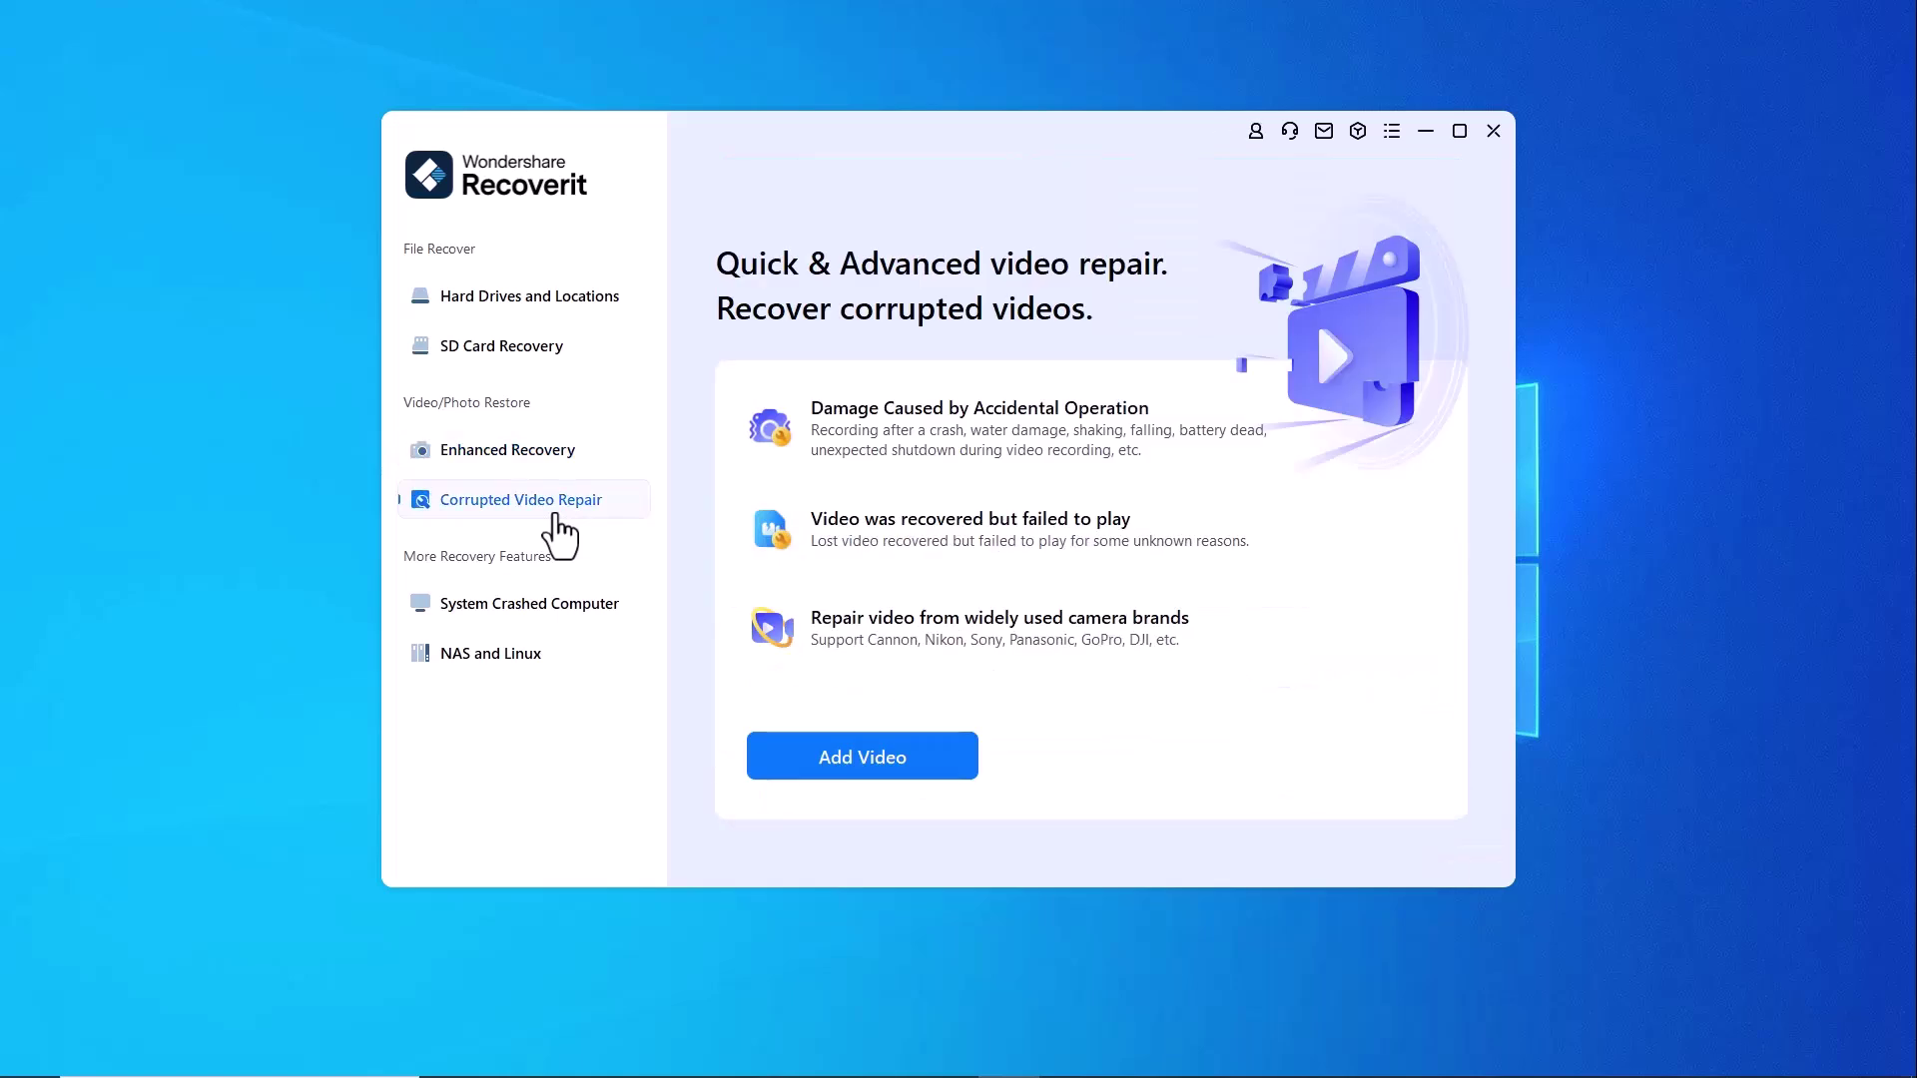
left_click(537, 606)
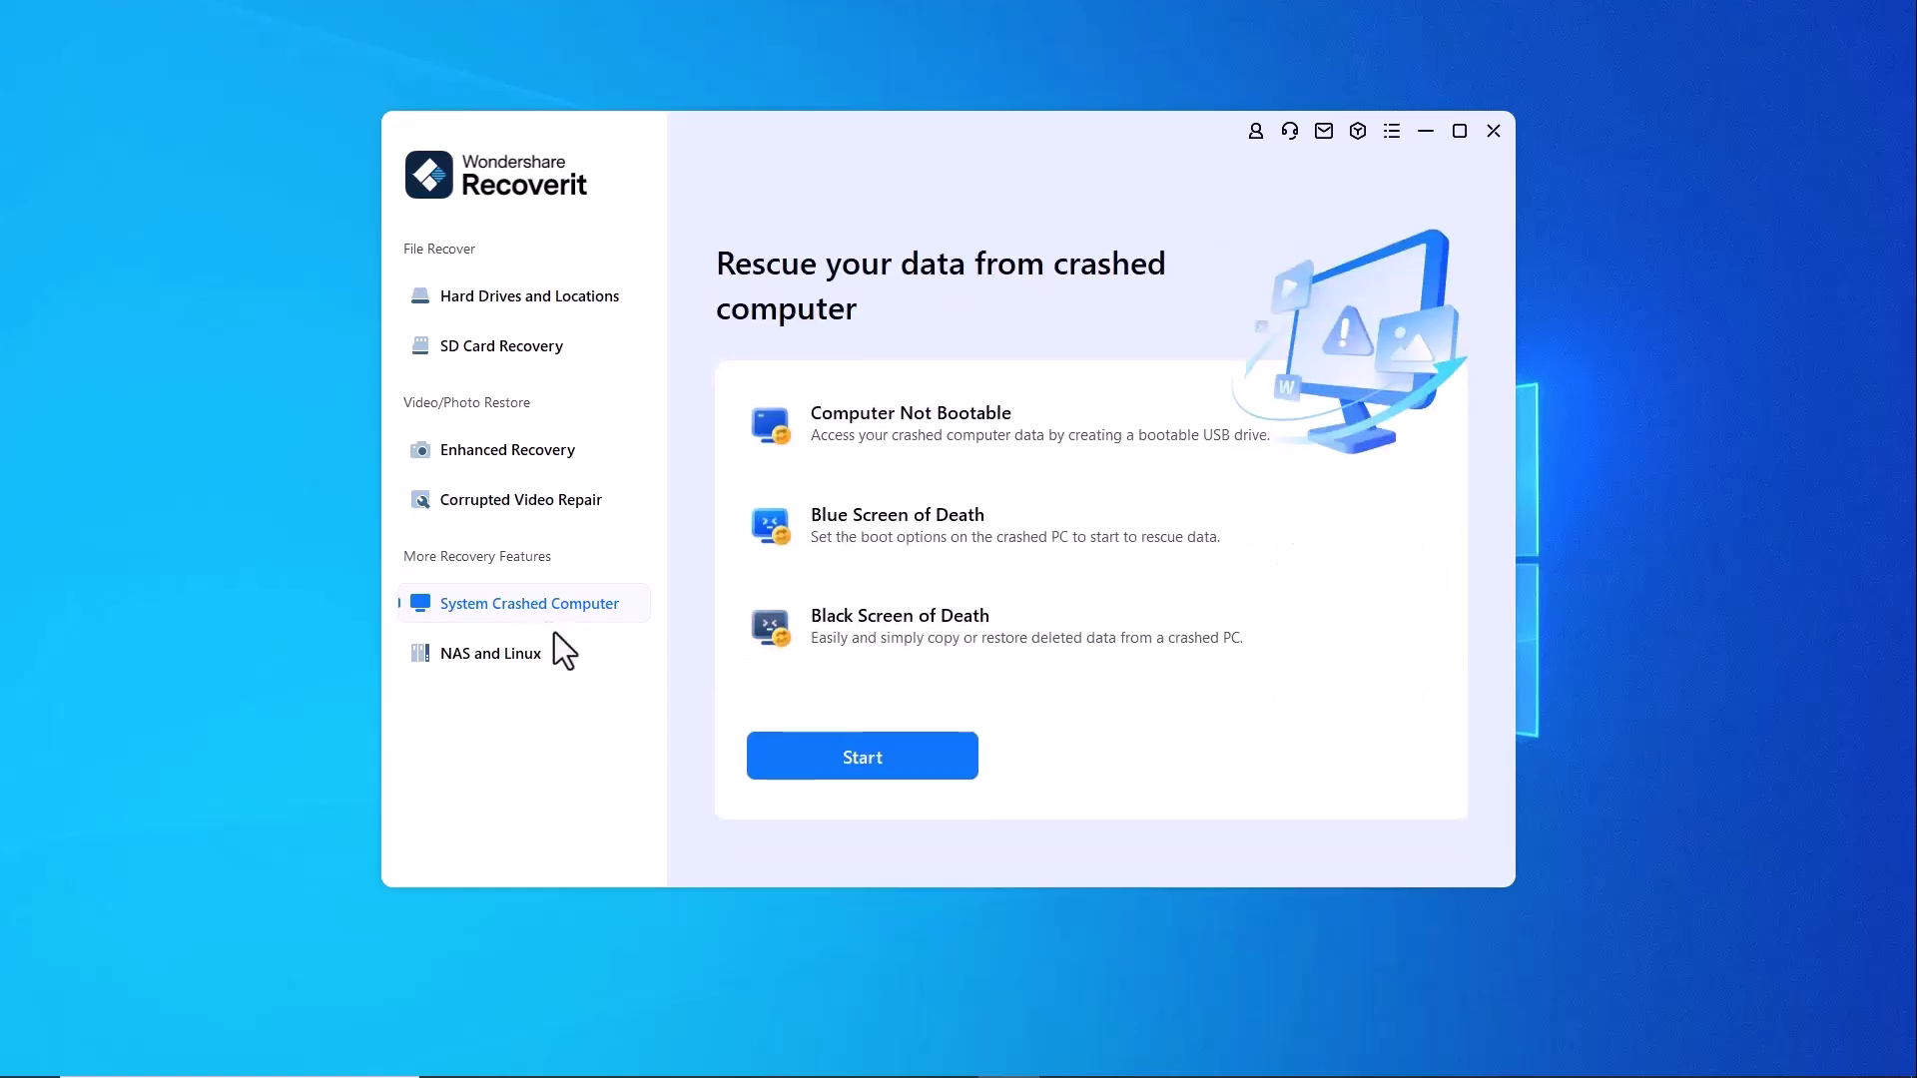
left_click(550, 670)
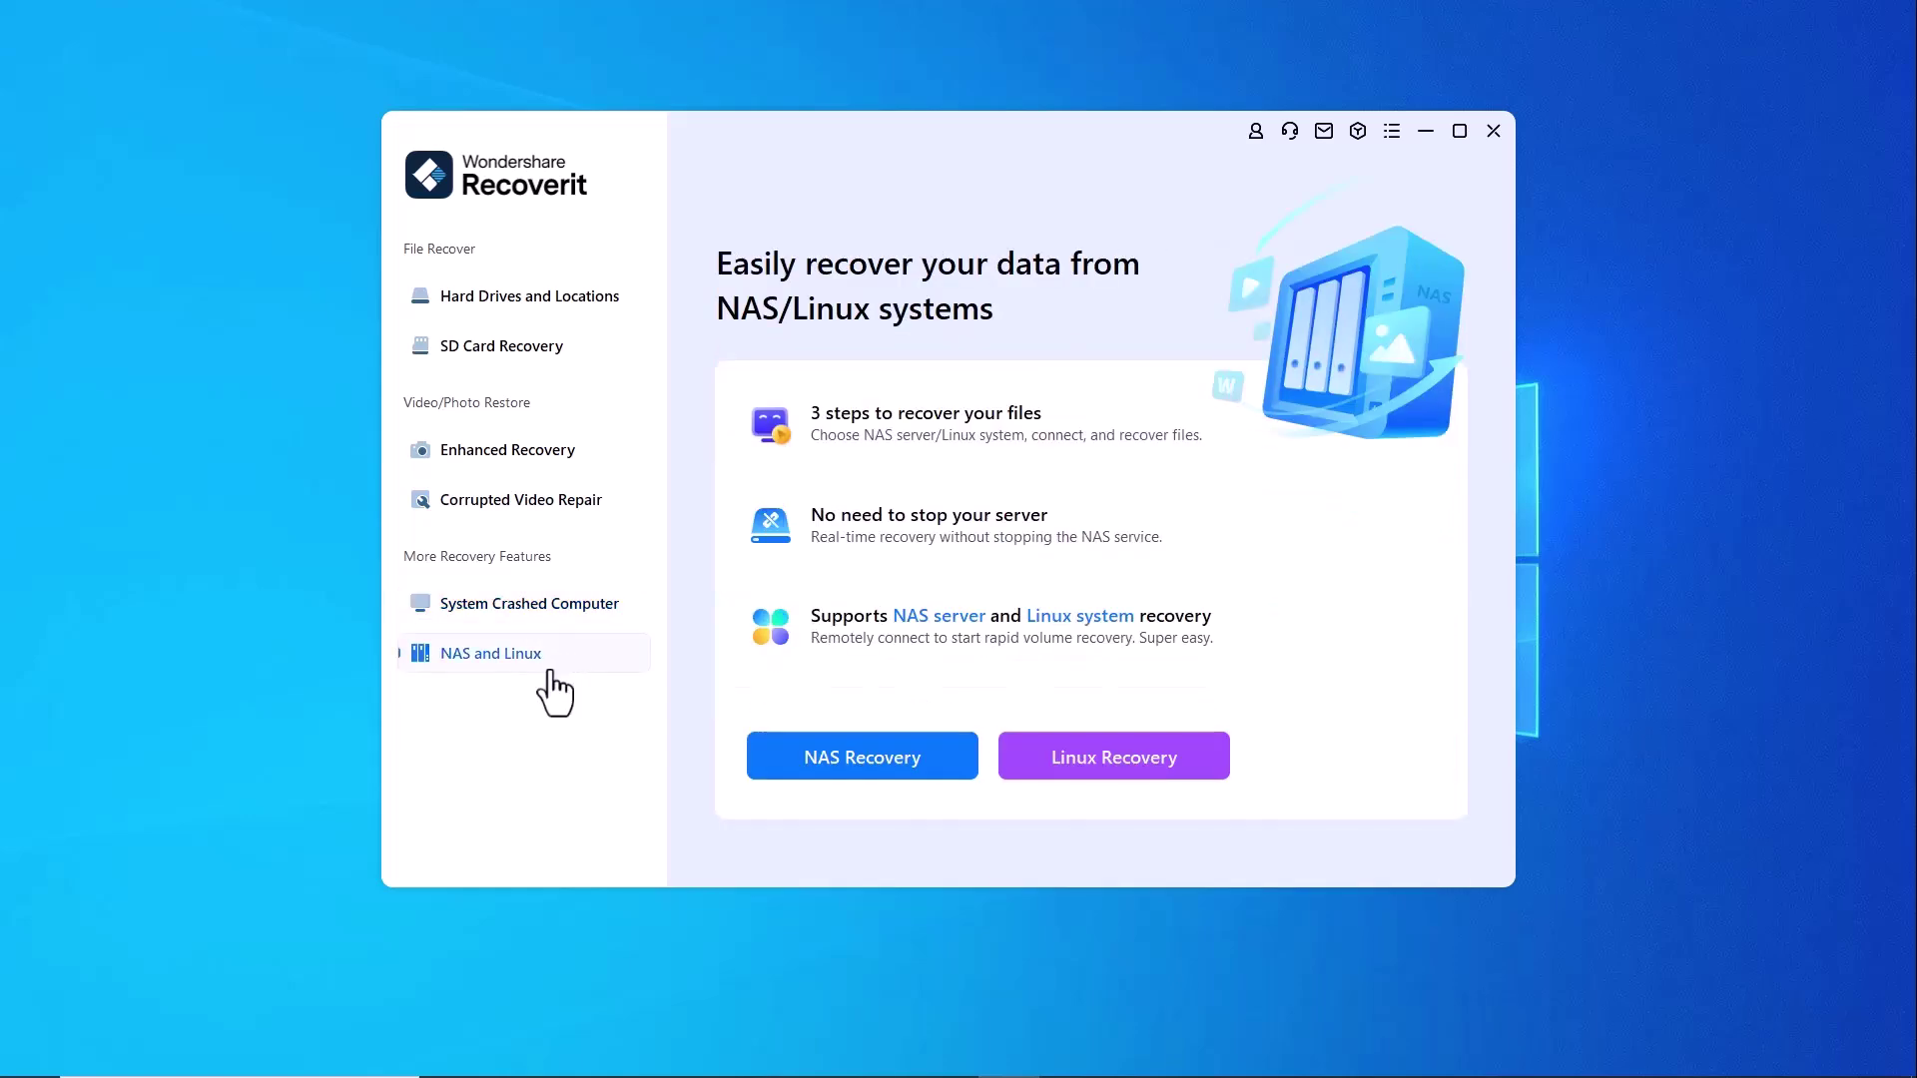
left_click(566, 304)
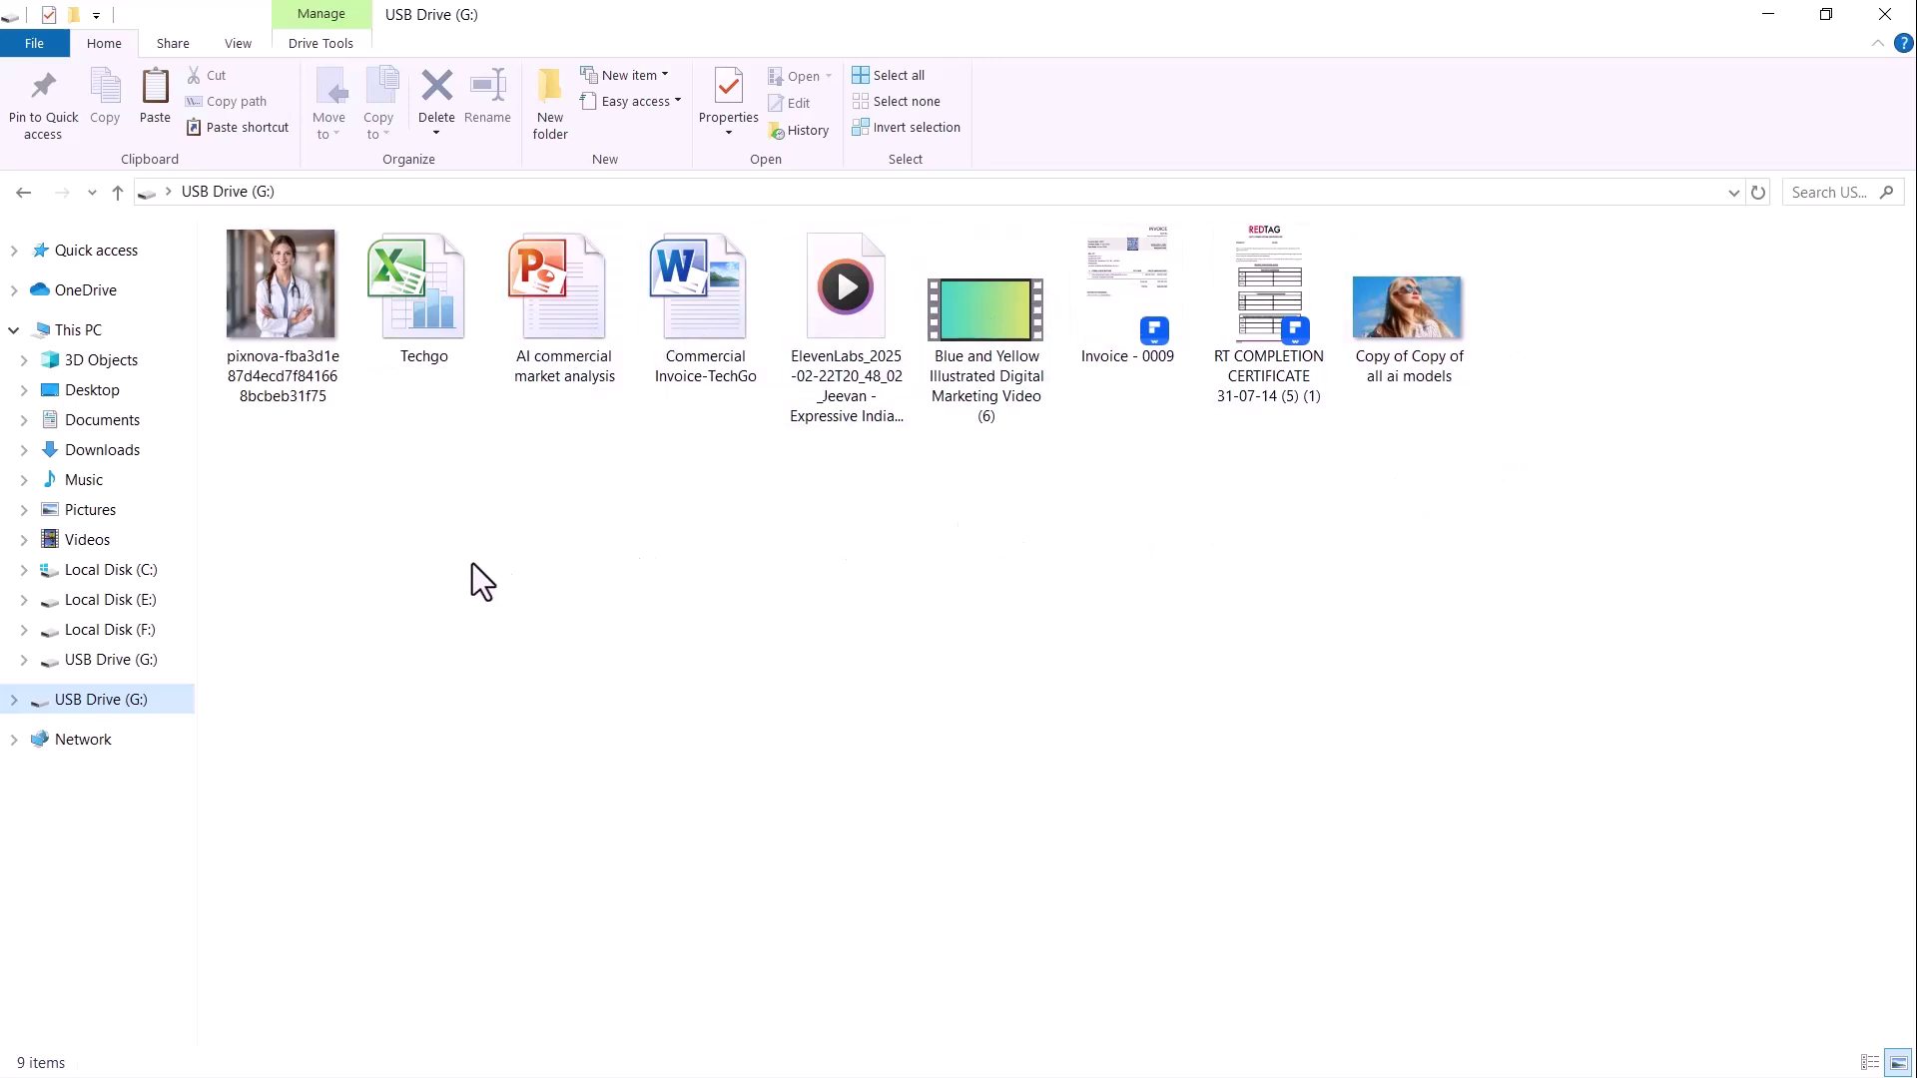
Step: Show the 9 files on USB Drive (G:) in File Explorer
left_click(254, 471)
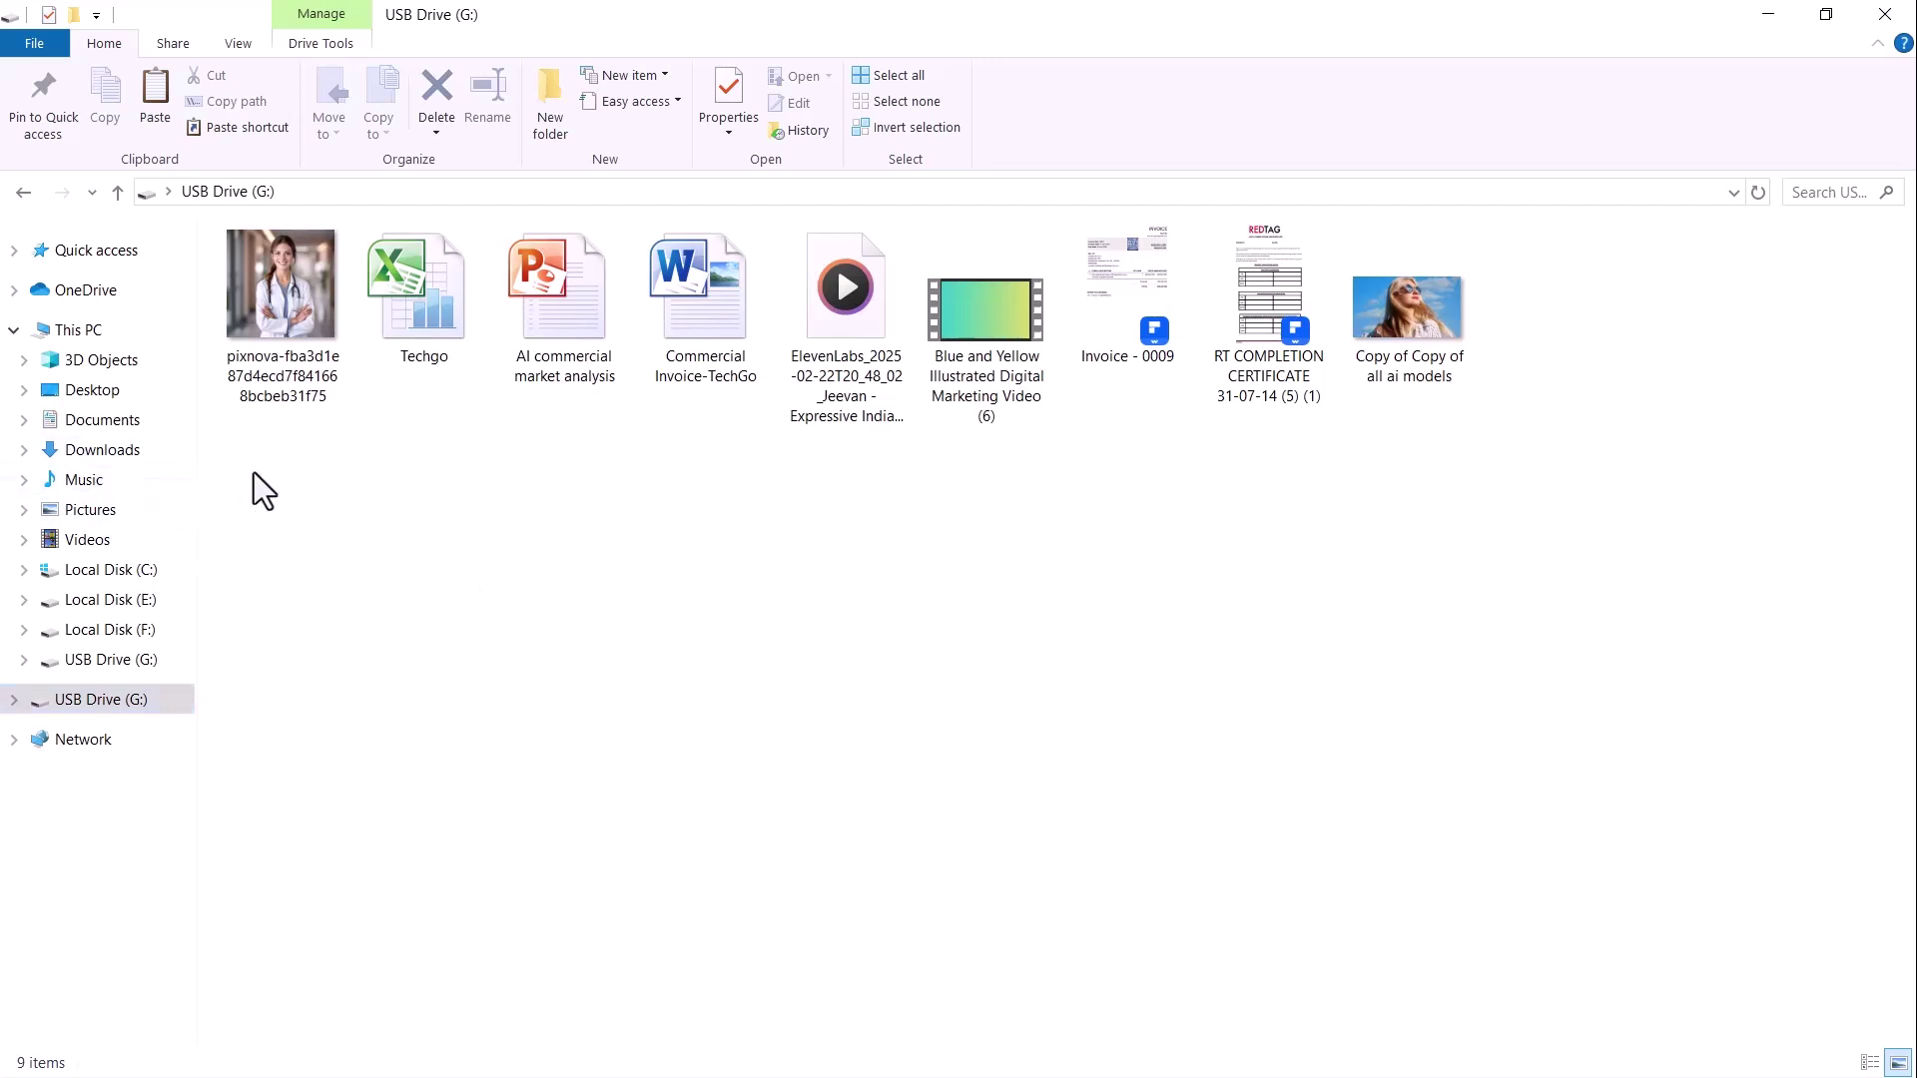